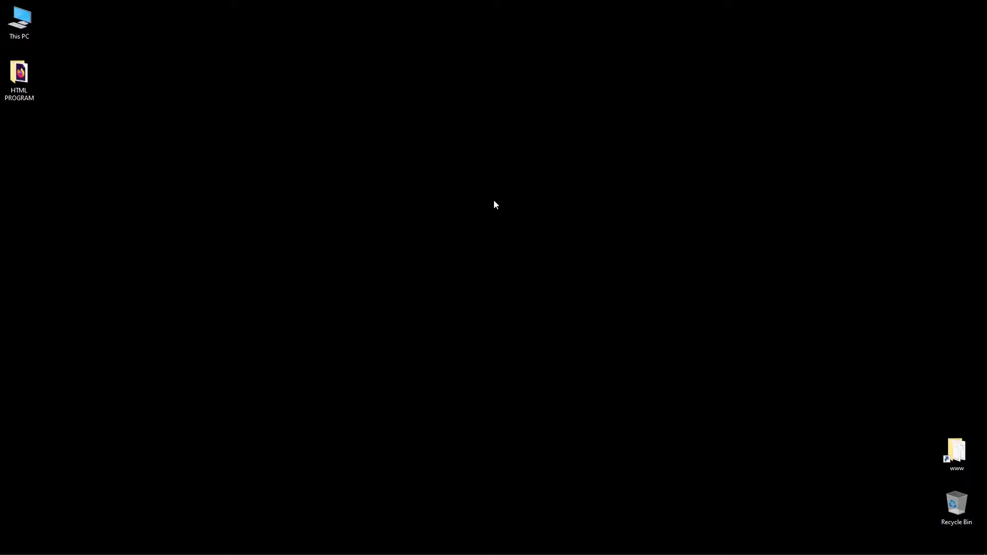
Bring up 3ds Max with its empty scene and open the Create panel's object-category dropdown
click(114, 546)
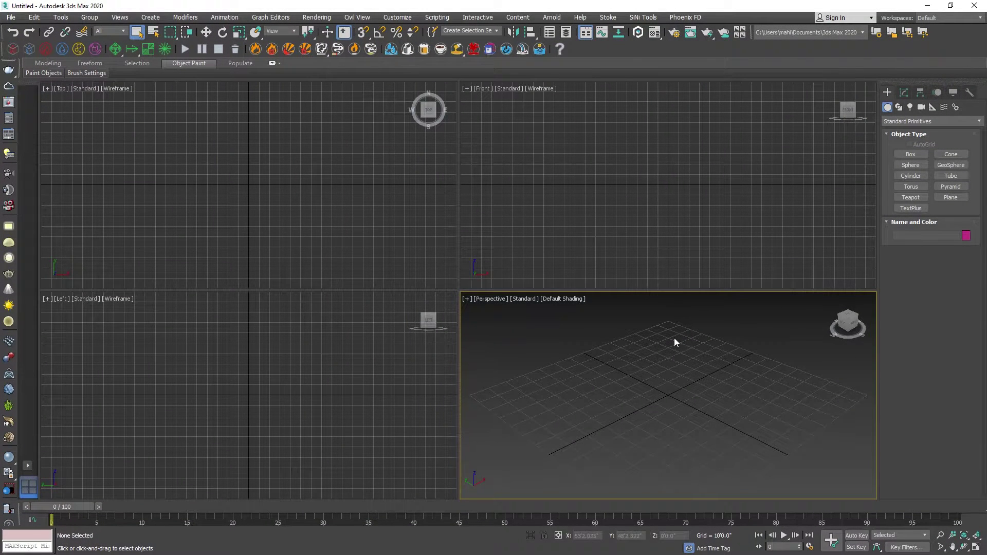
click(899, 122)
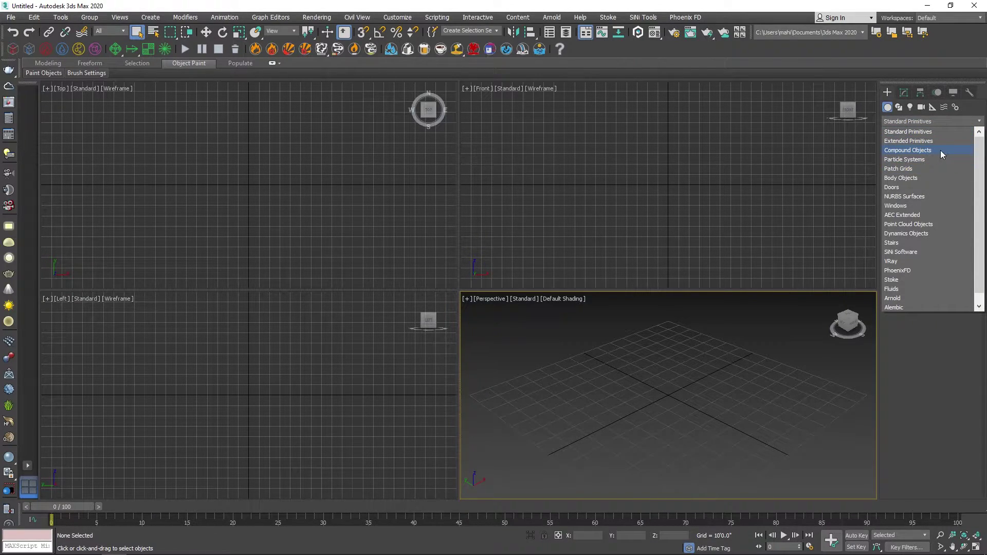
Create a cube, Box001, about 49'5.227" per side, in the Top viewport
click(899, 135)
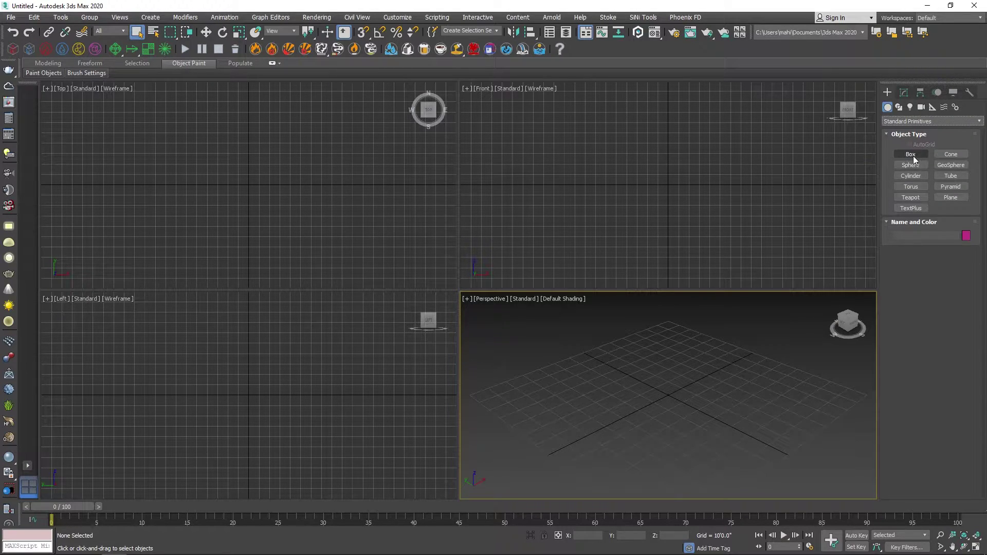
click(911, 155)
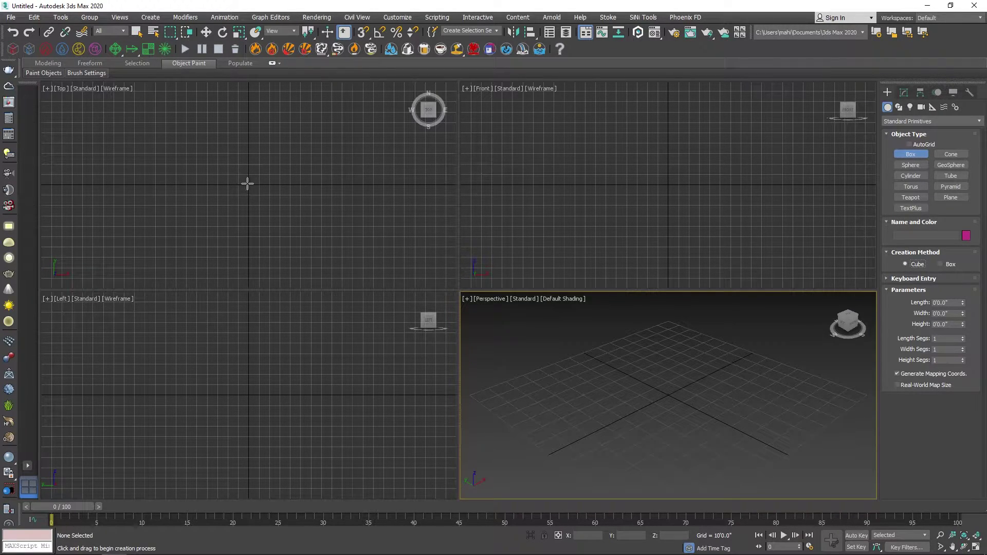
drag(247, 184, 269, 198)
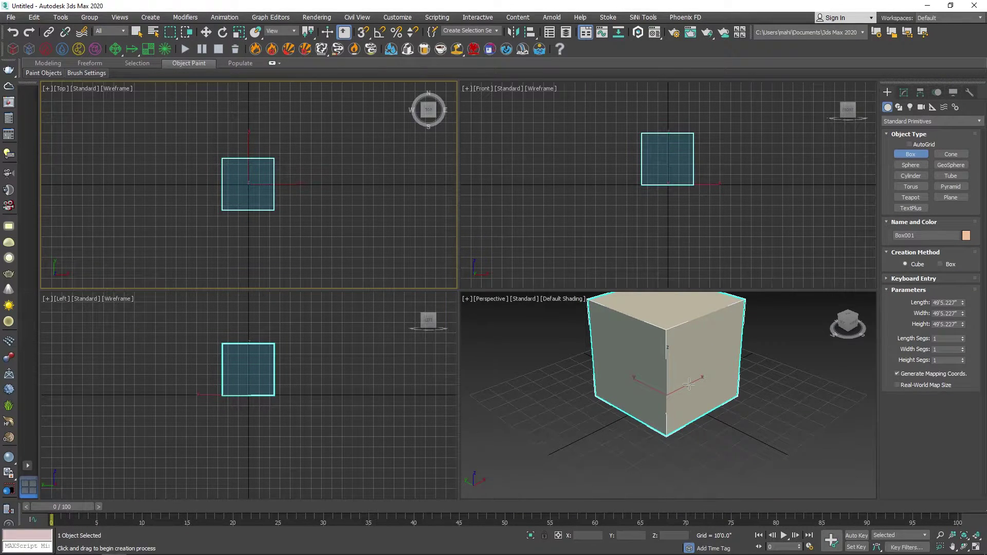
click(613, 196)
Move Box001 to the left along the X axis
scroll(612, 196, down, 4)
key(w)
drag(668, 191, 562, 196)
scroll(629, 217, down, 5)
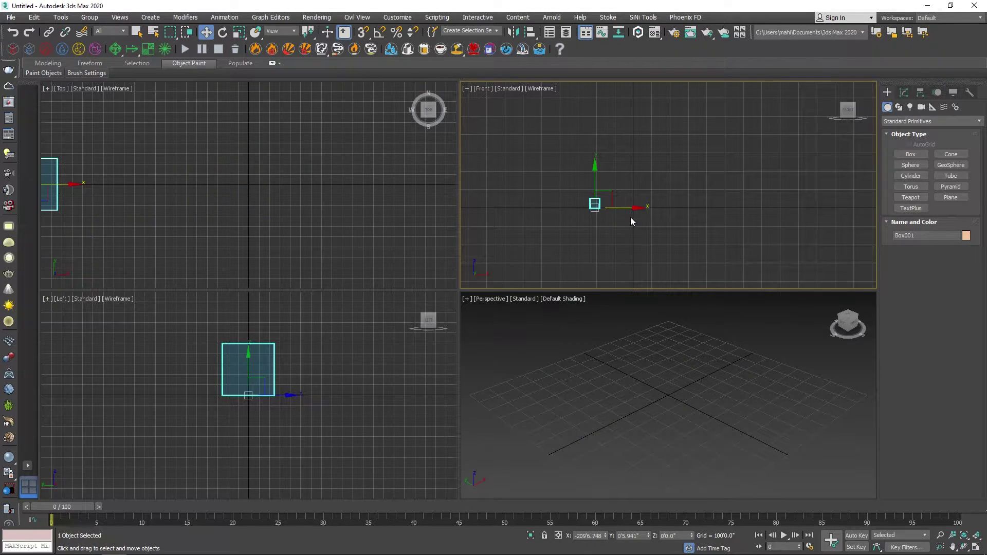
scroll(630, 217, down, 4)
scroll(614, 355, down, 3)
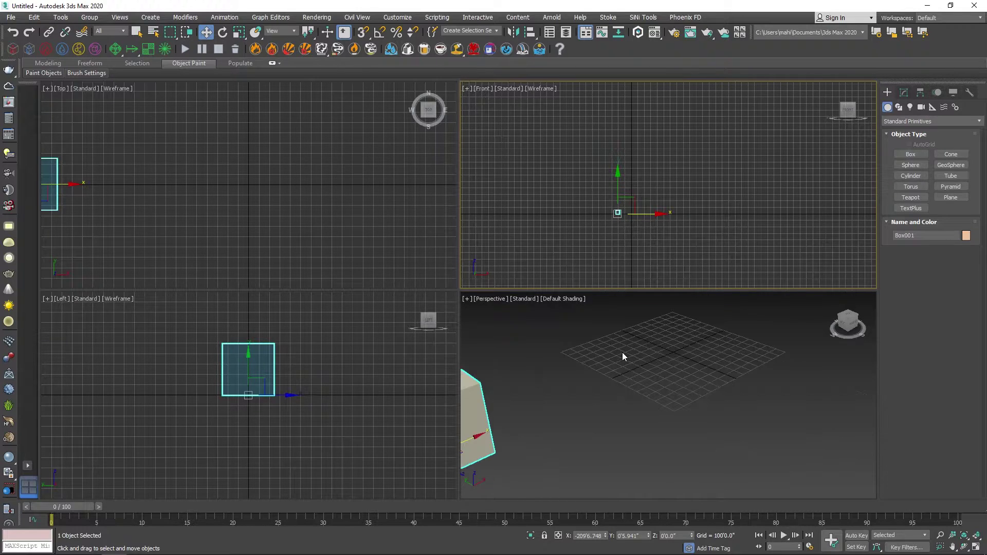
scroll(622, 353, down, 2)
Pan and zoom the Perspective, Top and Front views to centre the box
middle_drag(622, 353, 672, 367)
scroll(615, 362, up, 5)
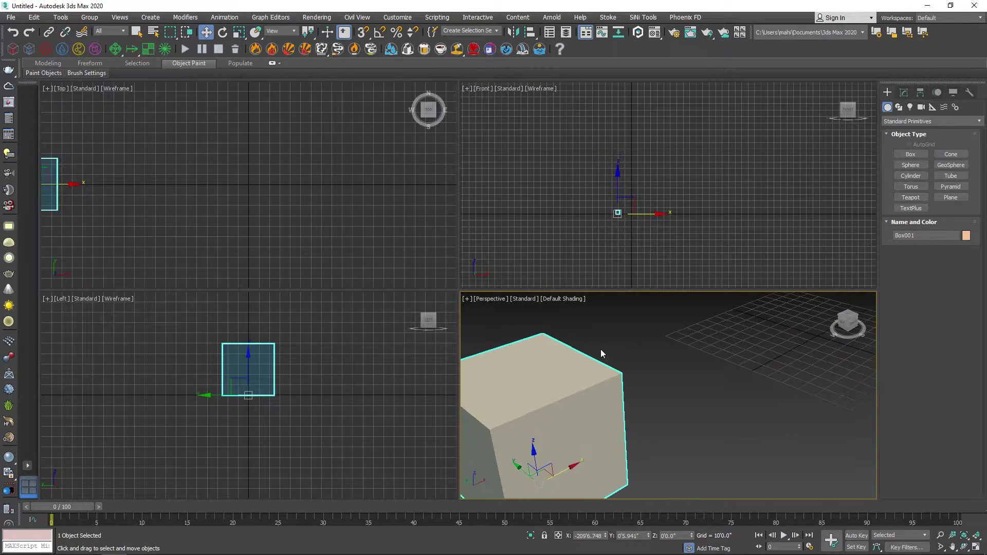
scroll(600, 349, down, 3)
middle_drag(318, 207, 433, 216)
scroll(251, 200, up, 5)
scroll(637, 221, up, 2)
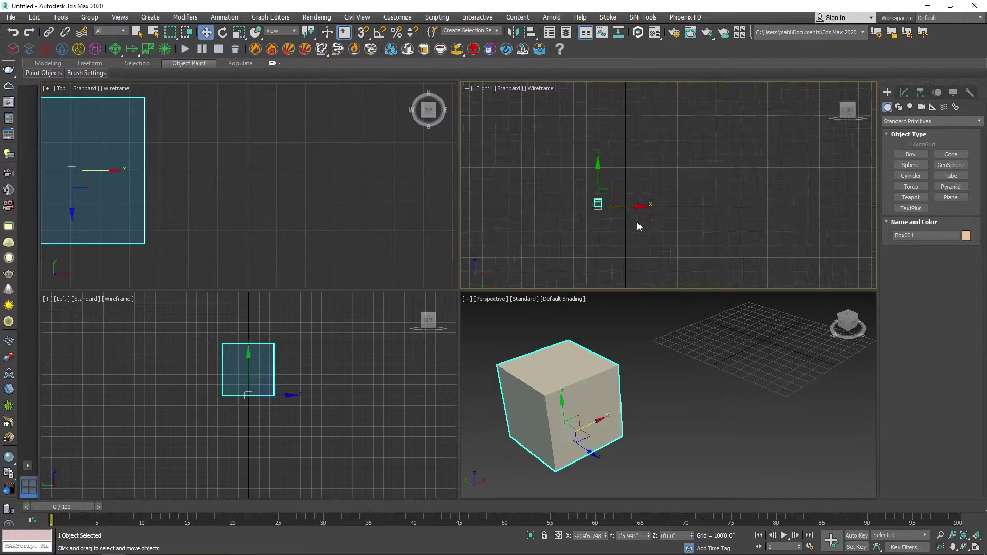
scroll(637, 221, up, 3)
middle_drag(558, 173, 696, 210)
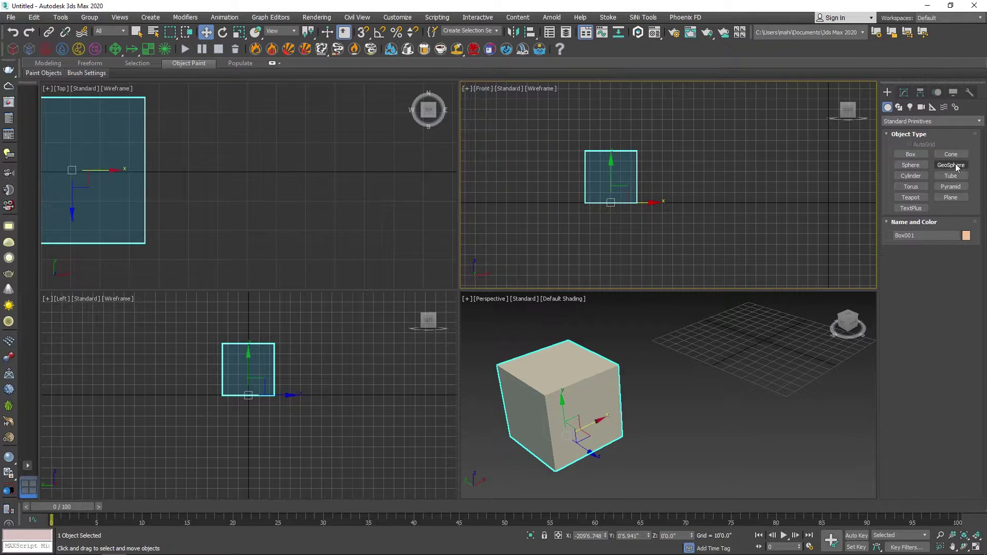
Create Sphere001 at the box's centre in Front view and push it out through the front face
click(911, 165)
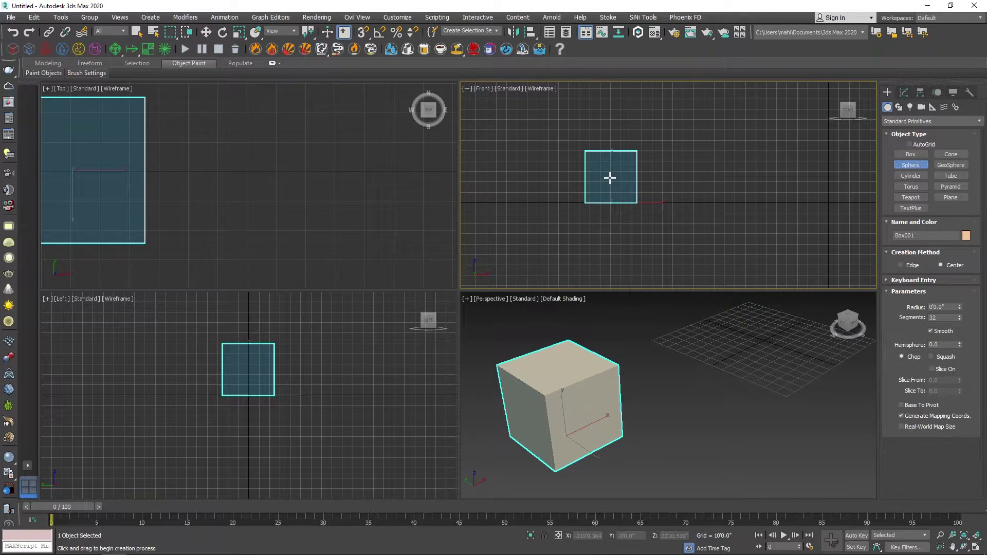
drag(610, 178, 623, 192)
right_click(251, 185)
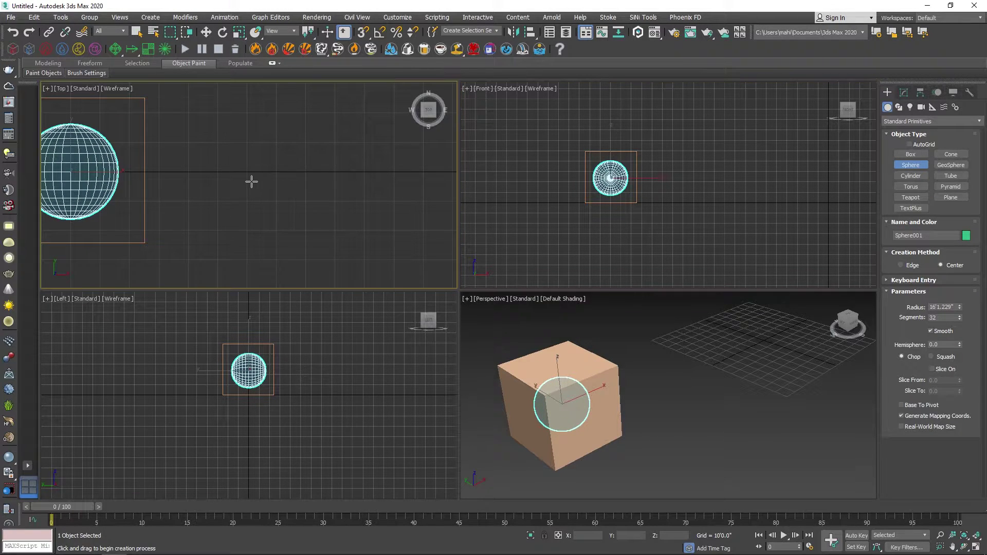
key(w)
key(z)
drag(160, 148, 164, 182)
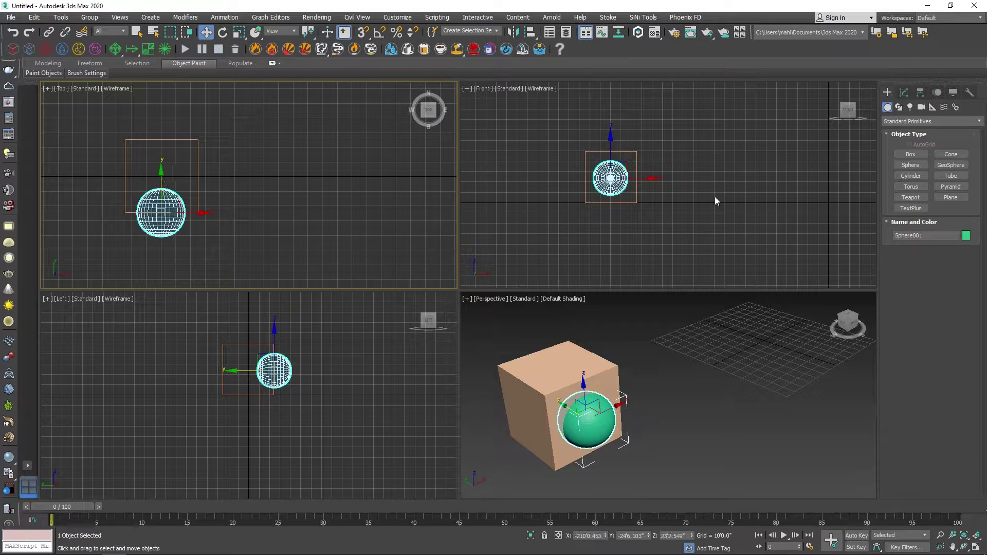
Select the box and sphere in Front view and Shift-drag a copy sideways along X
right_click(650, 405)
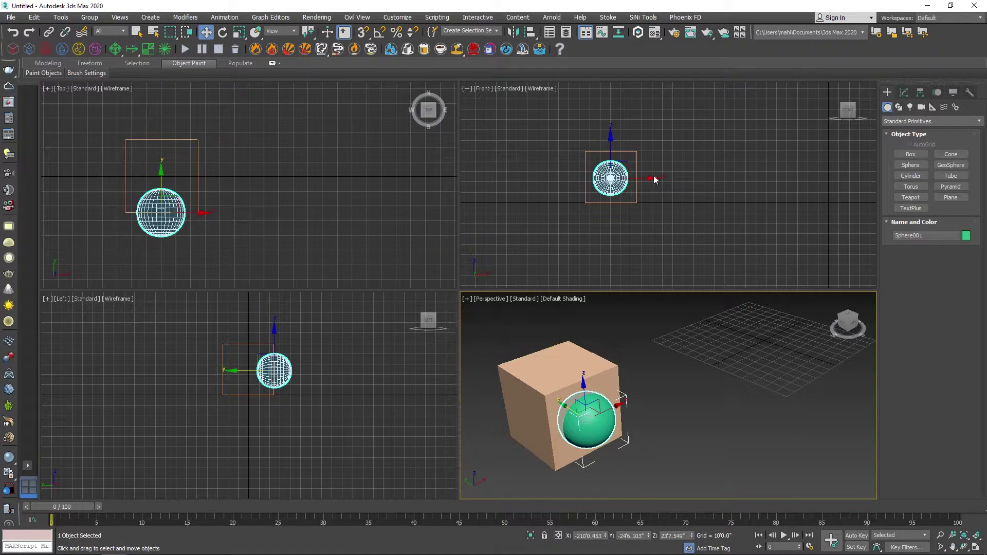
right_click(683, 134)
mouse_move(597, 206)
mouse_down()
mouse_move(674, 197)
mouse_move(665, 197)
mouse_up()
scroll(562, 218, down, 3)
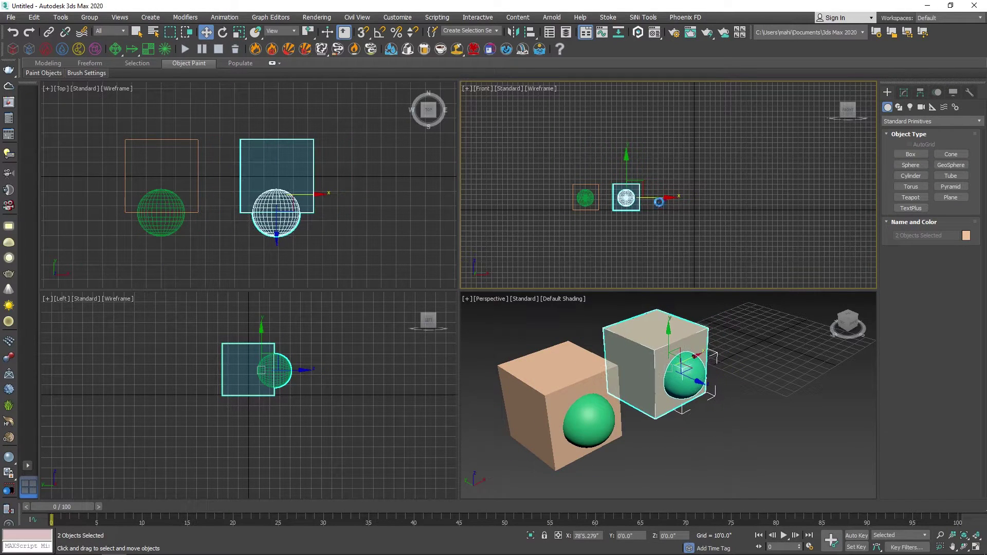
Make 7 copies of the box-and-sphere pair, then clear the selection
key(Tab)
key(Tab)
key(Tab)
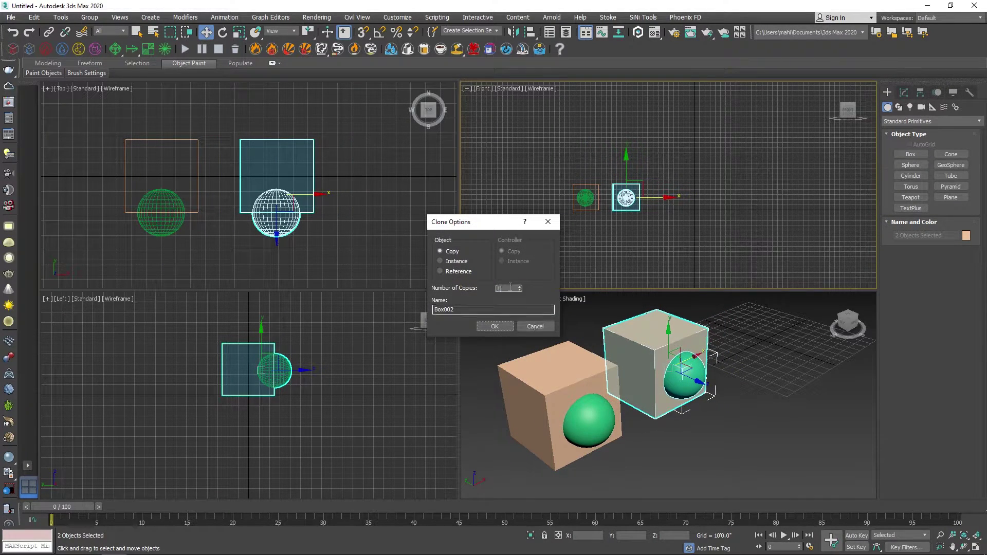
click(492, 326)
scroll(621, 434, down, 5)
click(629, 434)
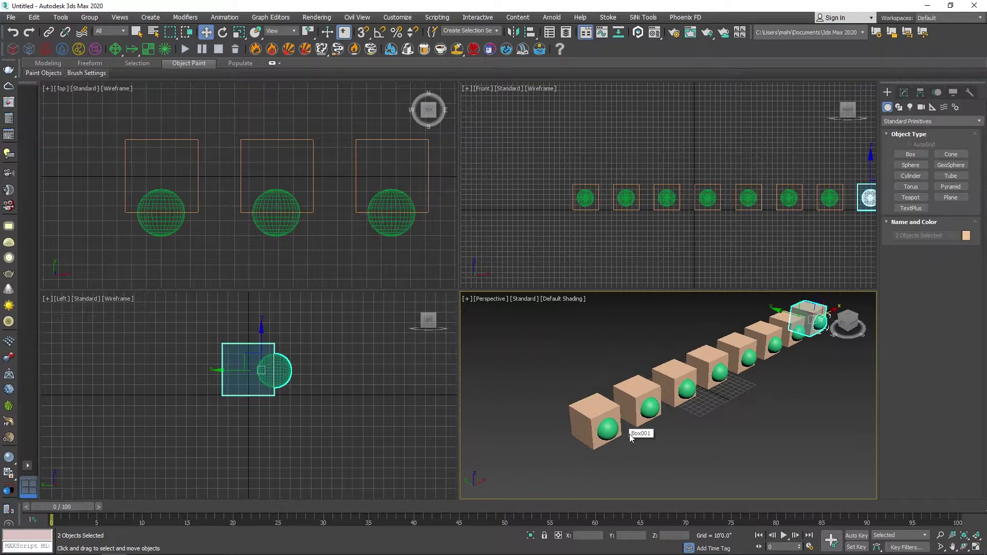
scroll(625, 436, down, 2)
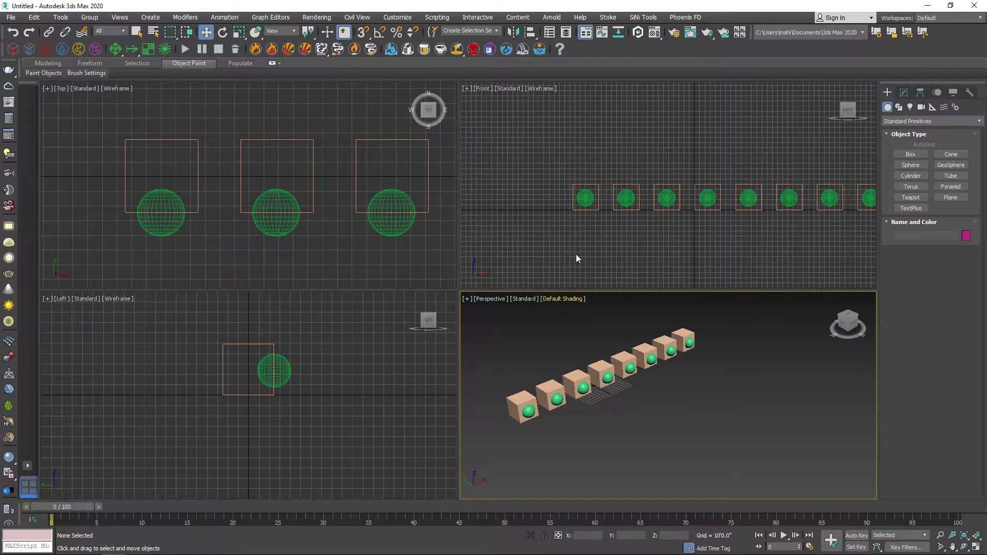
scroll(577, 254, down, 2)
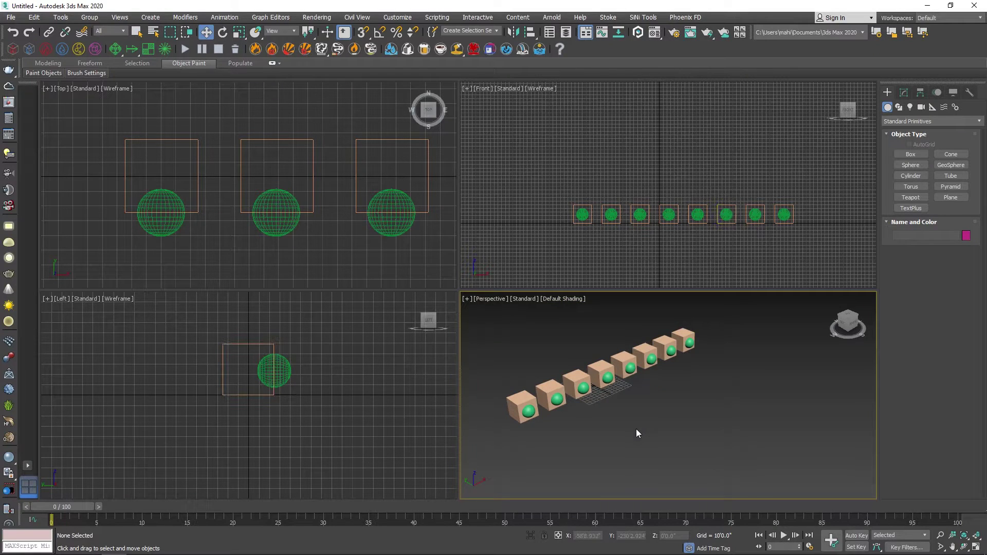
Maximize the Perspective view, orbit to the front box, and show edged faces
key(alt+w)
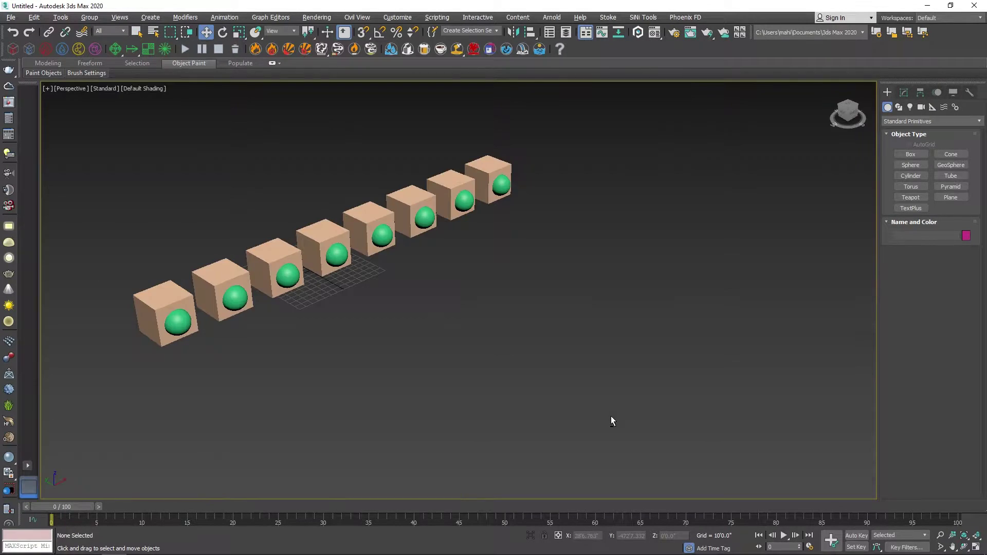
scroll(611, 415, up, 5)
scroll(427, 336, up, 3)
alt+middle_drag(427, 337, 428, 247)
key(F3)
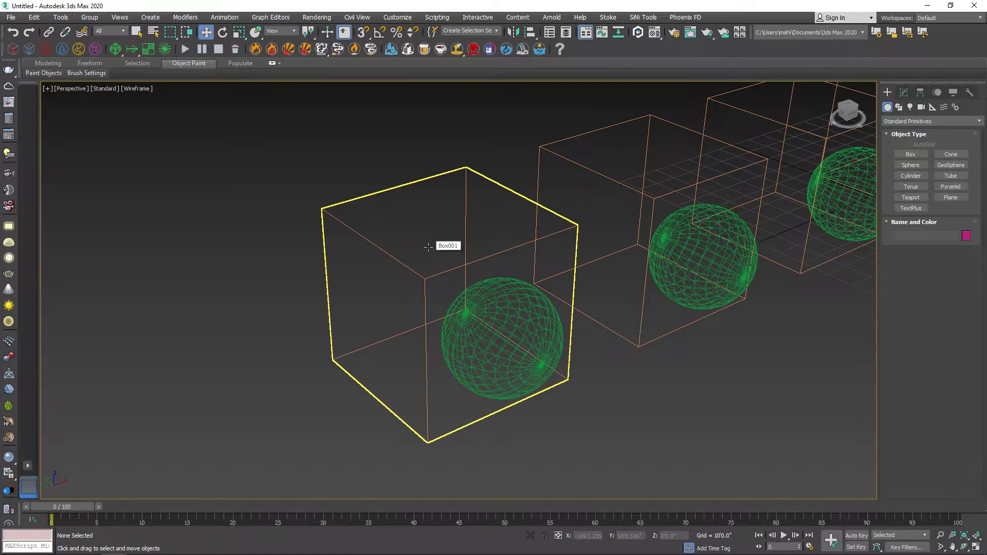
key(F3)
key(F4)
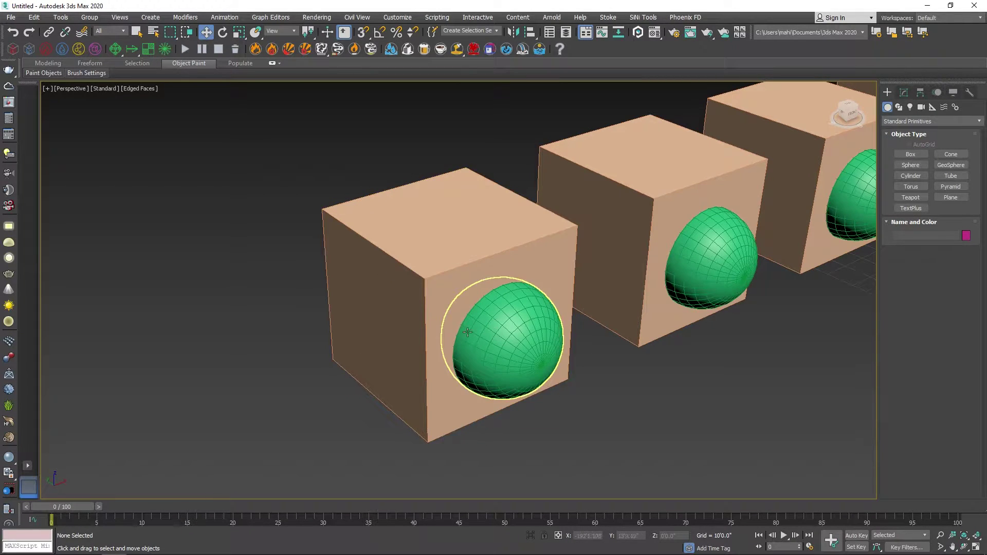
Select the front box and start a Compound Objects Boolean on it with Box001 as the operand
click(354, 241)
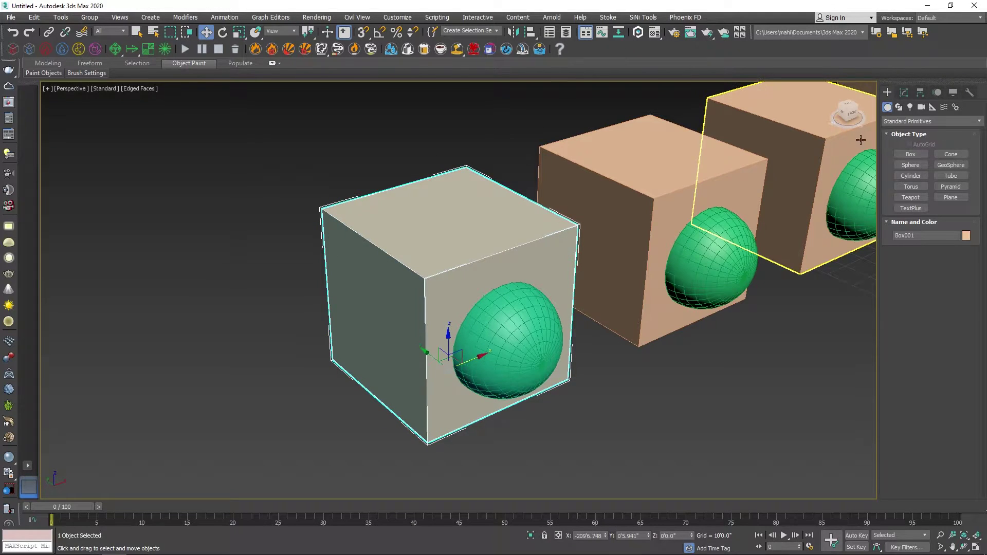
click(892, 121)
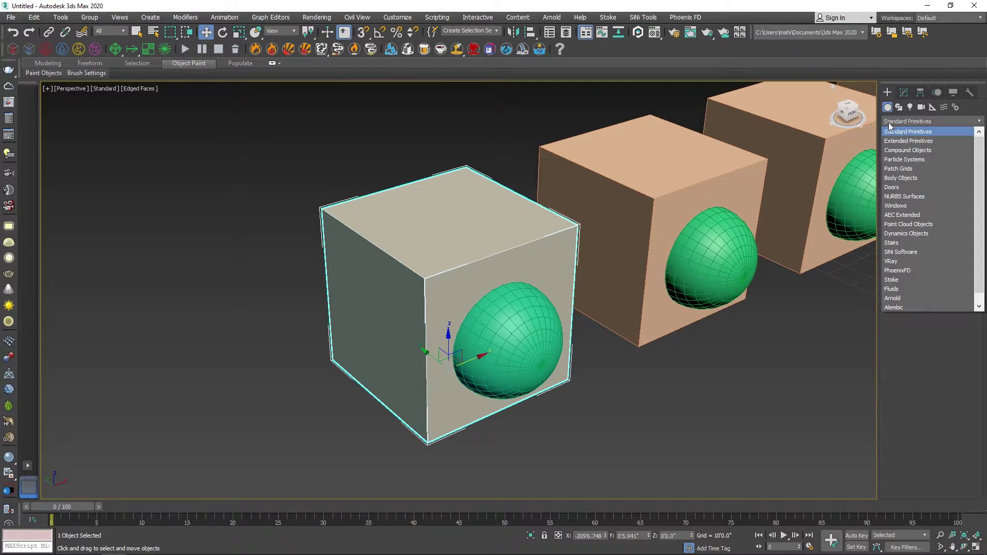
click(904, 152)
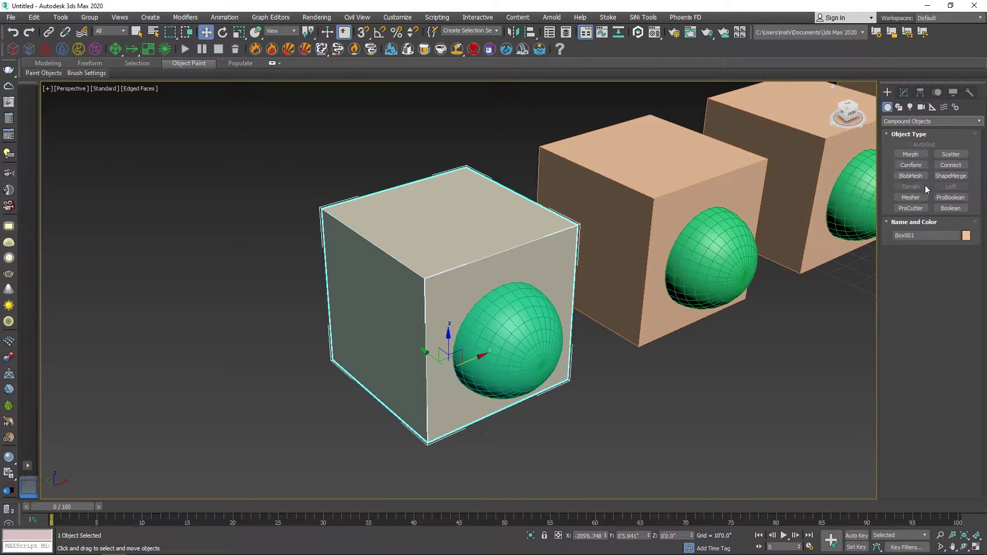
click(952, 208)
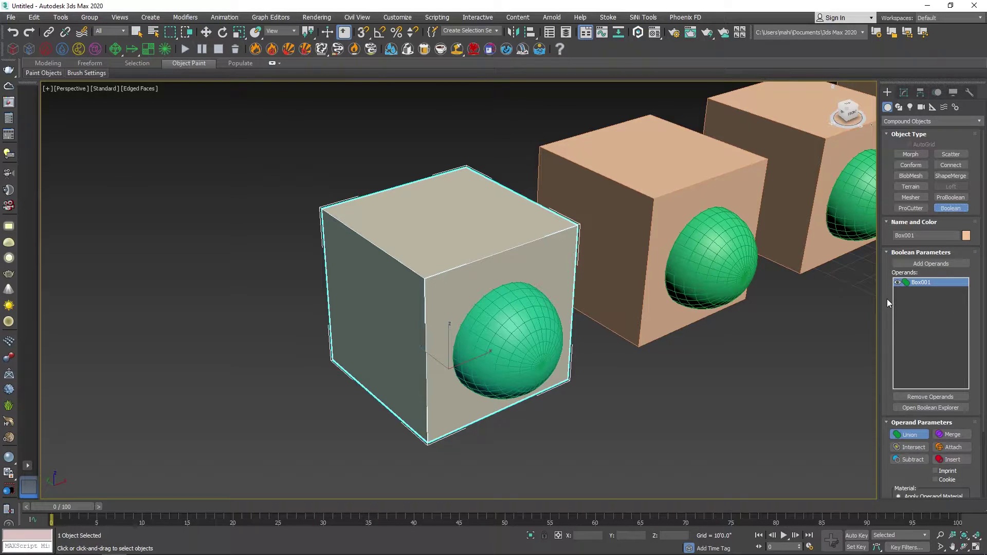
scroll(887, 299, down, 3)
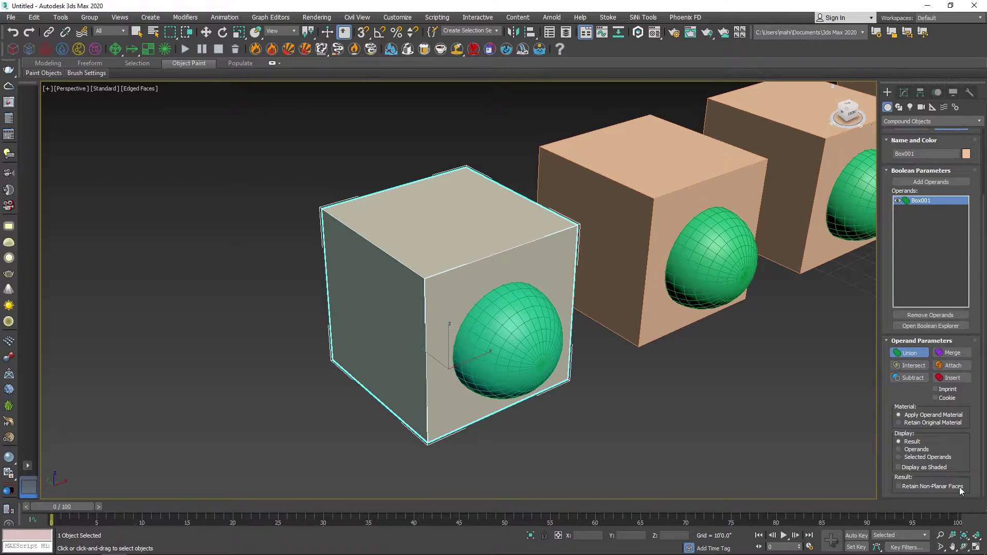
scroll(905, 373, up, 2)
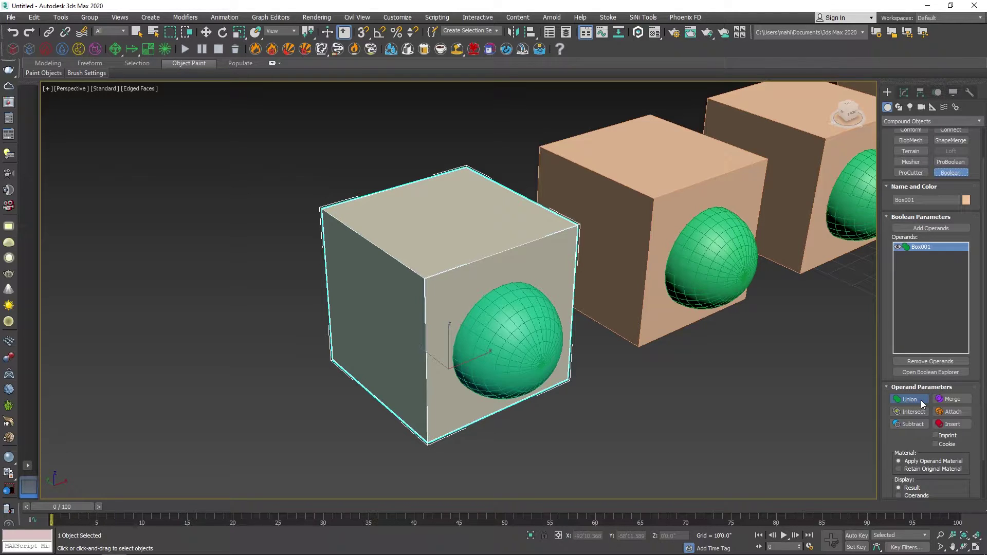
Add the front sphere as a Boolean operand and move the Boolean box left and back
click(919, 227)
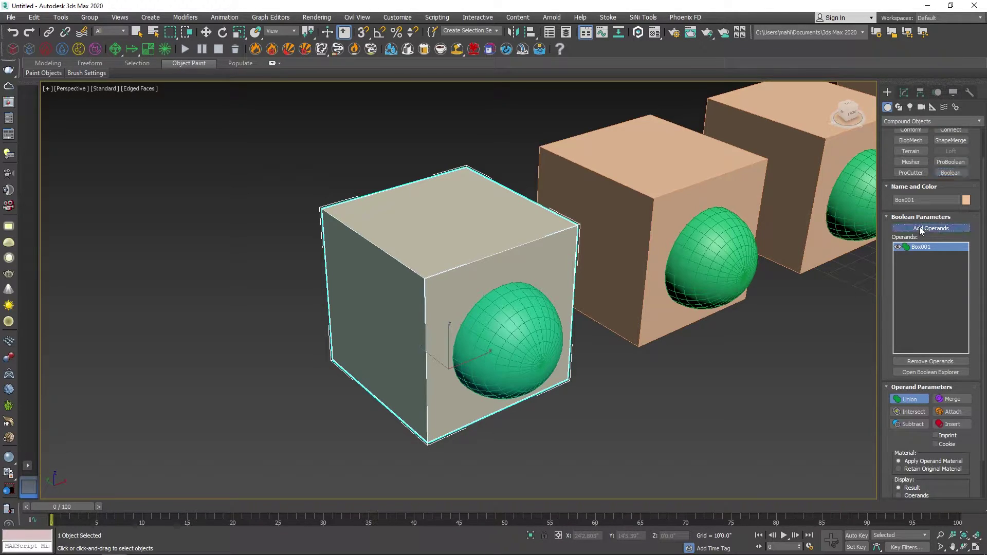
click(510, 329)
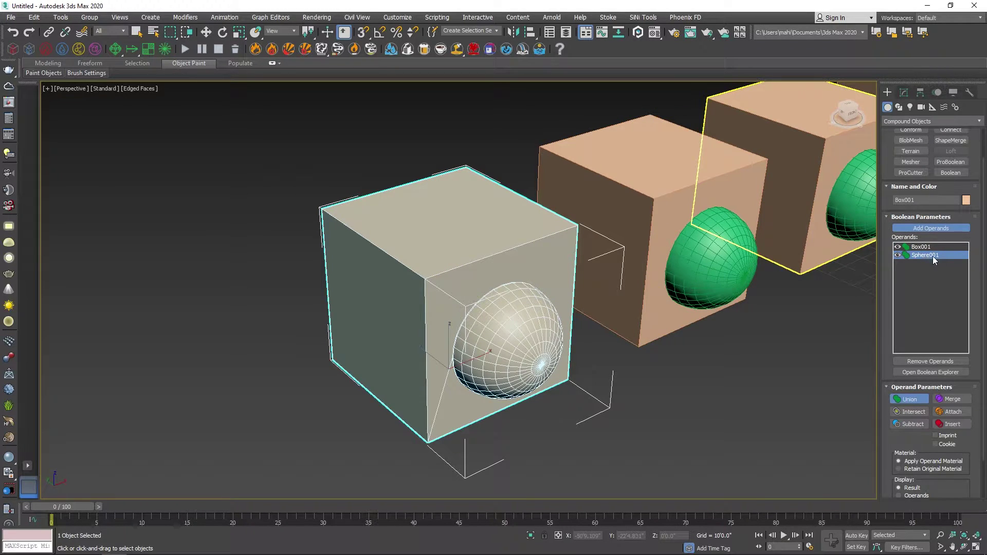
key(w)
drag(479, 369, 442, 390)
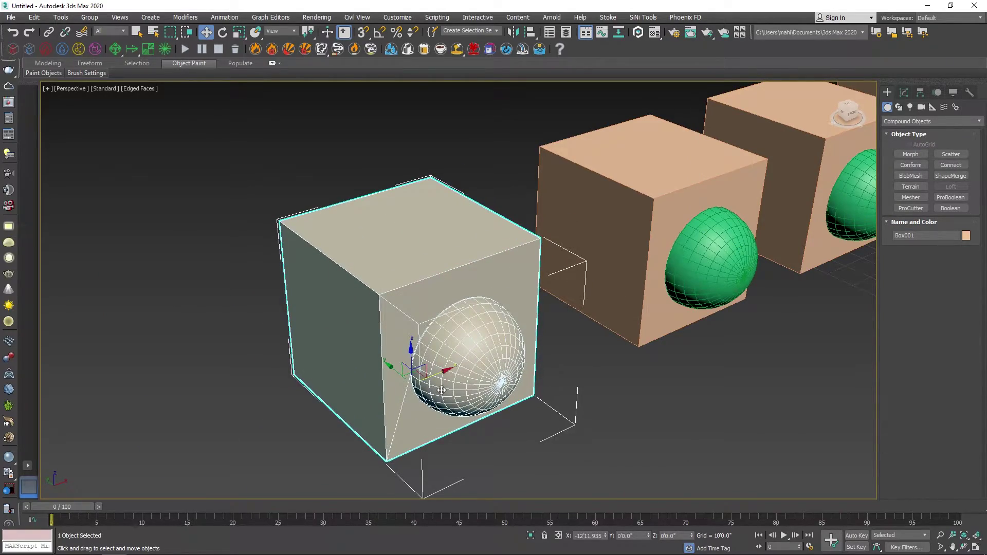
In wireframe, orbit the Perspective view so the first box sits front-centre
key(F3)
alt+middle_drag(441, 391, 627, 351)
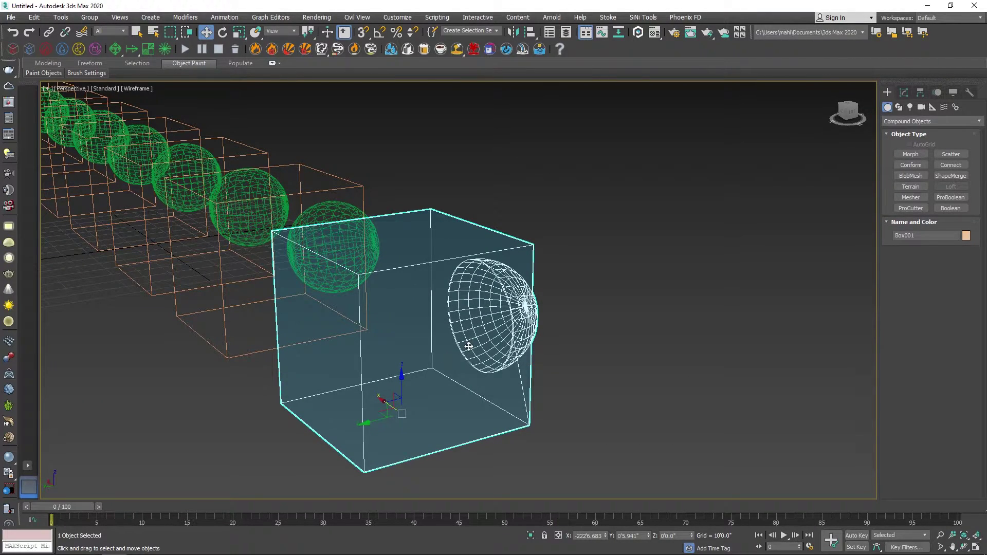
alt+middle_drag(565, 300, 436, 315)
Convert the first box, Box001, to an Editable Poly
key(F3)
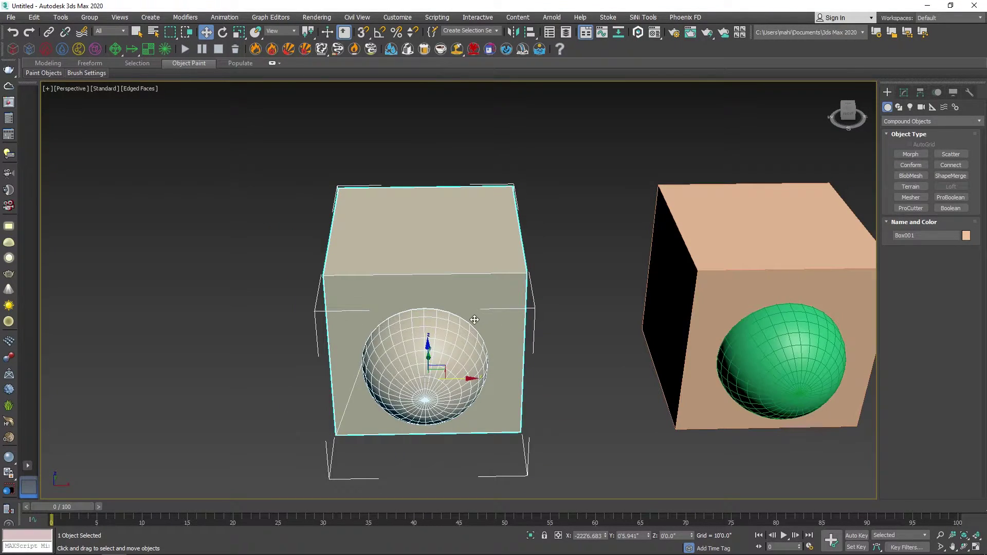
right_click(474, 320)
mouse_move(563, 430)
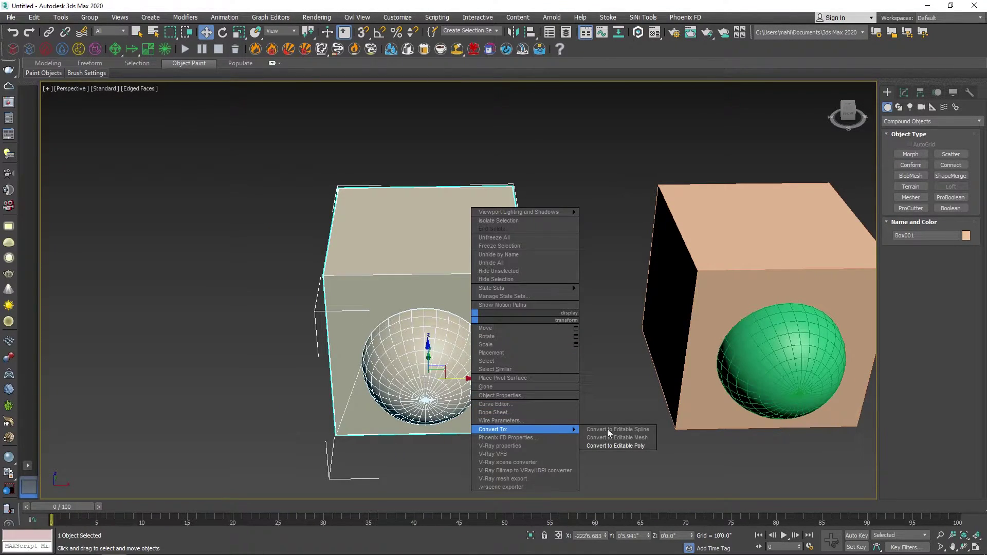
click(636, 447)
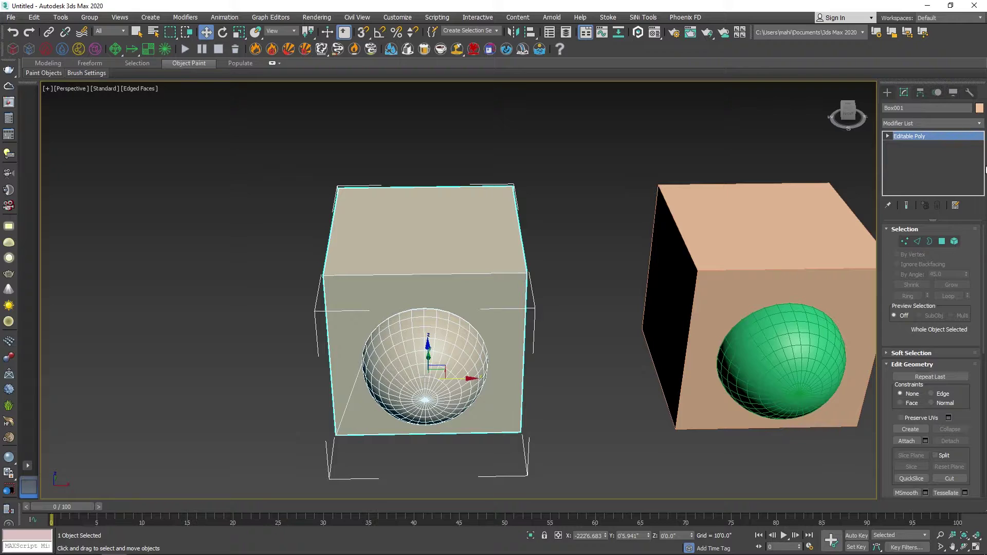
Select Box001's box element, move it left along X, then leave Element mode
click(954, 242)
click(465, 273)
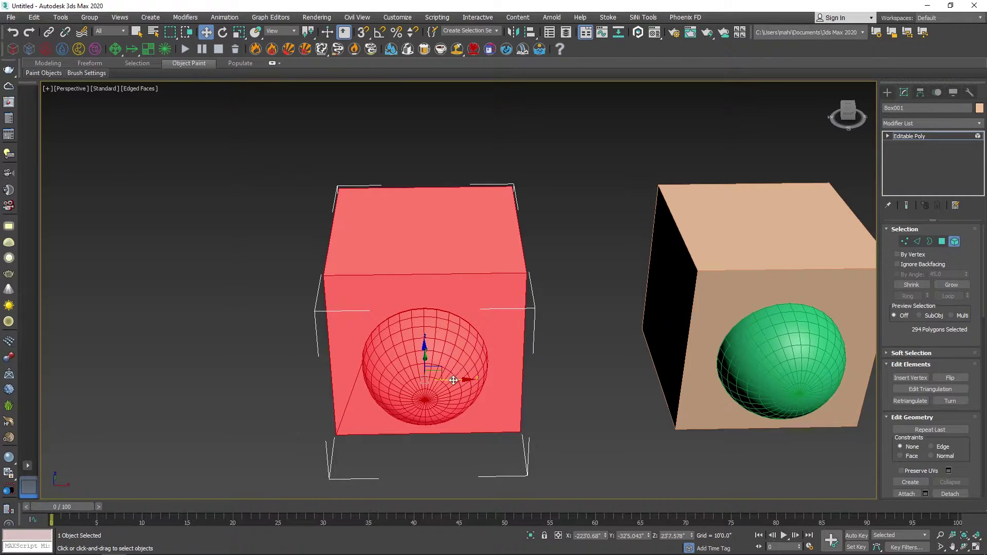
drag(453, 380, 371, 356)
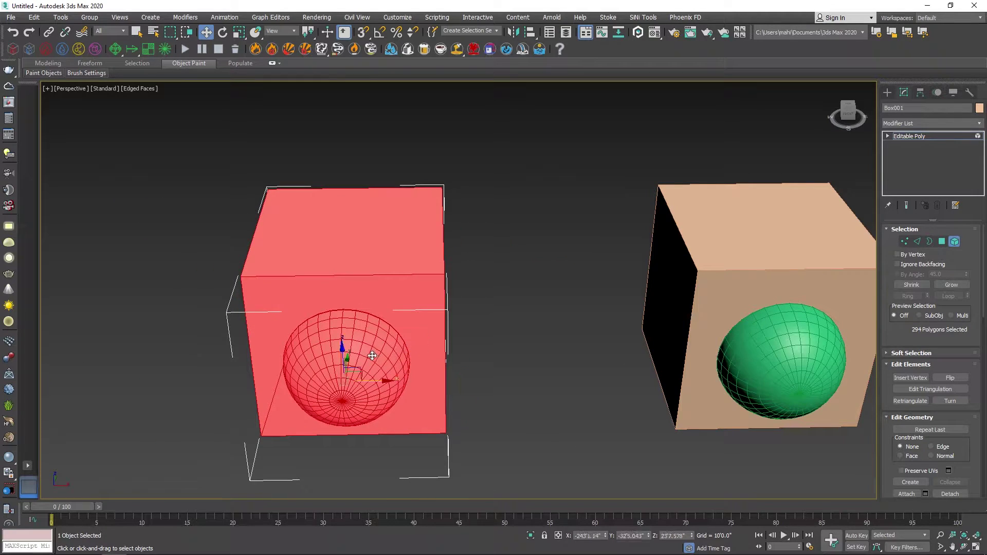
click(954, 241)
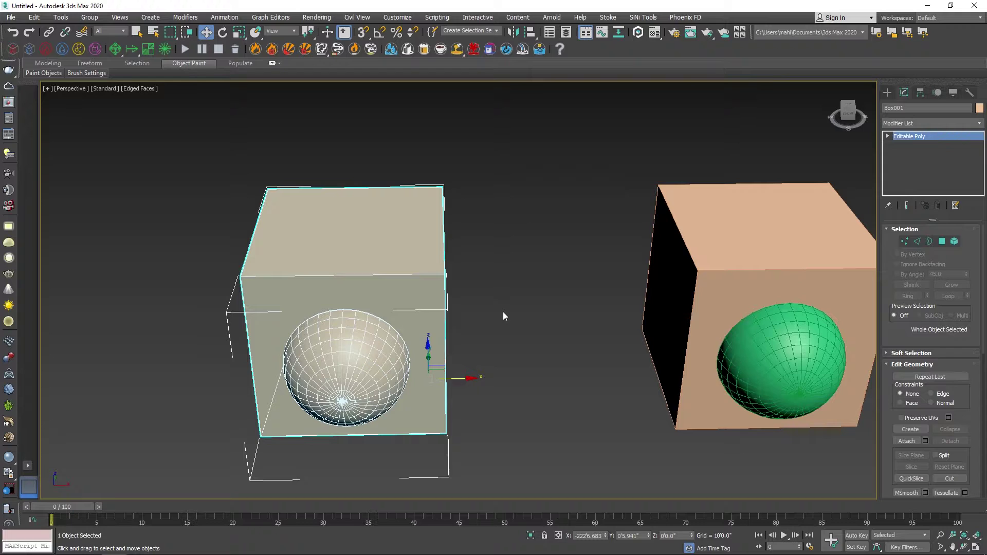
Select the middle box, Box002, and start a Compound Objects Boolean on it
click(606, 300)
alt+middle_drag(667, 291, 541, 251)
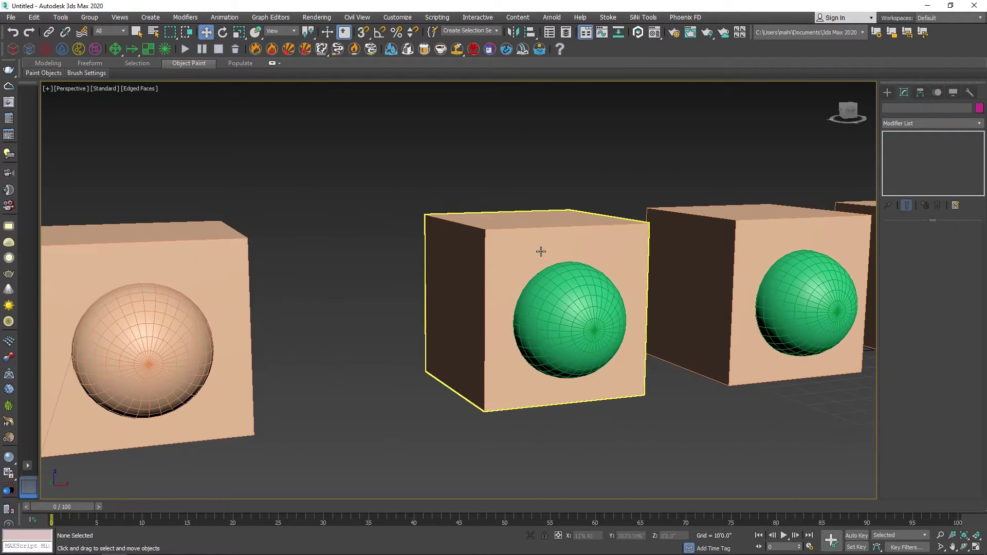
scroll(541, 252, up, 2)
click(476, 236)
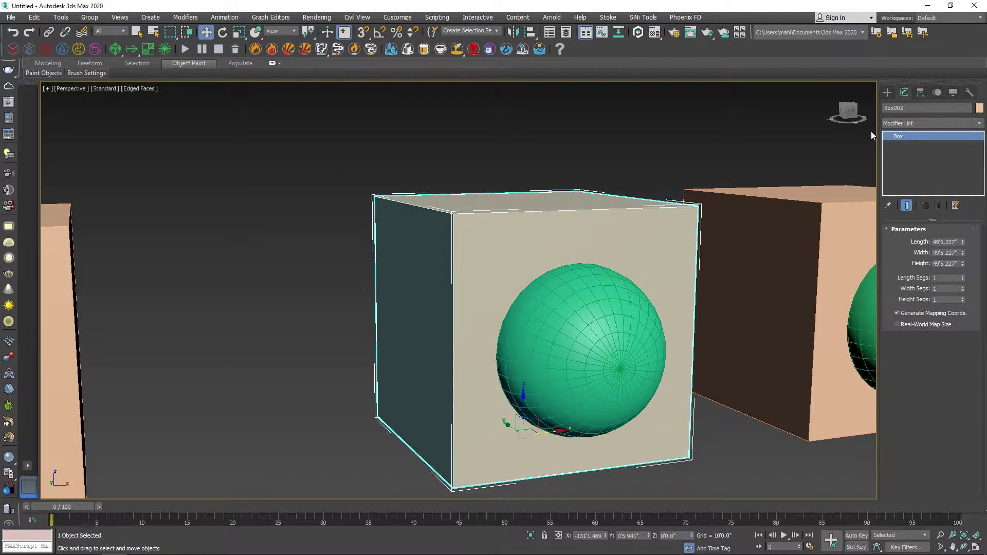
click(887, 92)
click(908, 121)
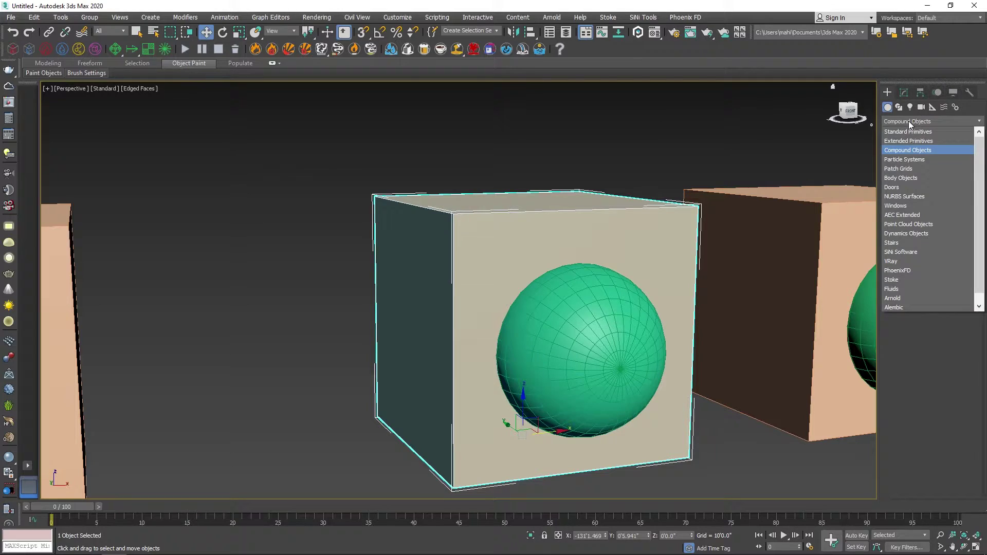
click(909, 150)
click(949, 209)
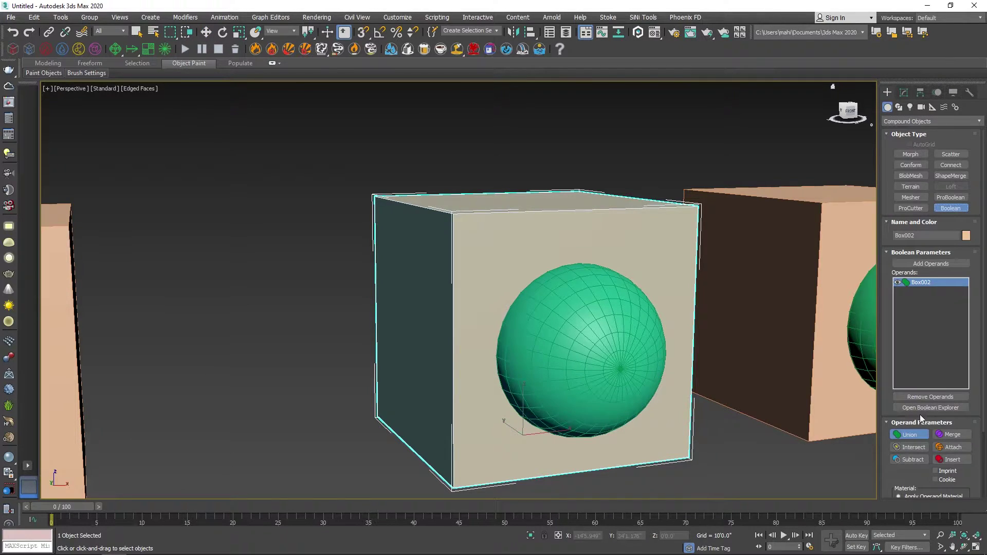
Set the Boolean operation to Merge and add the green Sphere002 as an operand
click(954, 435)
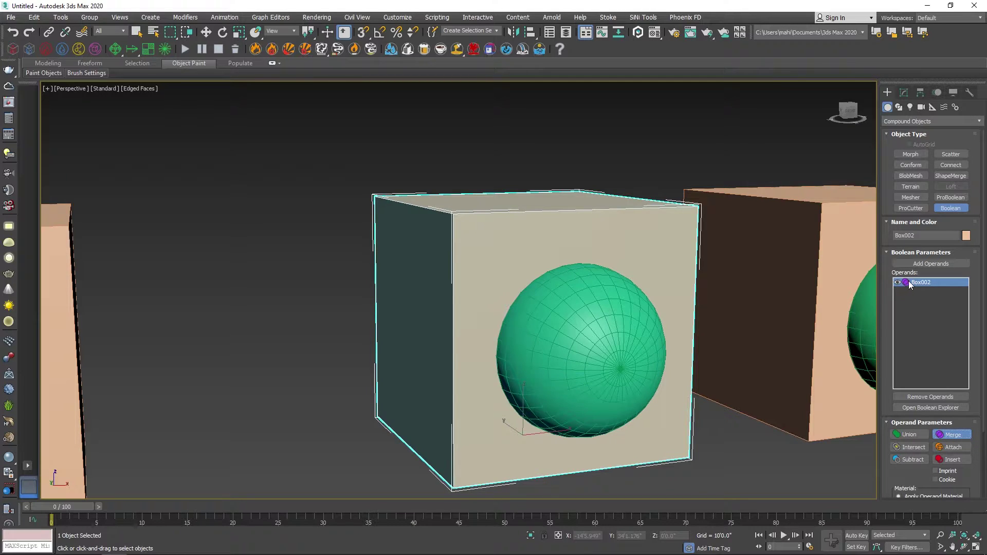
click(924, 264)
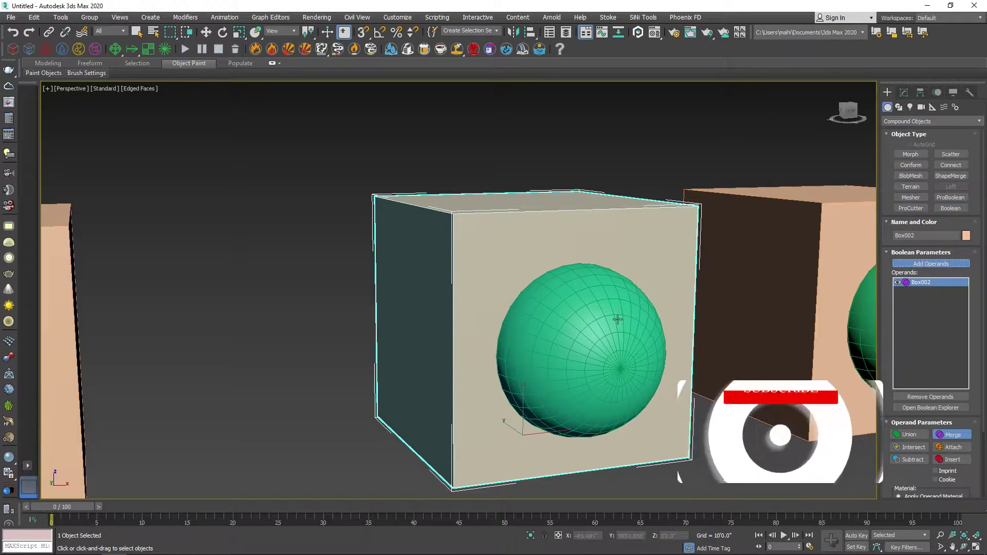
click(581, 341)
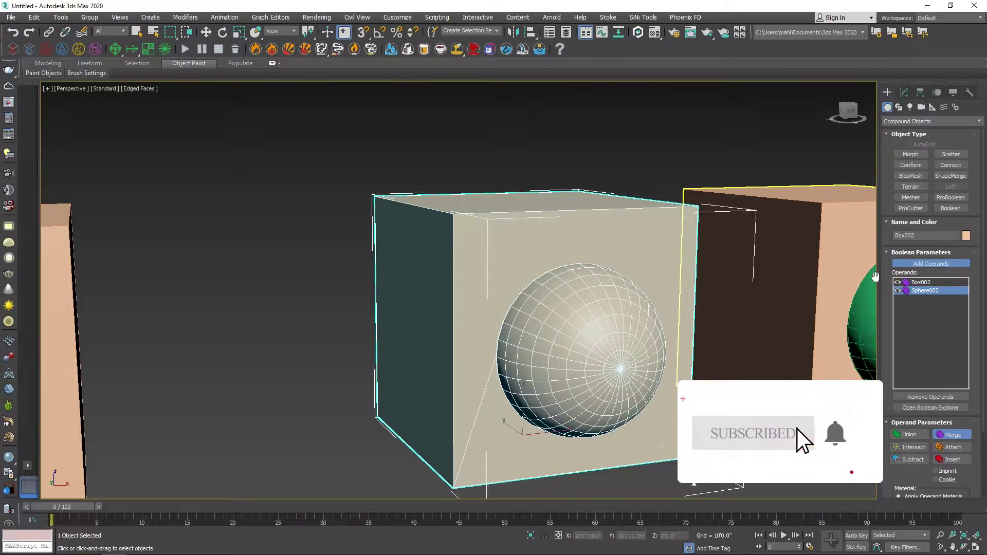
scroll(575, 305, down, 6)
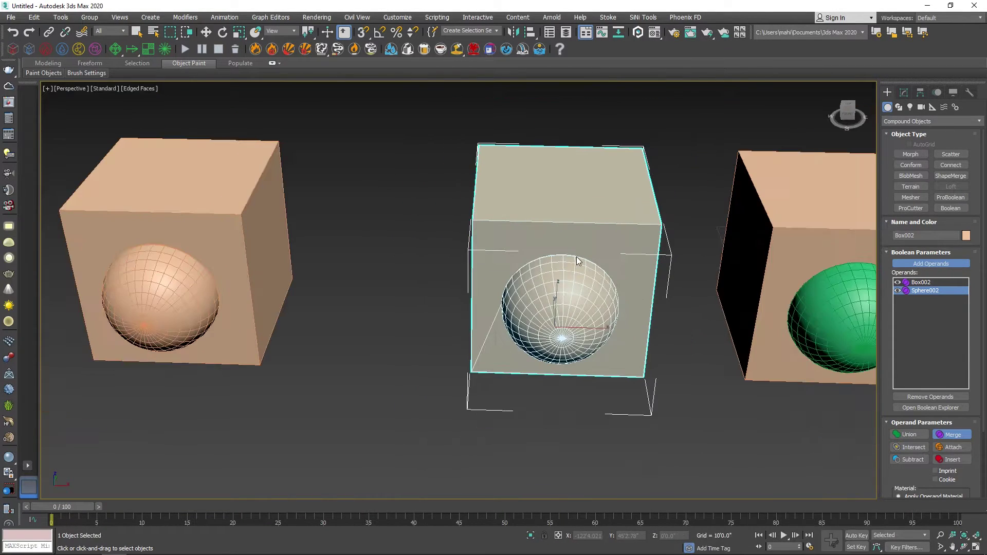
key(w)
click(603, 390)
Move the merged Box002 object left along X toward the first box
click(601, 332)
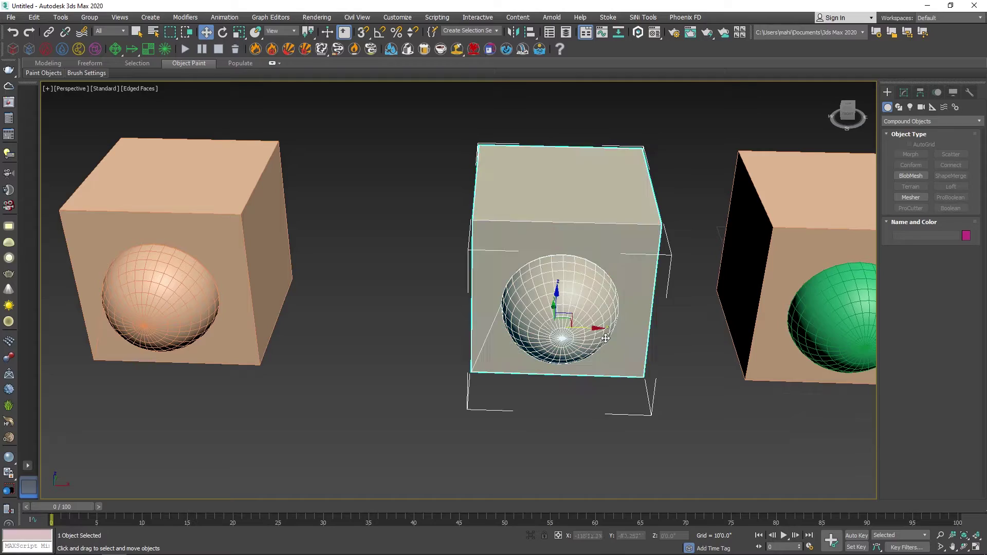
drag(600, 327, 579, 331)
alt+middle_drag(579, 330, 566, 298)
Inspect the merged box in wireframe, panning and orbiting around it
scroll(565, 298, up, 5)
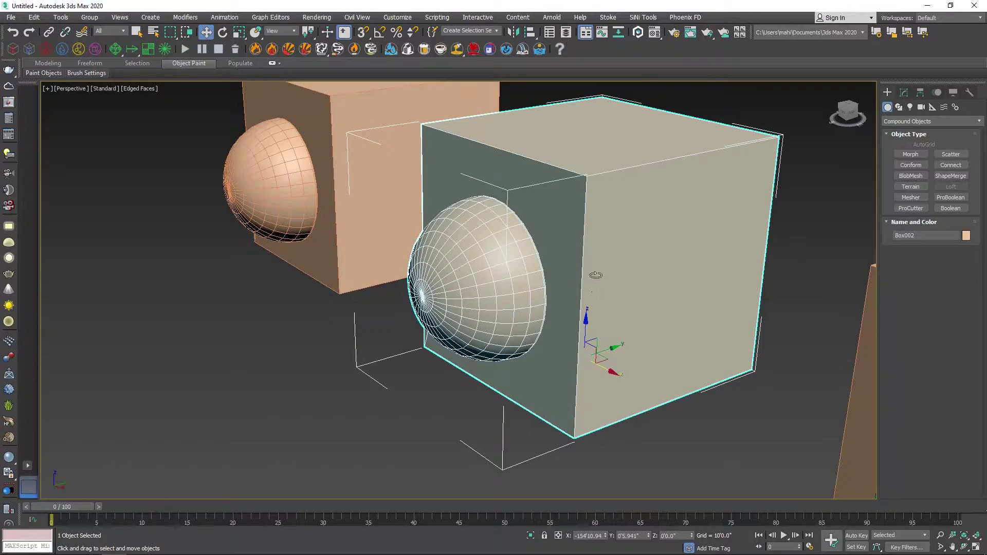
middle_drag(597, 265, 601, 293)
key(F3)
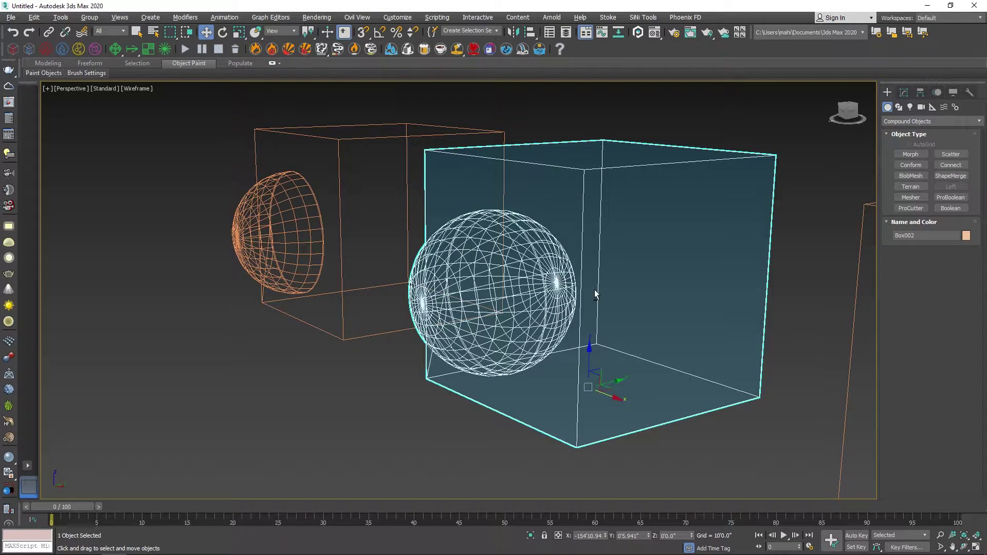
alt+middle_drag(594, 289, 582, 282)
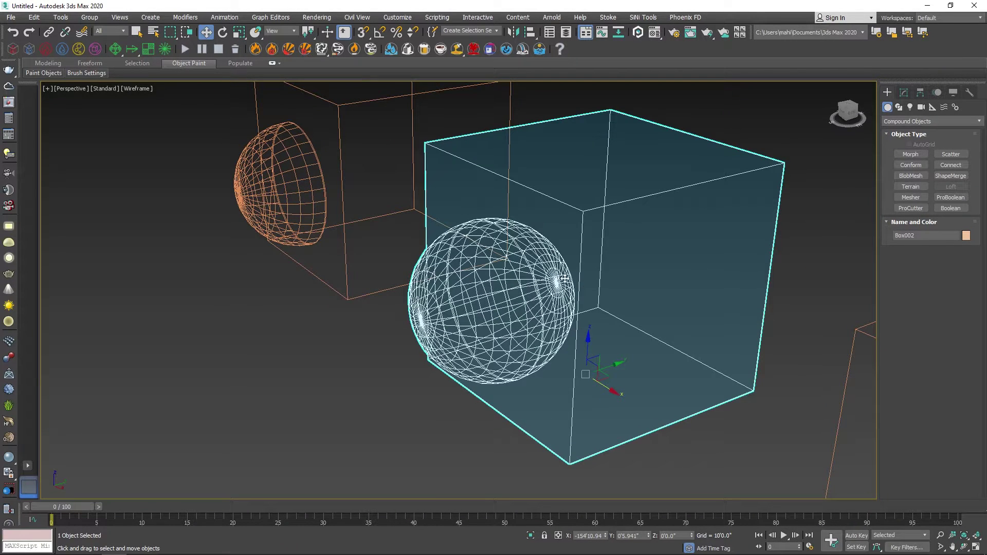
scroll(564, 284, down, 3)
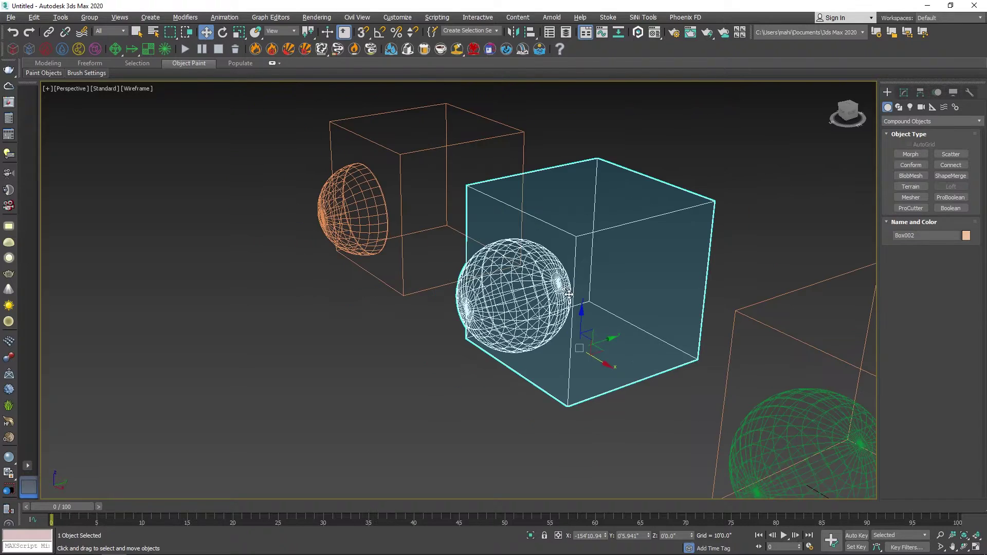
Convert the merged Box002 to an Editable Poly
key(F3)
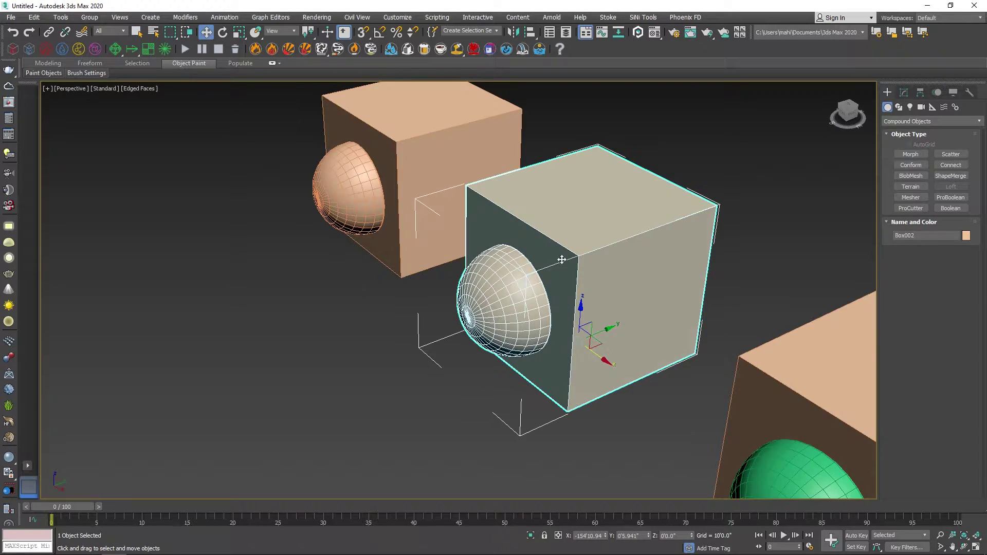
right_click(564, 254)
mouse_move(653, 366)
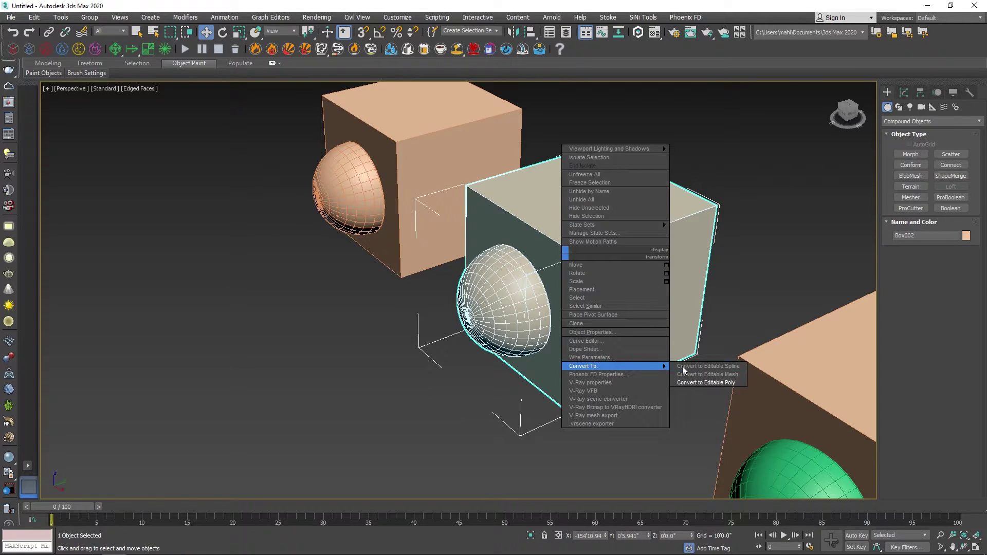
click(704, 383)
Move Box002's cube element up-right away from the hemisphere, exit Element mode, and deselect
click(954, 241)
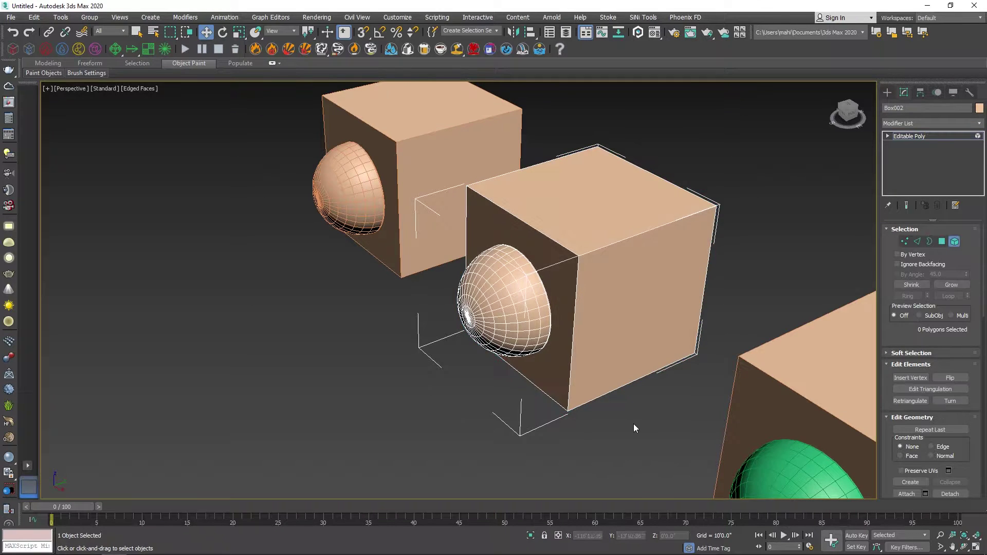
click(622, 322)
drag(536, 298, 649, 265)
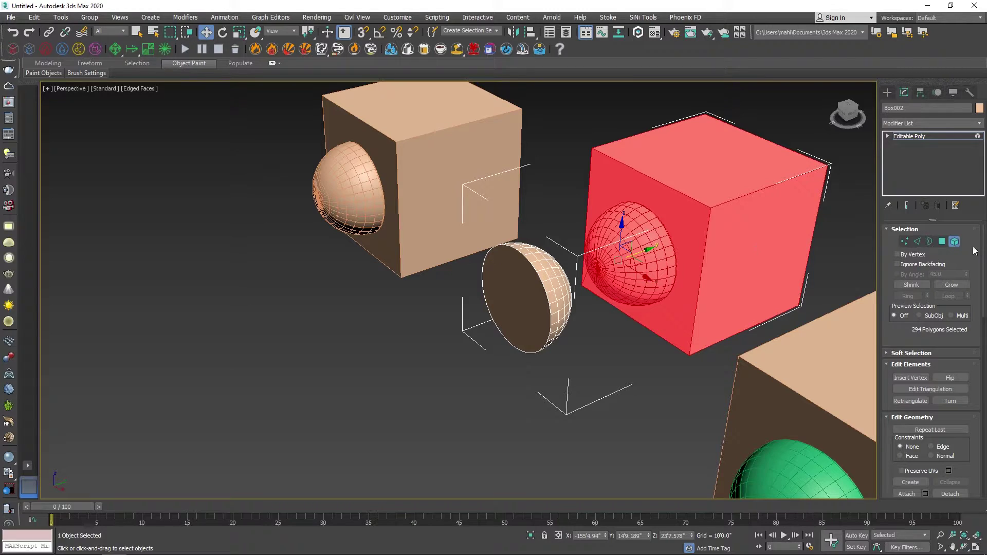
click(954, 241)
key(ctrl+d)
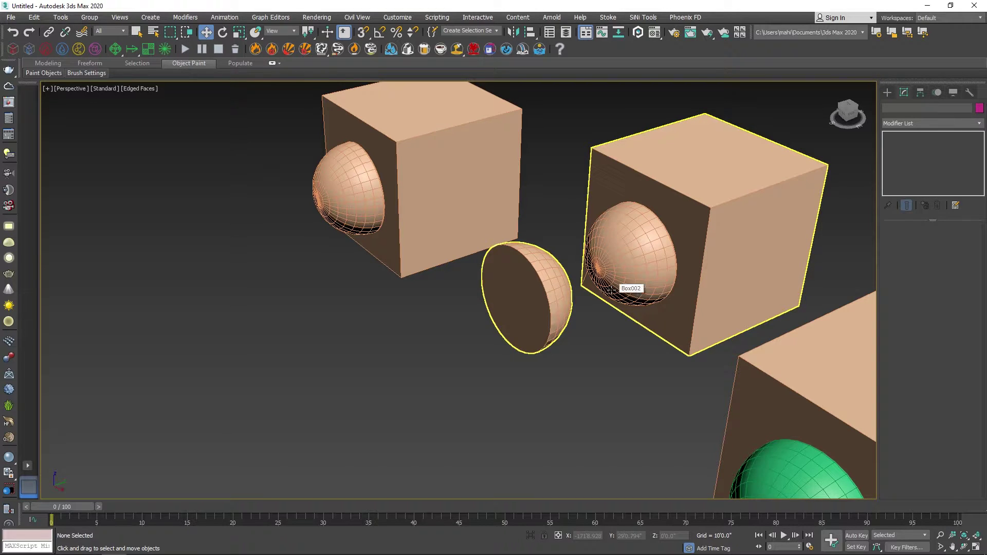
scroll(611, 290, down, 4)
scroll(653, 298, up, 3)
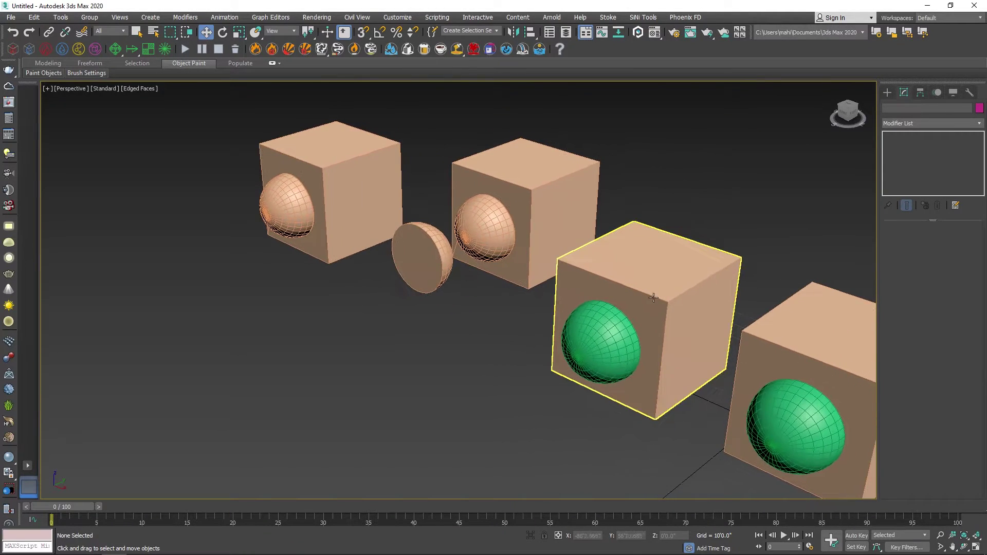
Make Box003 an Intersect Boolean with Sphere003, leaving only their shared dome piece
click(668, 307)
scroll(671, 344, up, 2)
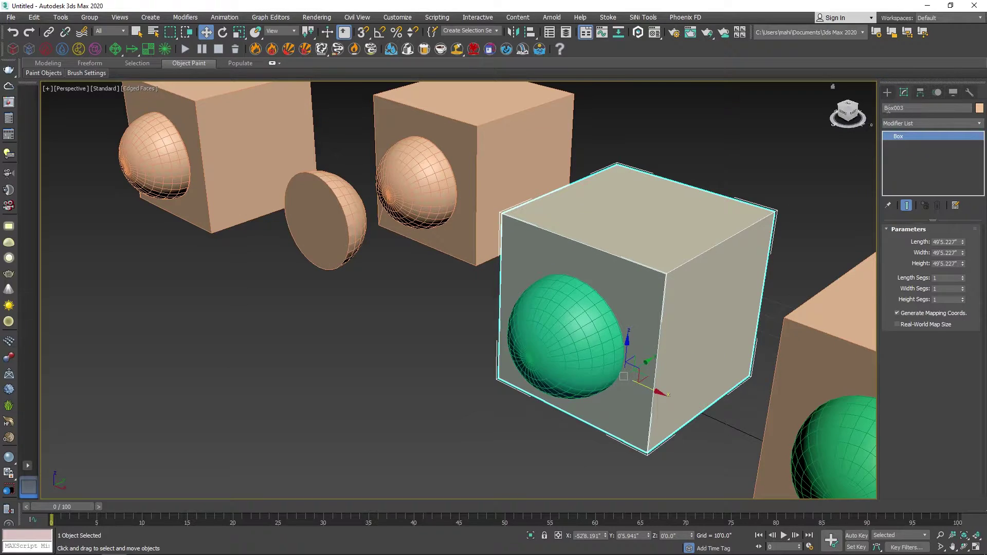
click(886, 92)
click(949, 207)
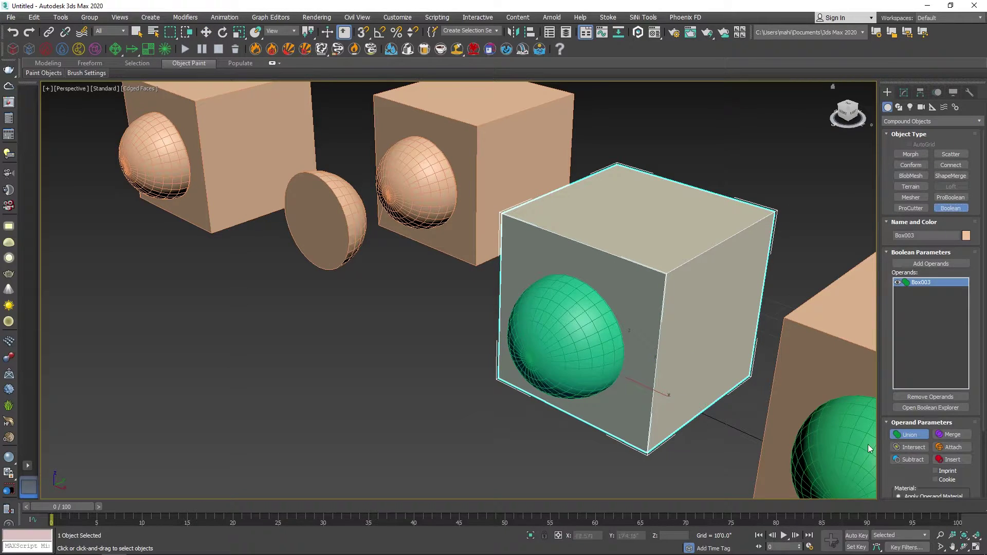
click(919, 449)
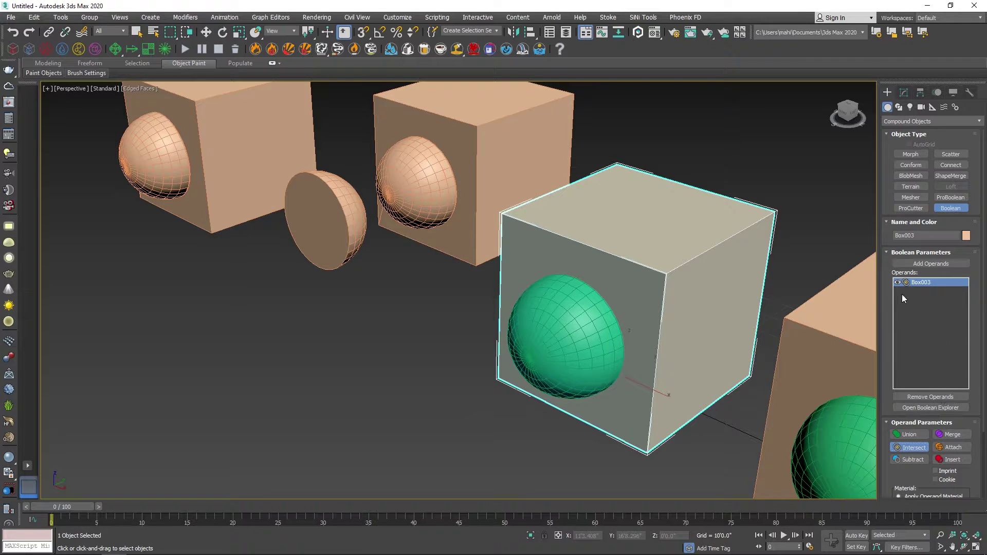
click(916, 263)
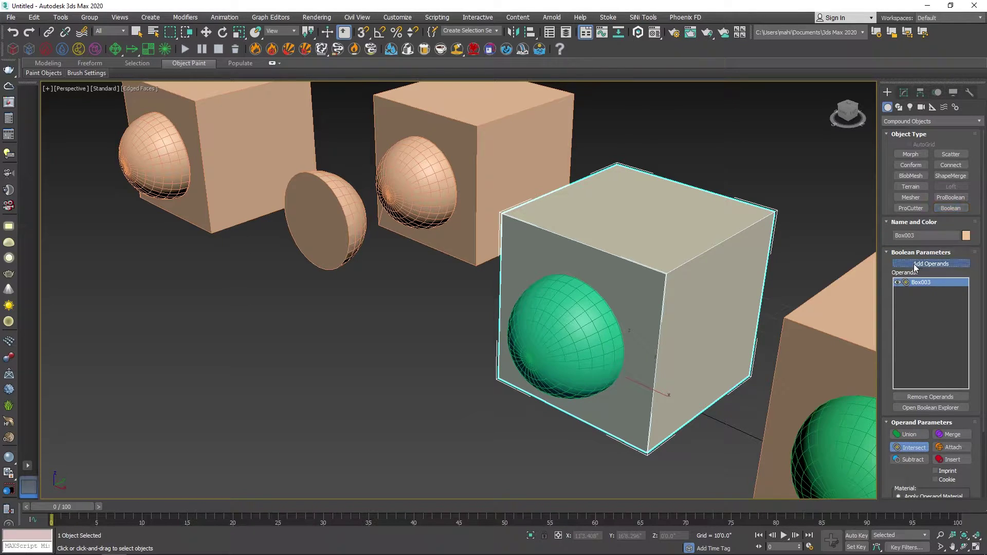
click(565, 333)
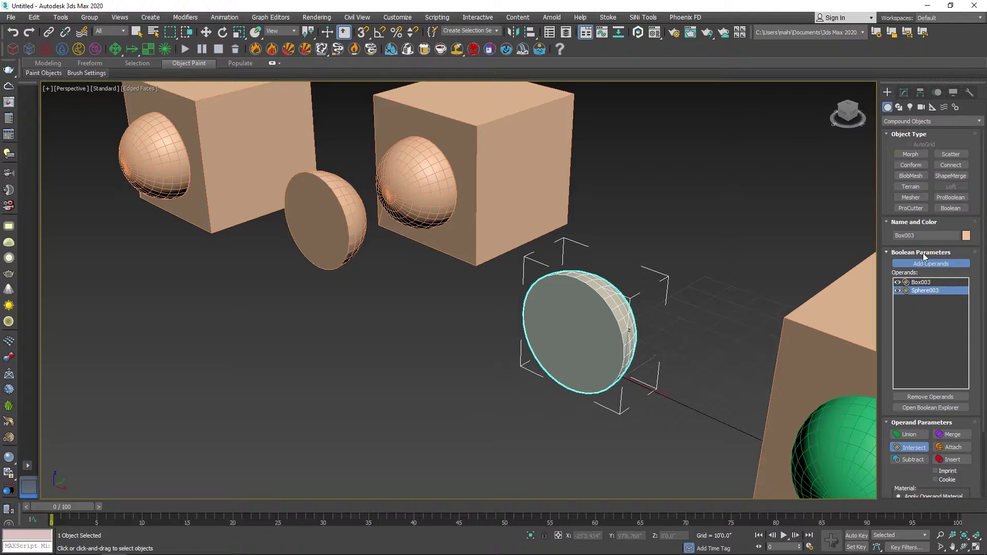
Switch to Move, pan the view left and deselect the finished dome piece
key(w)
scroll(687, 278, down, 2)
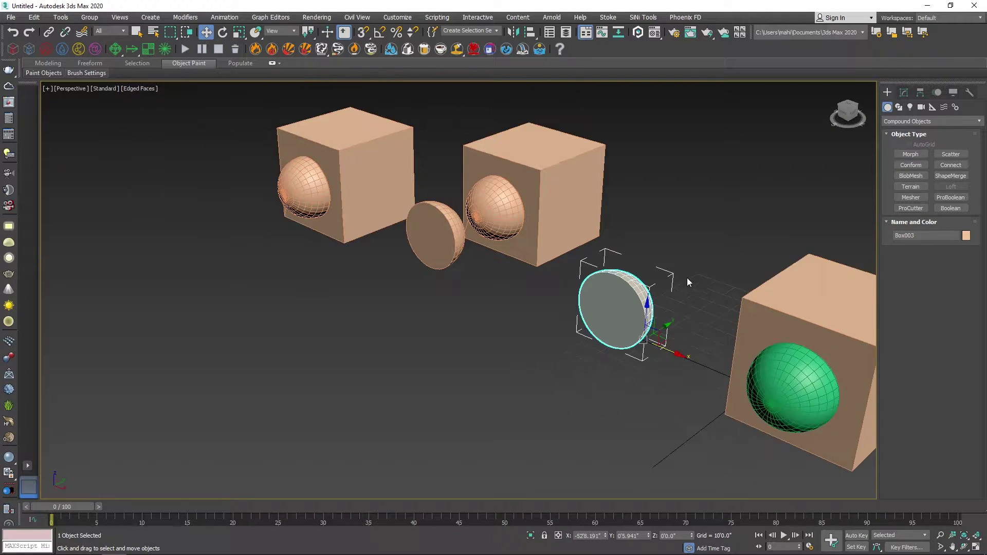
middle_drag(687, 278, 566, 260)
click(461, 378)
Make Box004 a Boolean with the green Sphere004 added as an Attach operand
scroll(570, 337, up, 3)
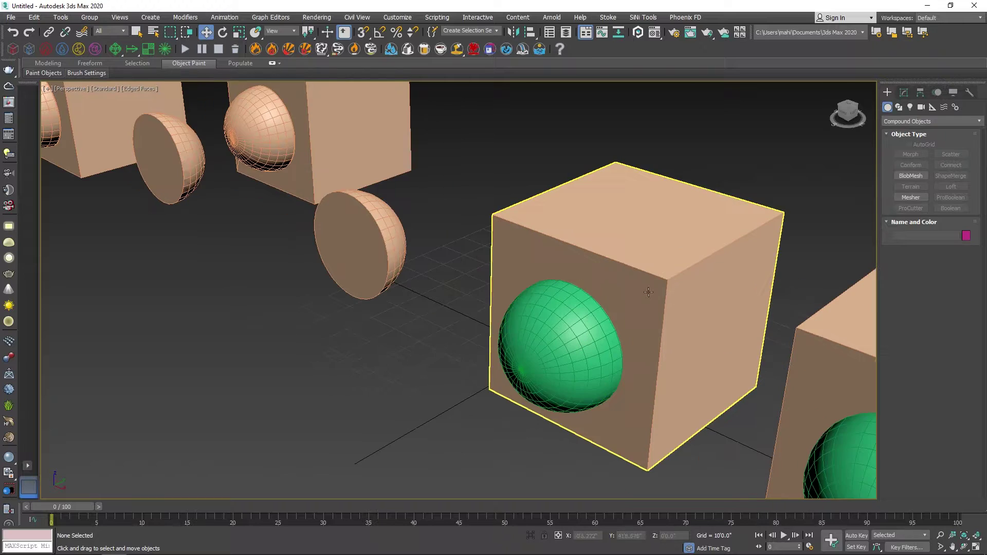
click(677, 273)
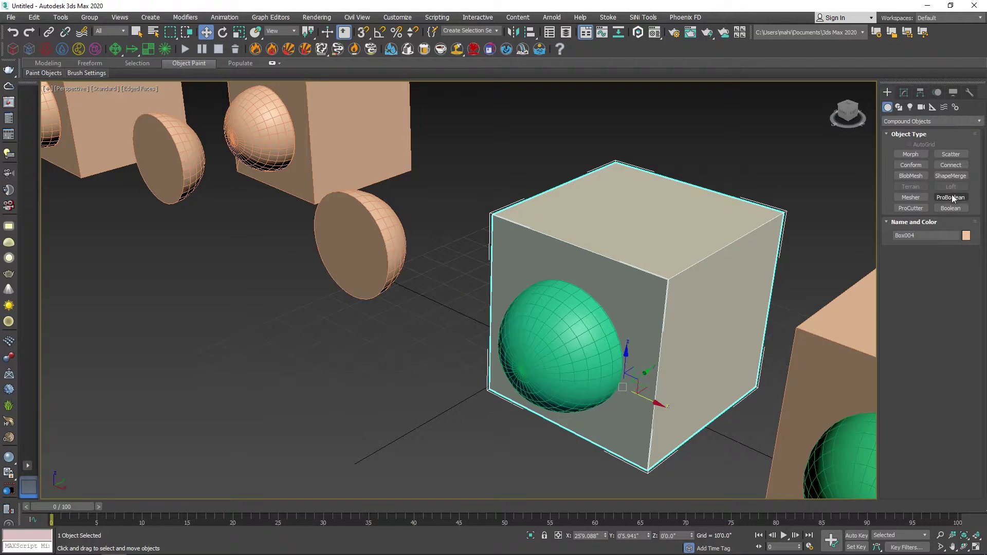
click(951, 208)
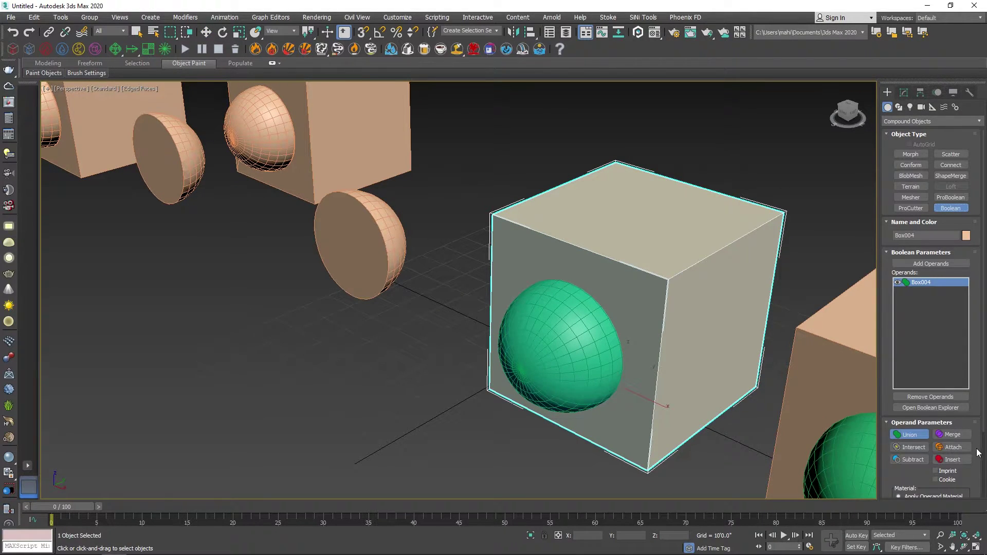
click(954, 449)
click(928, 252)
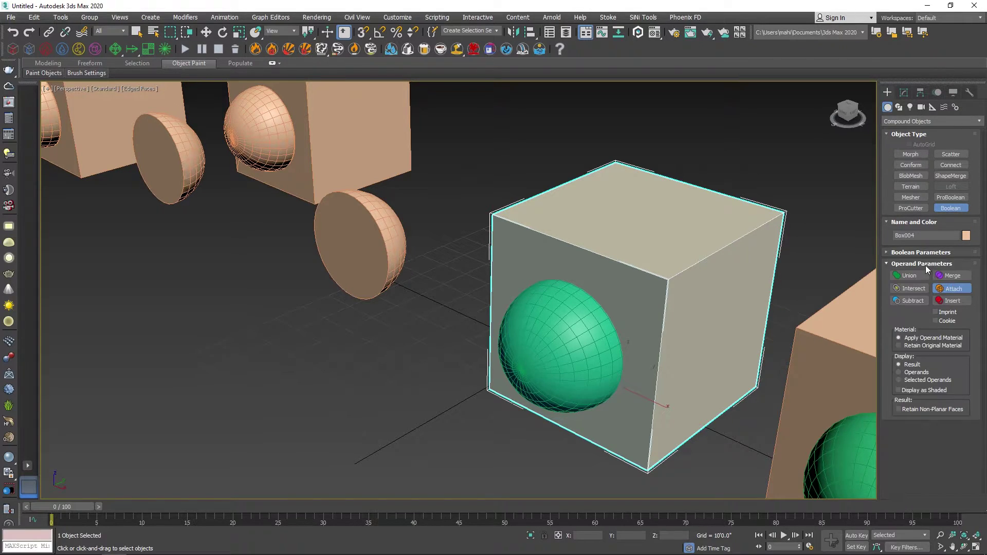
click(926, 252)
click(930, 264)
click(611, 362)
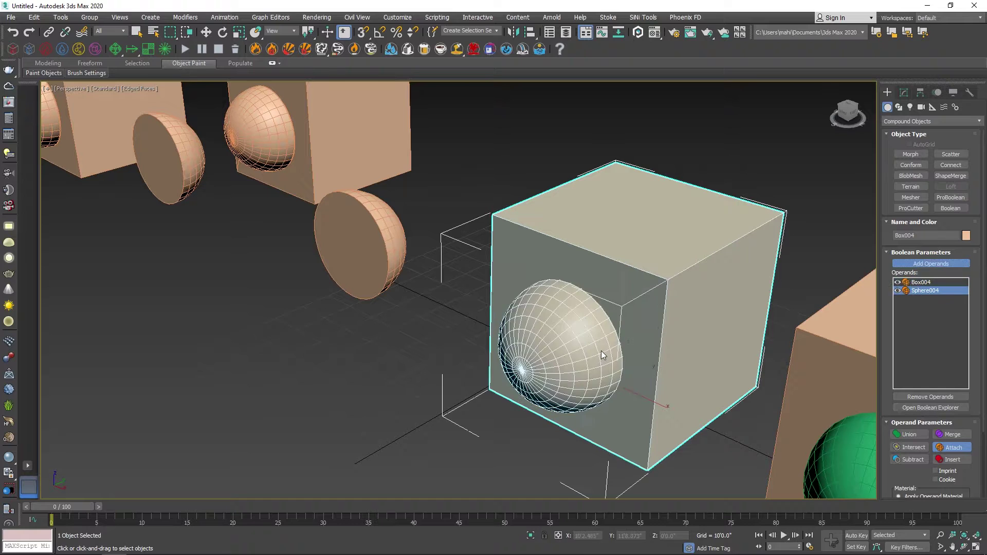
Move the combined Box004 along its Y axis toward the others
key(w)
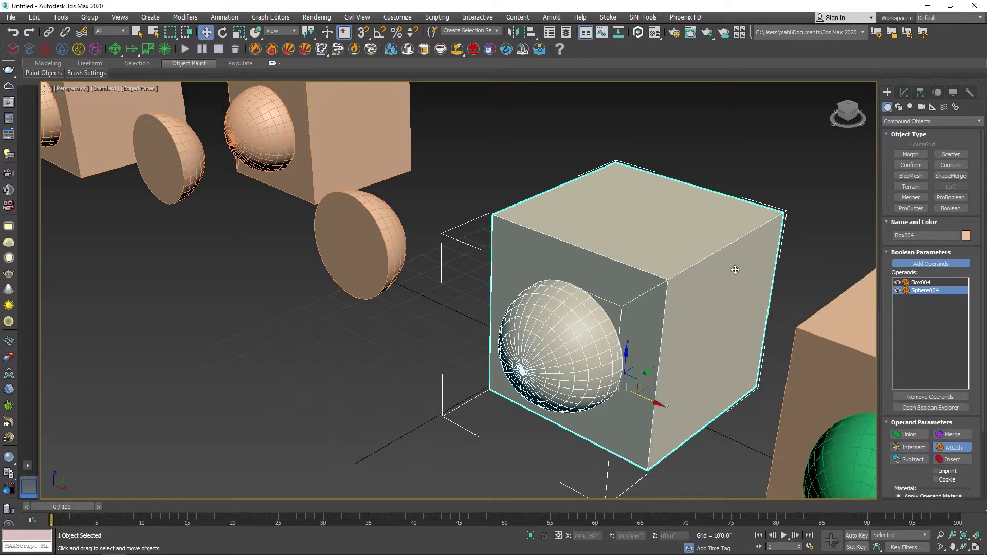
scroll(627, 329, down, 5)
drag(645, 349, 591, 337)
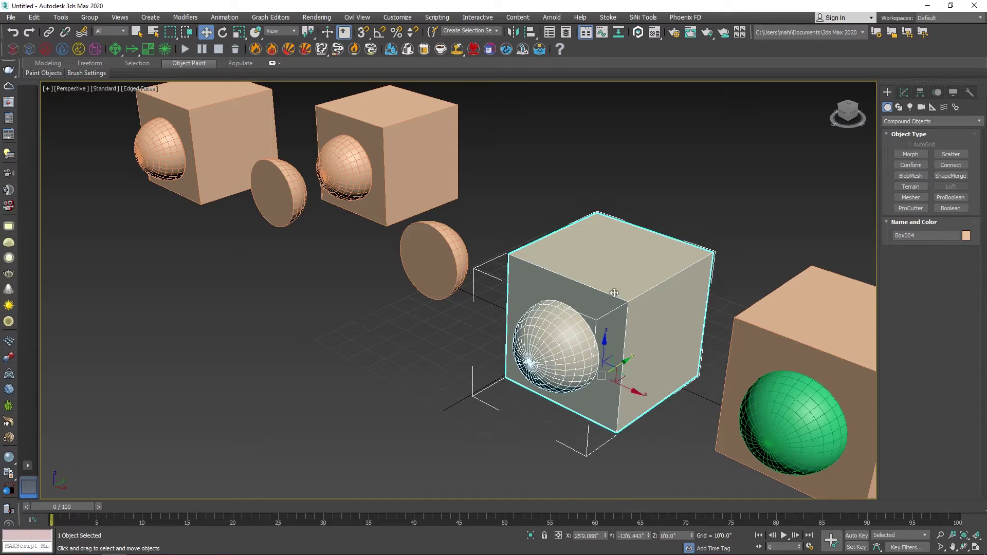
Convert Box004 to Editable Poly and pull its box and sphere elements apart in Element mode
right_click(615, 290)
mouse_move(694, 403)
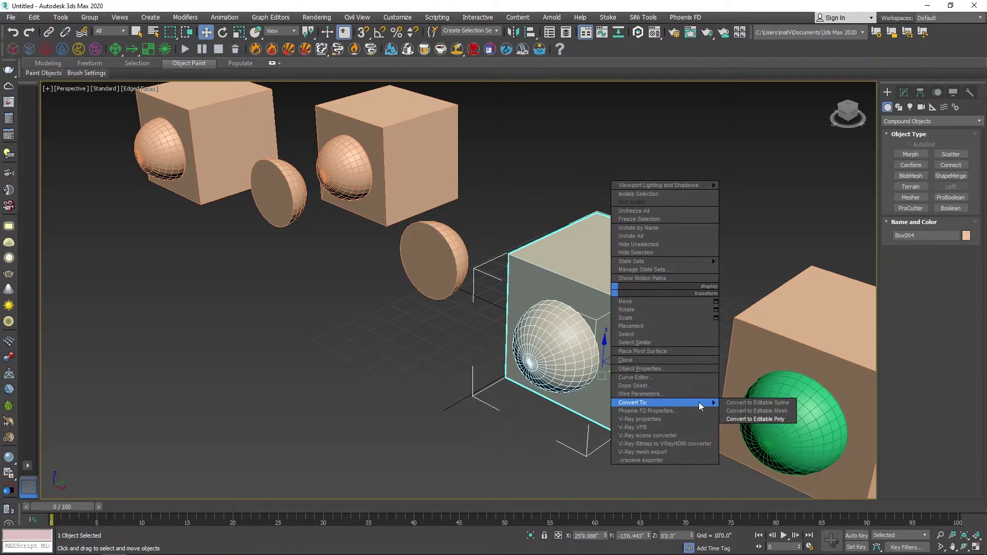
click(747, 417)
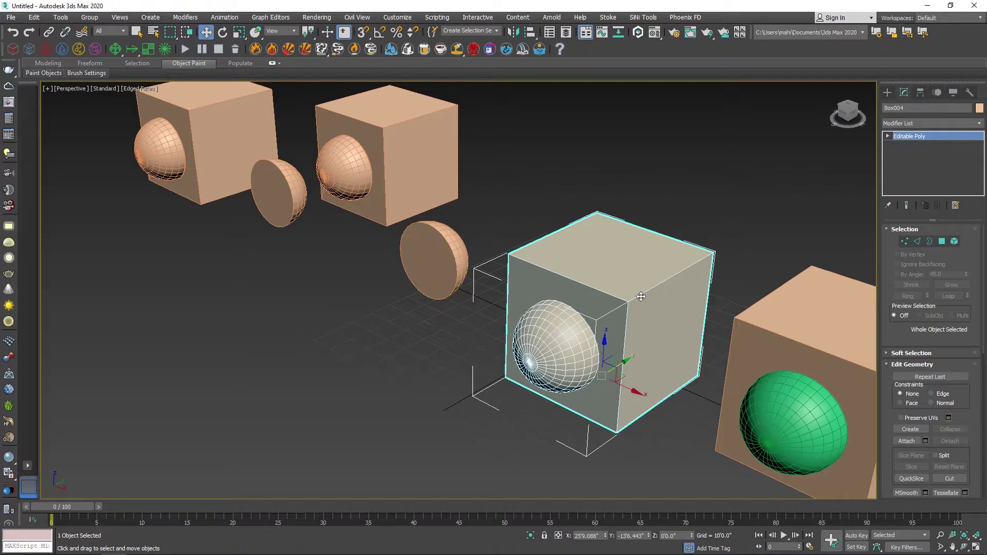
click(954, 241)
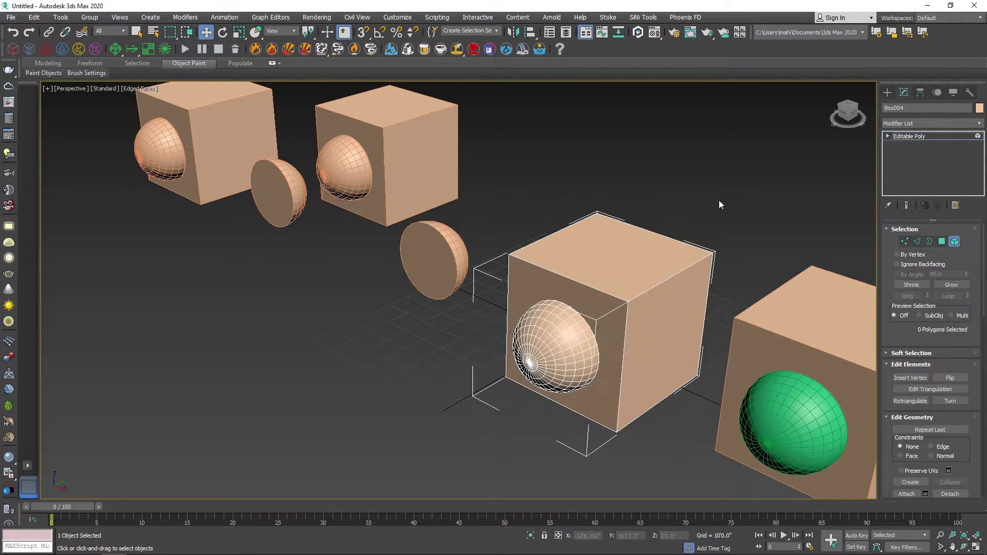
click(653, 278)
drag(630, 306, 688, 282)
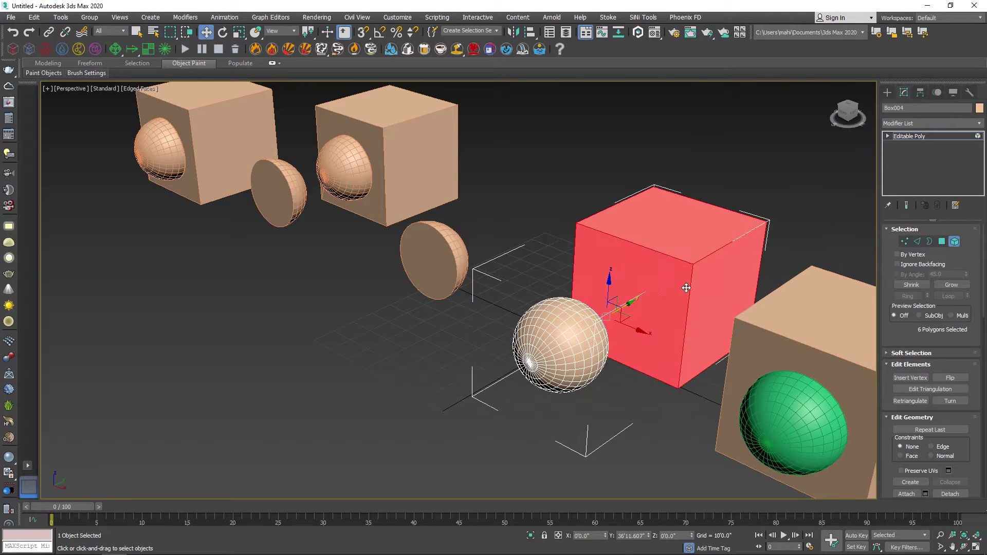
click(544, 345)
drag(590, 334, 576, 352)
Exit Element mode, deselect Box004 and select Box005
key(F3)
key(F3)
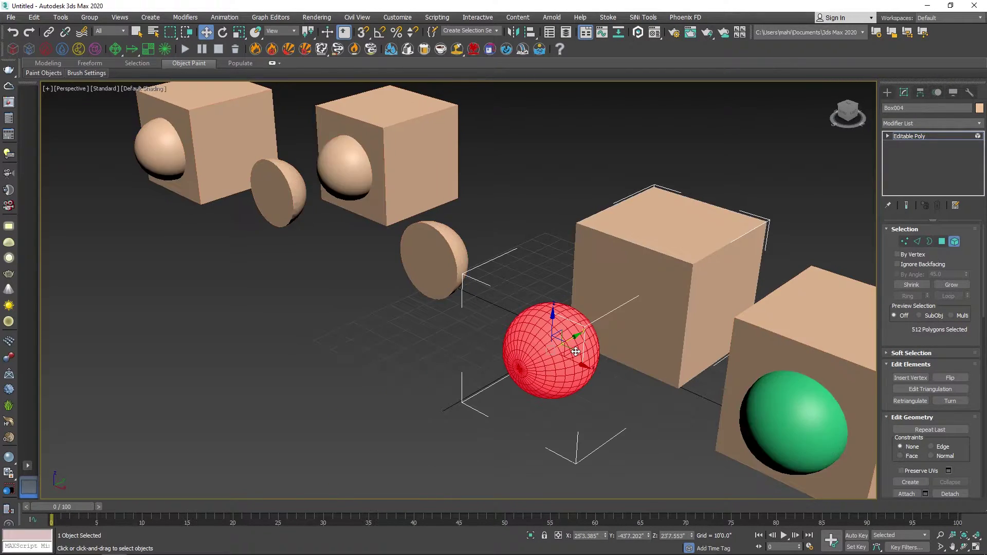
click(954, 241)
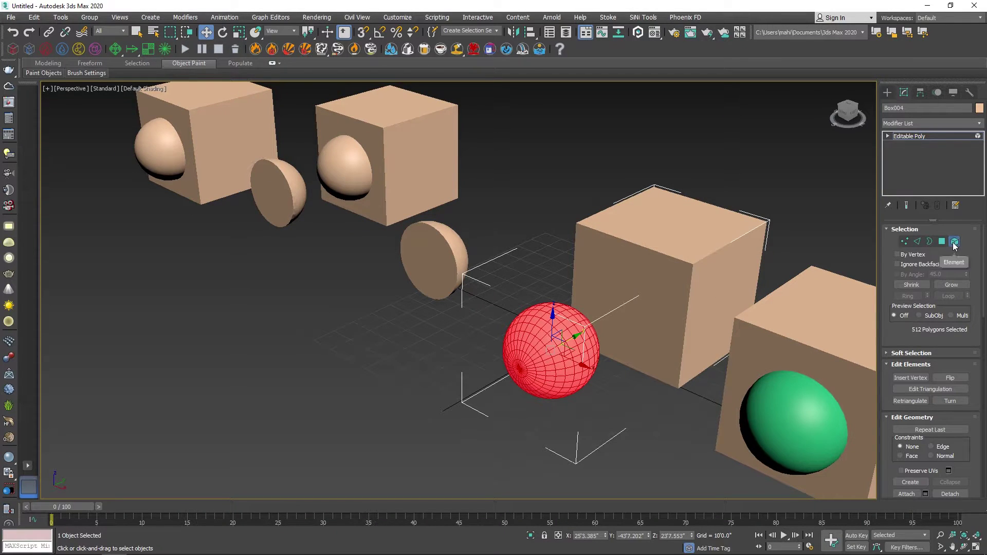
click(643, 449)
middle_drag(643, 448, 615, 282)
click(615, 283)
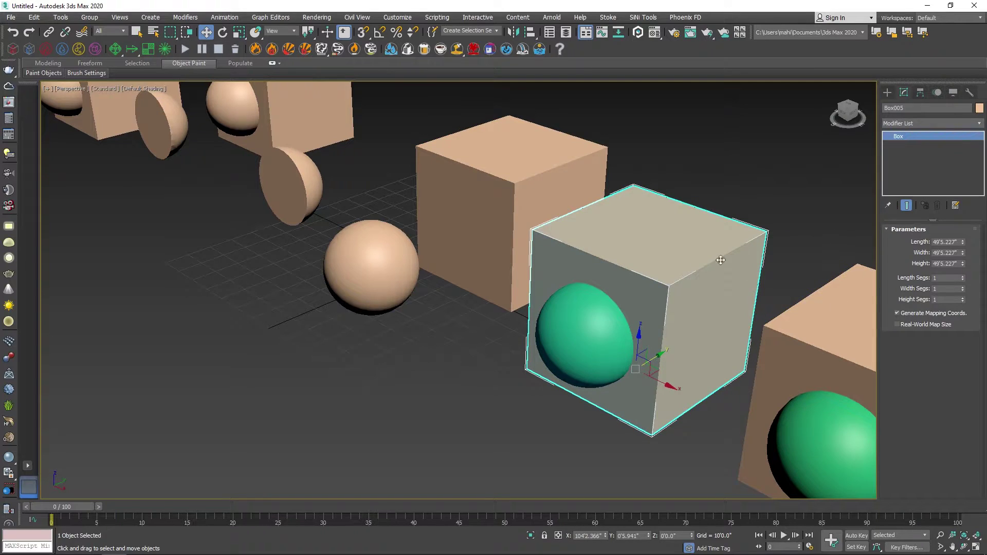
Subtract Sphere005 from Box005 with a Boolean, leaving a rounded hollow in its face
click(887, 92)
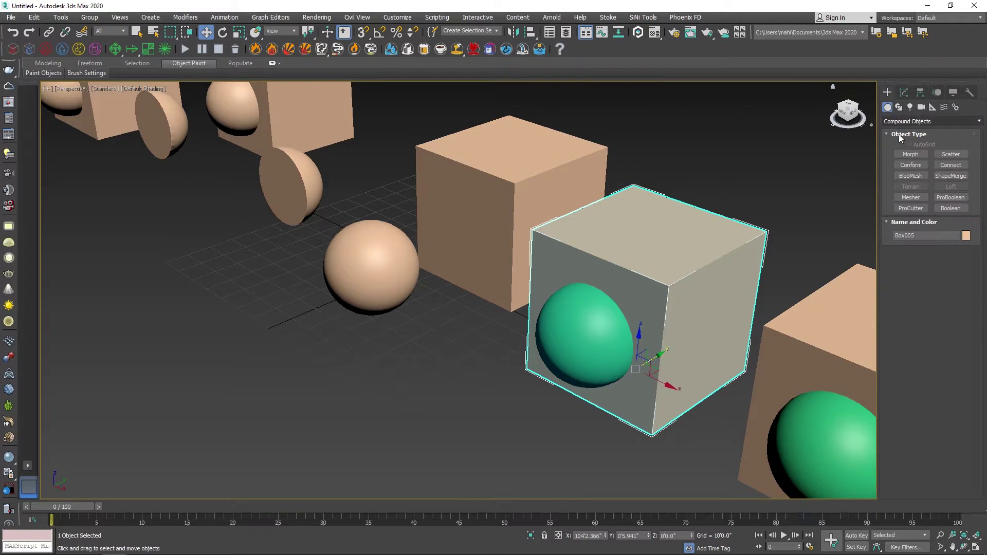
click(950, 207)
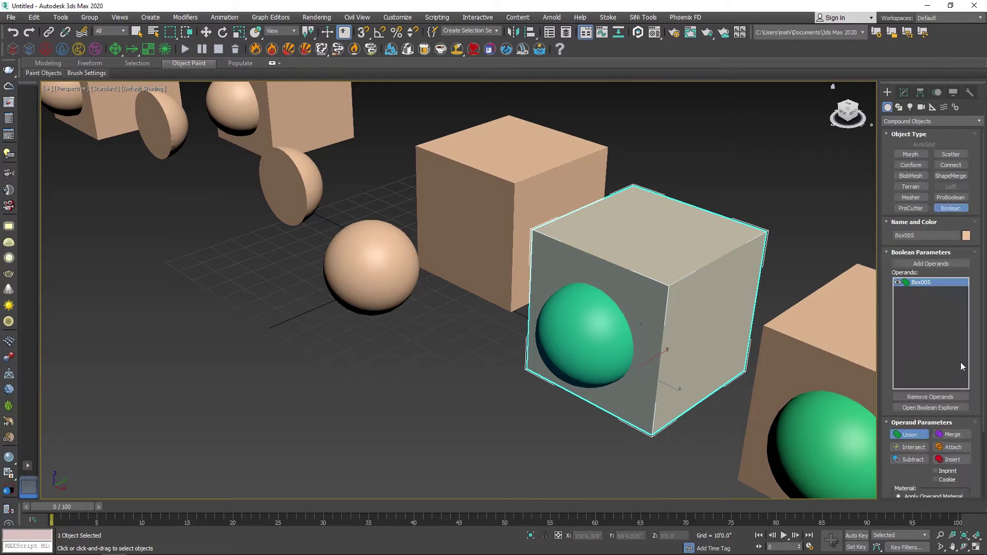
click(912, 459)
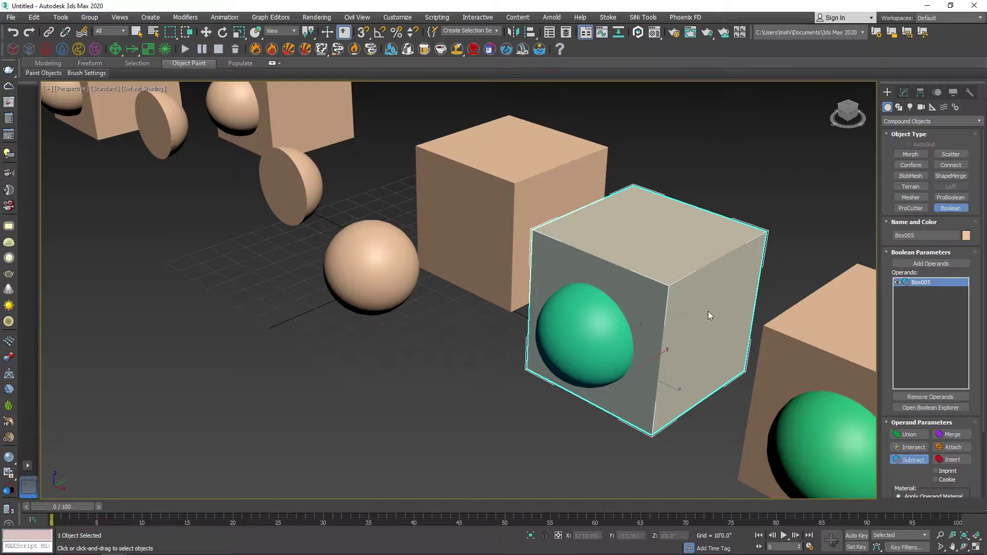
click(920, 264)
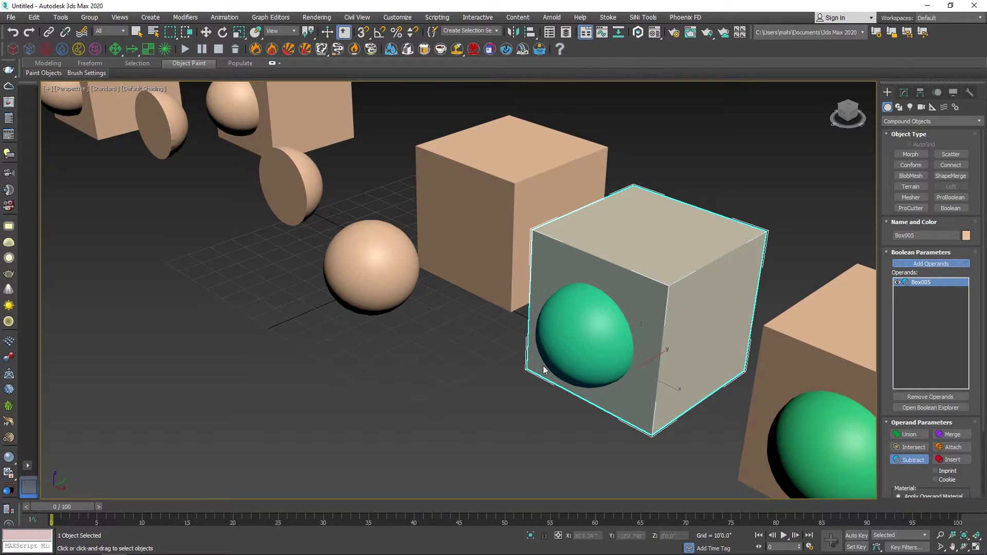
click(580, 331)
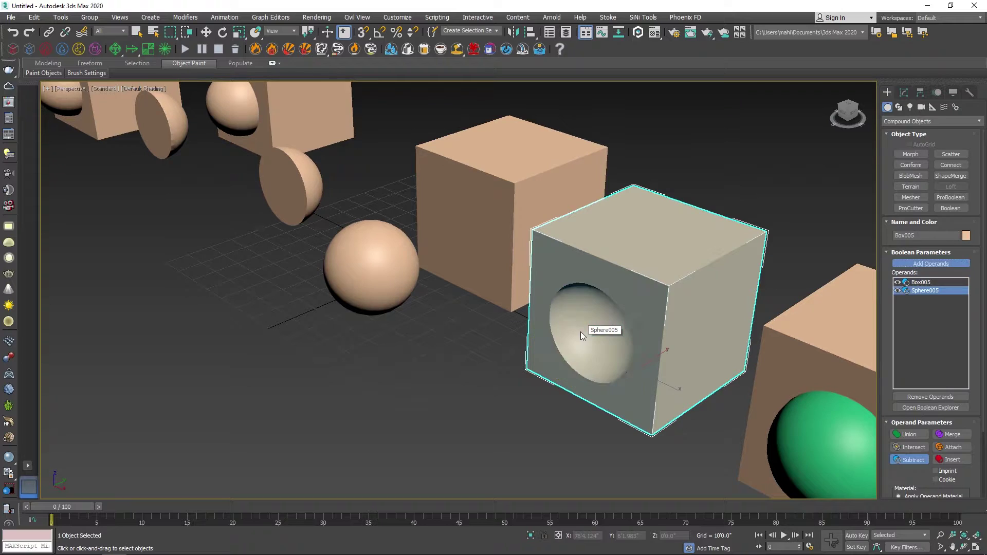
alt+middle_drag(690, 335, 591, 347)
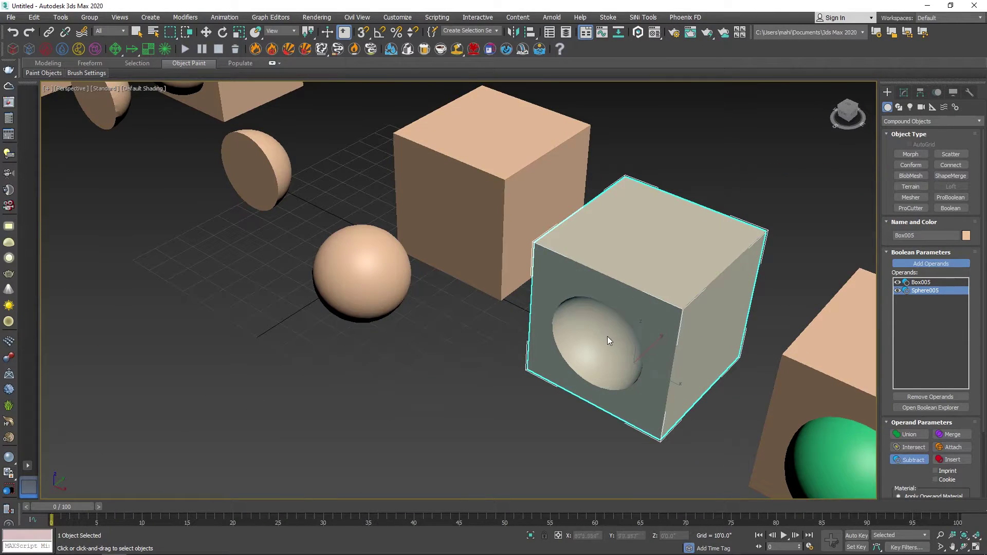
scroll(608, 339, down, 2)
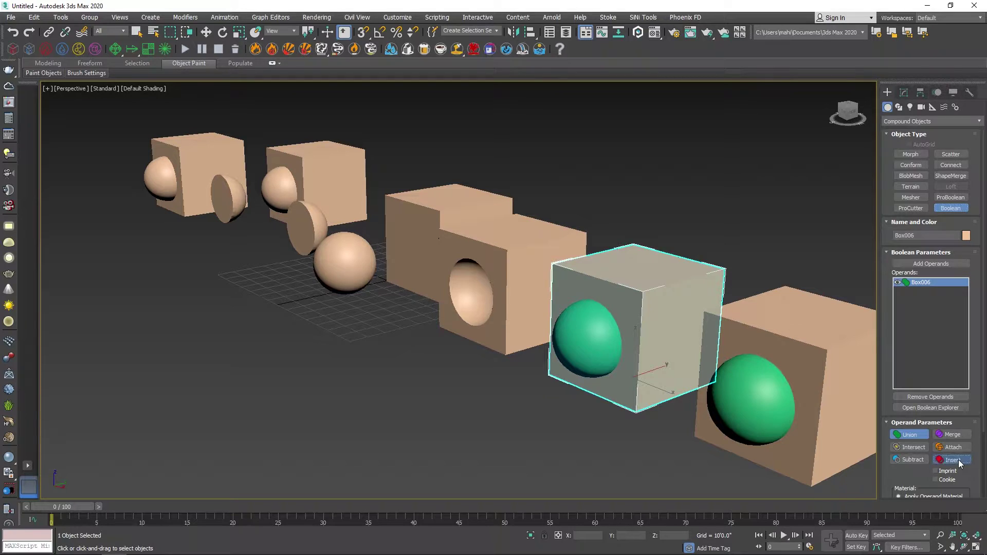
Add Sphere006 to Box006's Boolean as an Insert operand and move the result forward
click(958, 459)
click(931, 263)
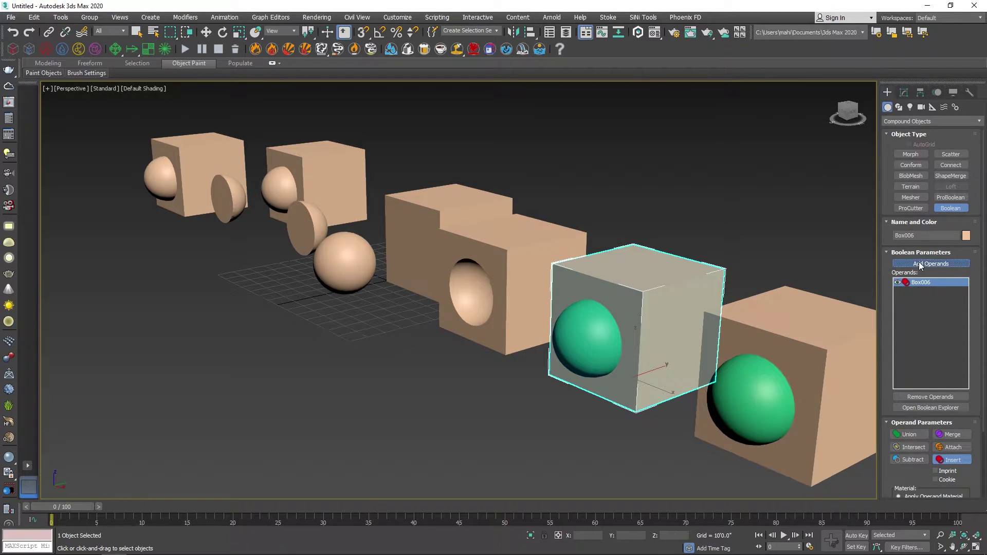
click(590, 340)
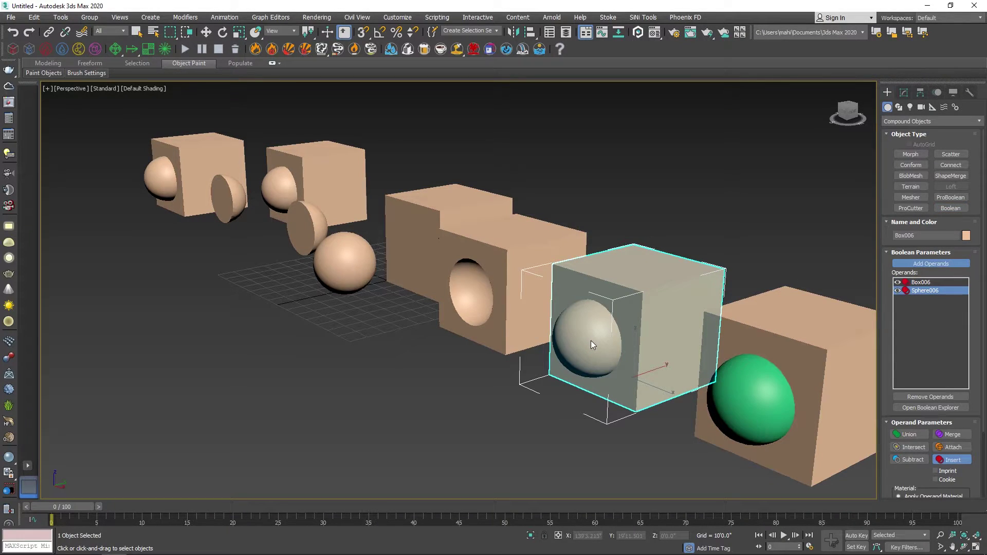
key(F3)
key(F3)
key(F3)
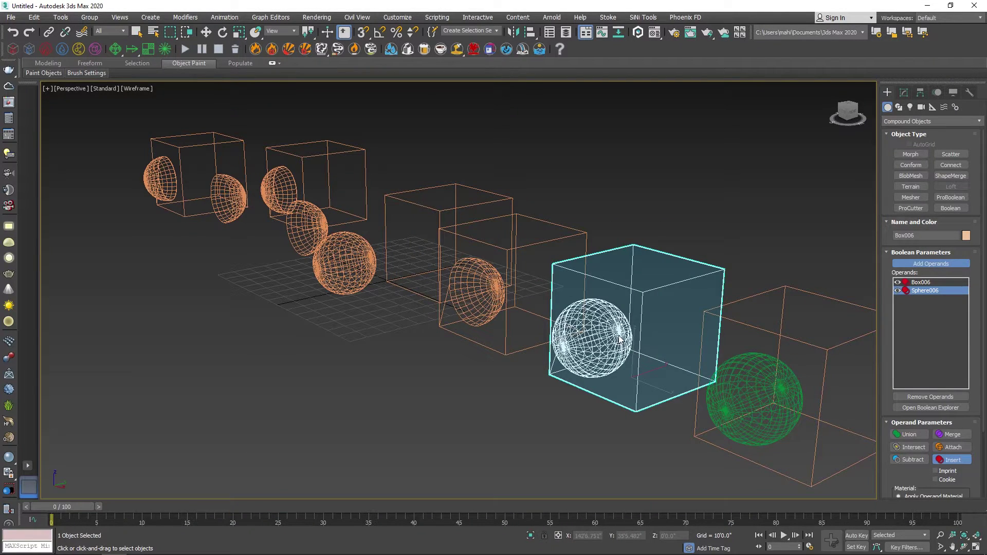
key(F3)
key(w)
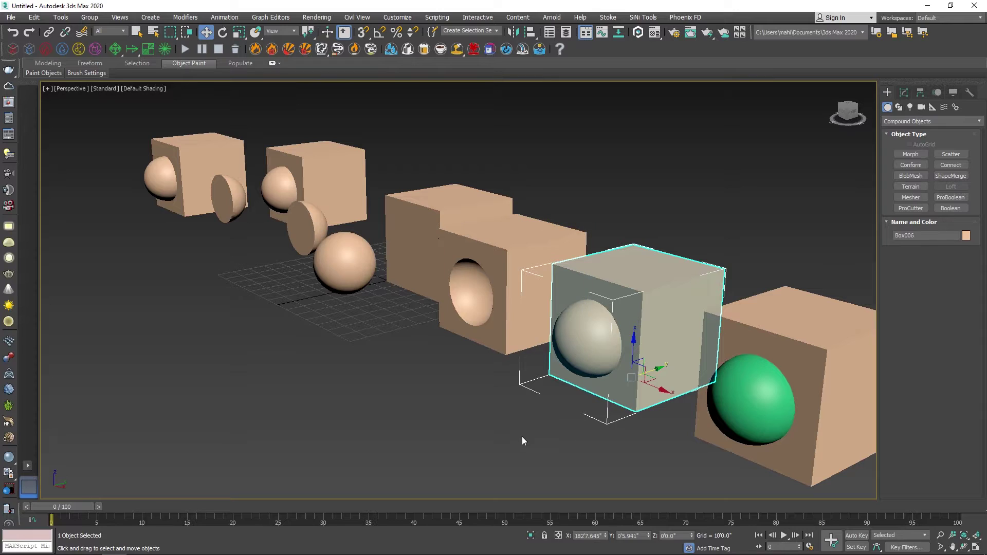
drag(656, 369, 553, 394)
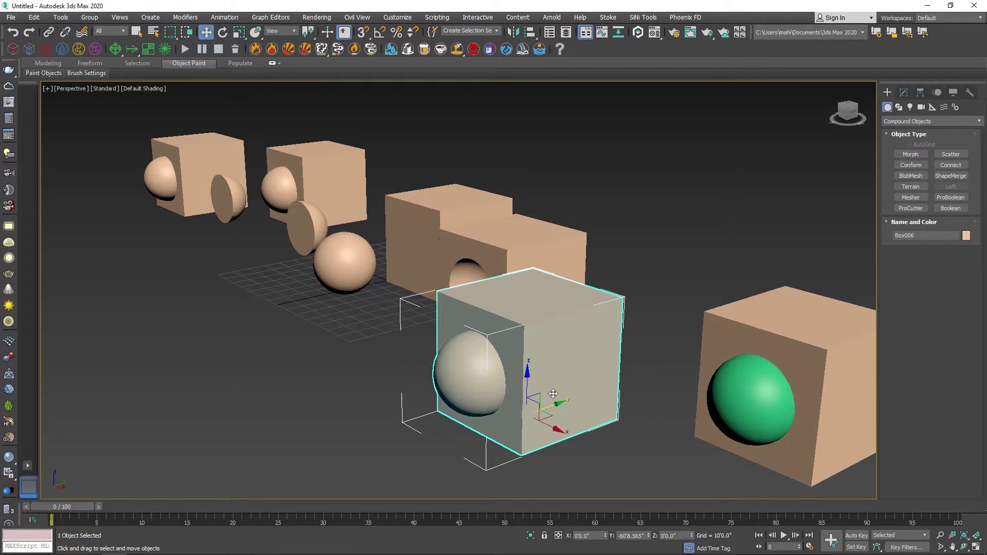
Convert Box006 to Editable Poly, shift its cube element right, then deselect everything
right_click(507, 334)
mouse_move(596, 446)
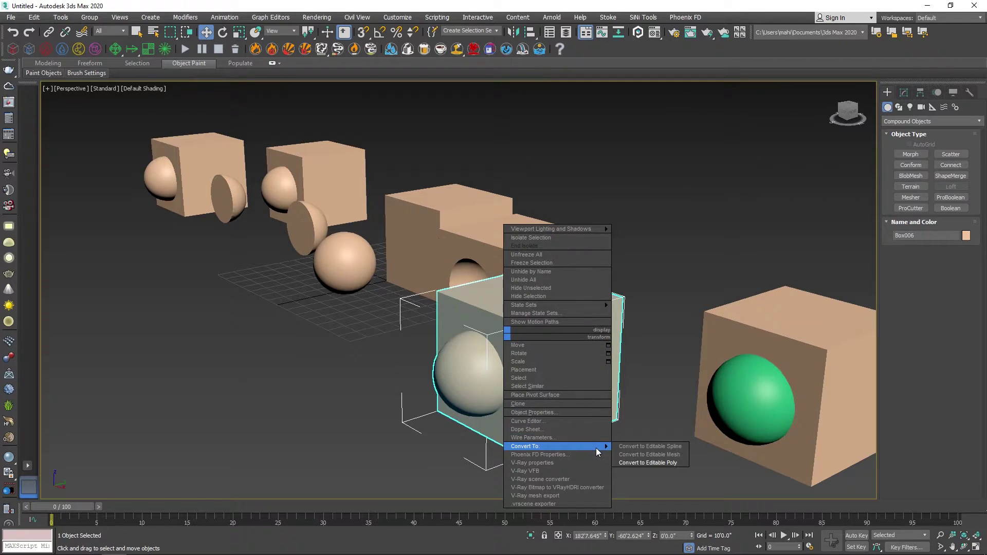
click(641, 463)
click(954, 242)
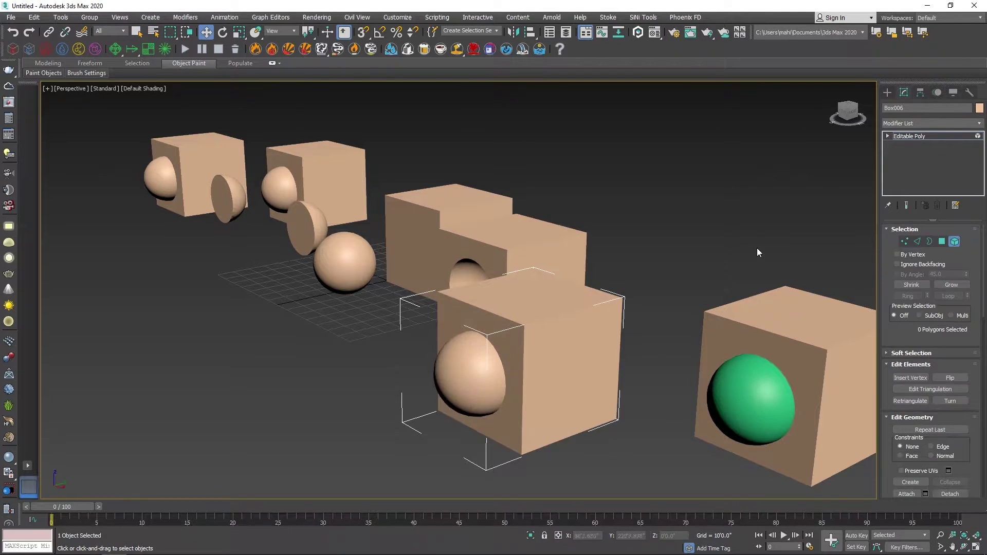
click(558, 348)
drag(557, 348, 607, 341)
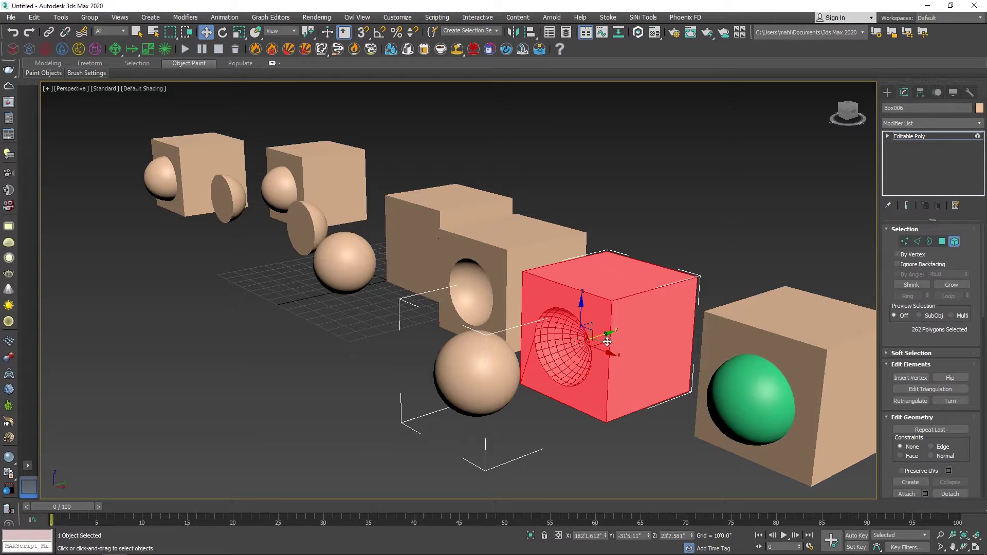
click(954, 242)
click(717, 288)
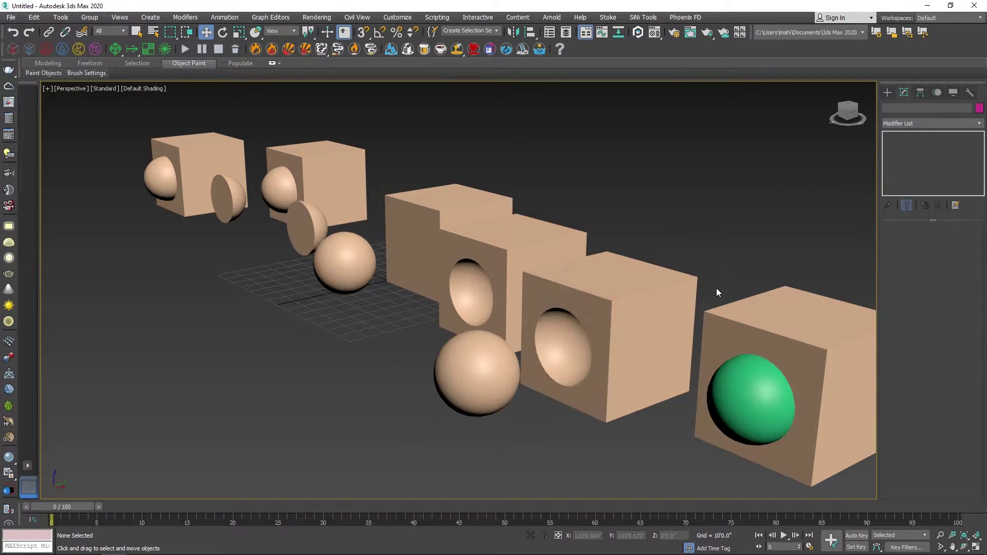
alt+middle_drag(717, 288, 717, 292)
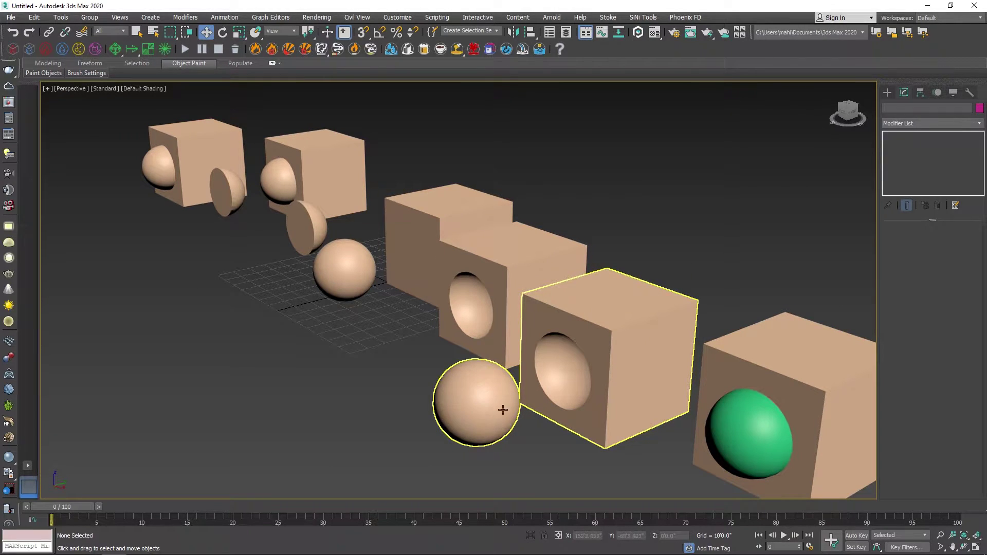
Start a Boolean on Box007, turn off see-through display, and move it away from the sphere
click(481, 410)
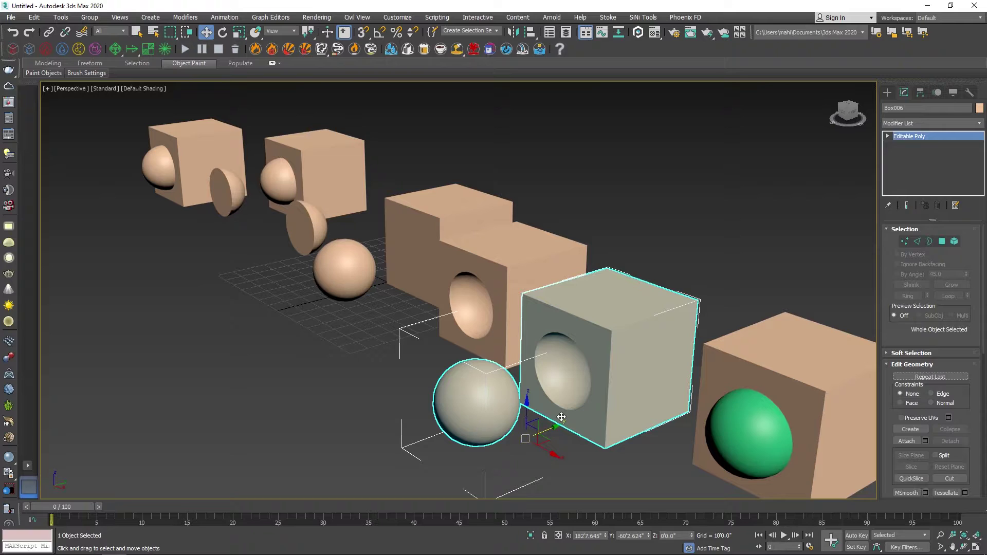
click(887, 93)
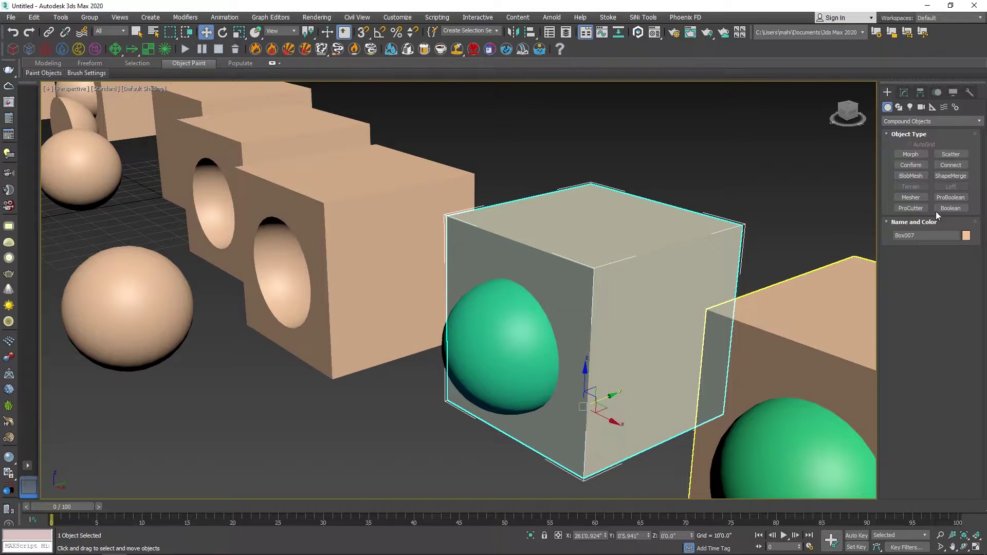
click(950, 208)
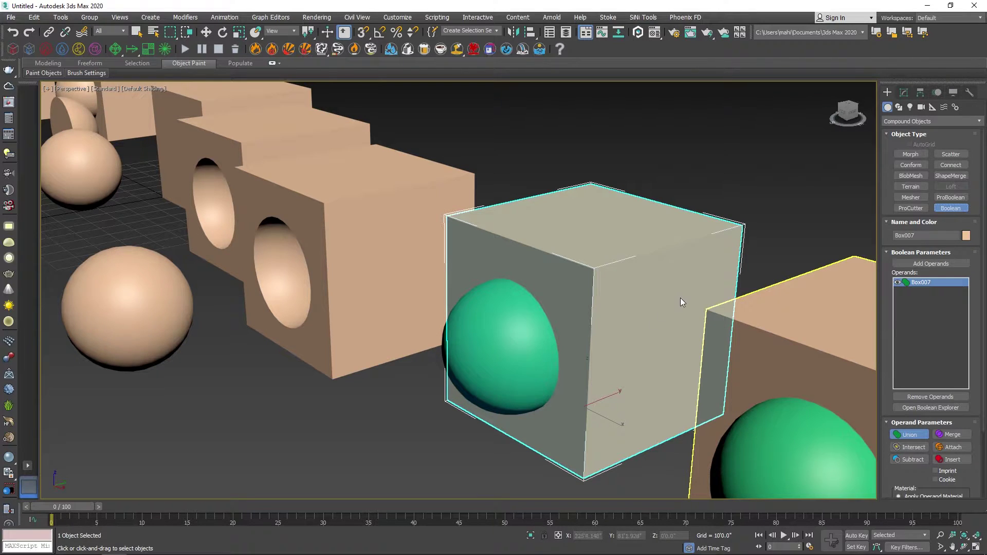
key(alt+x)
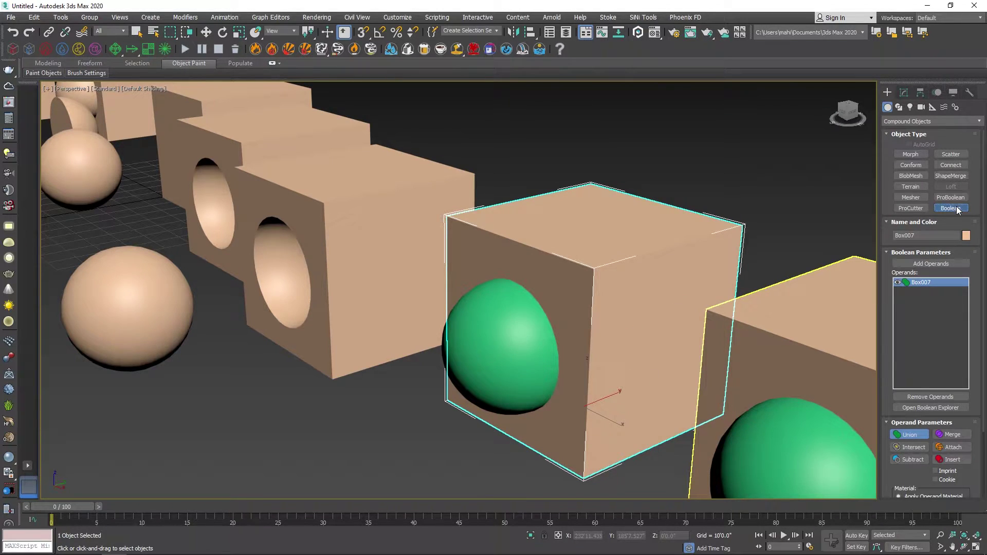
key(w)
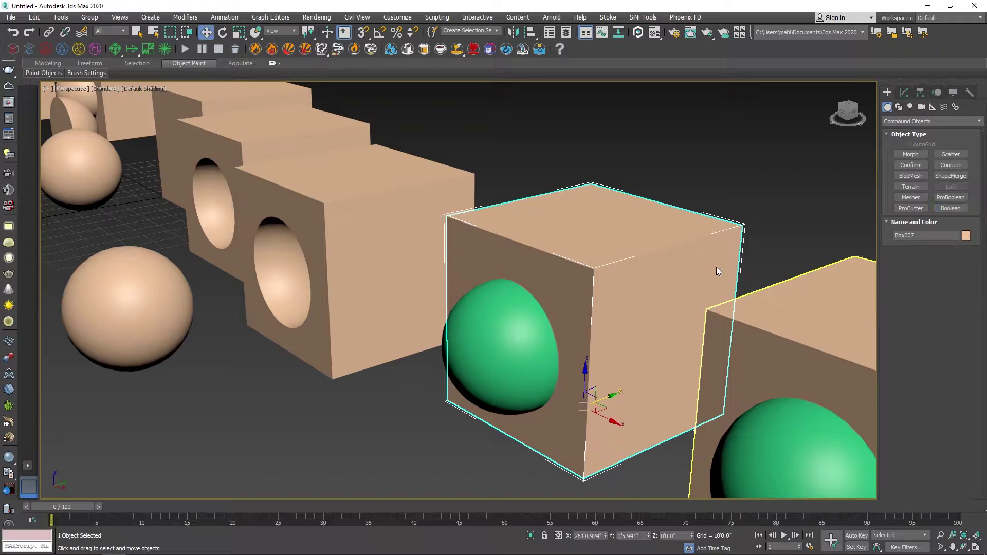
drag(616, 392, 713, 352)
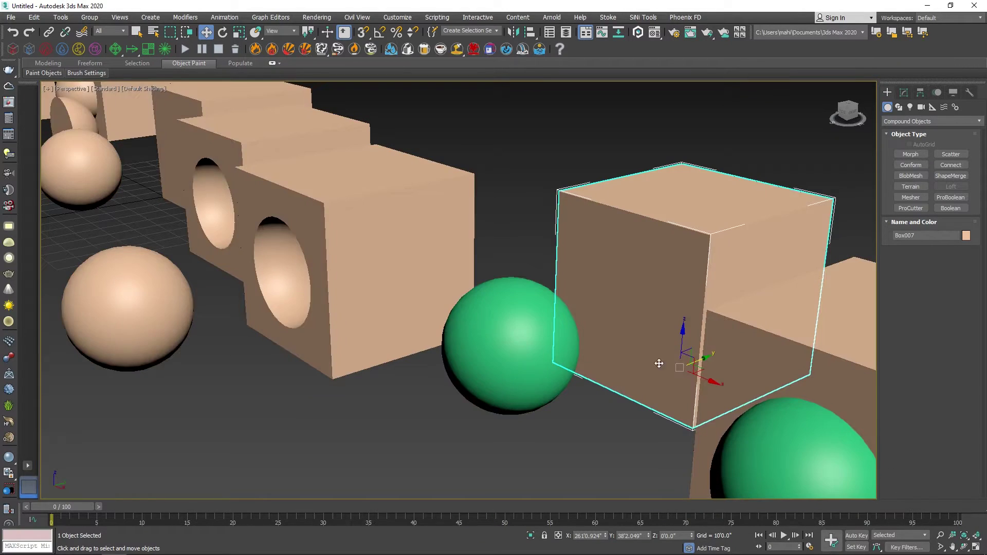
Add Sphere007 to Box007's Boolean as an Imprint operand
click(502, 359)
key(F3)
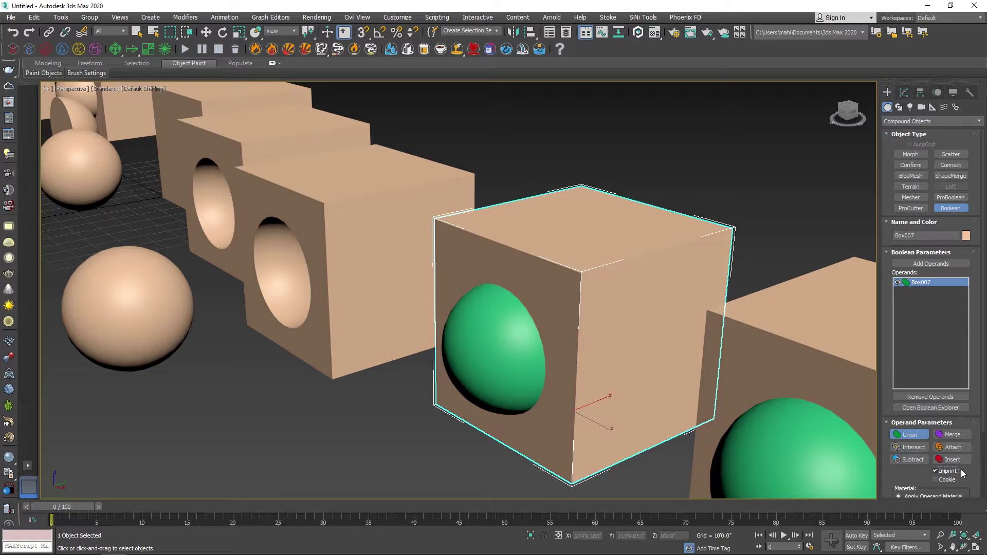
click(931, 264)
click(489, 365)
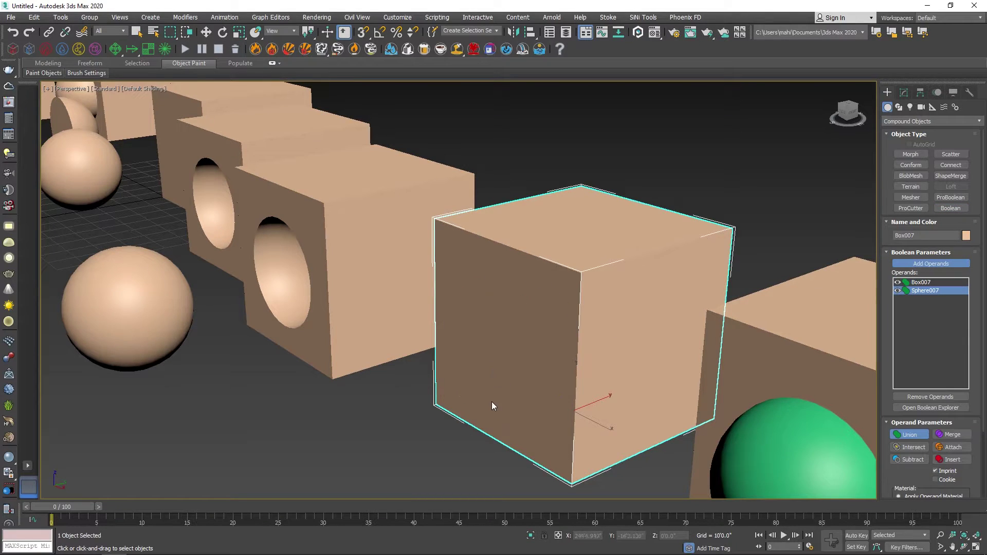
key(F3)
key(F4)
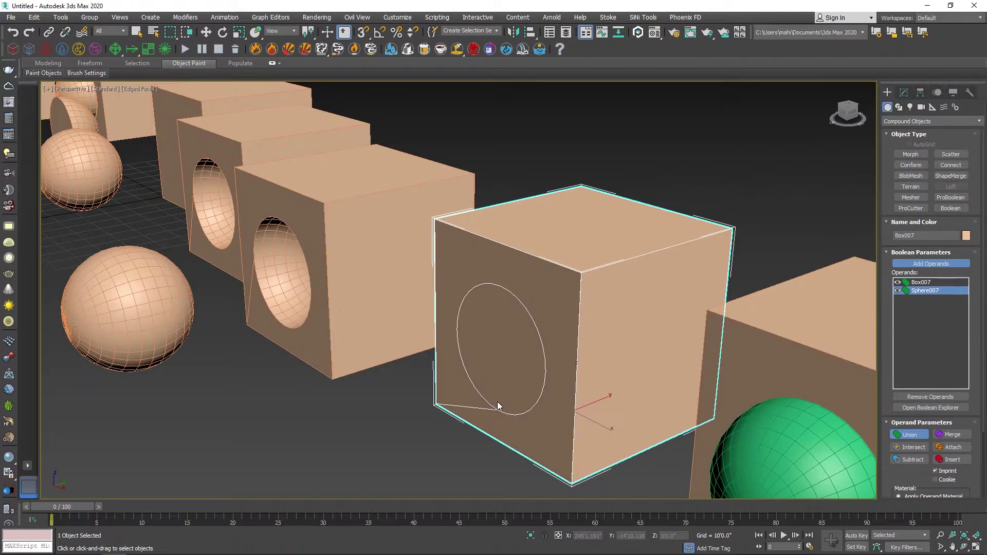
alt+middle_drag(678, 280, 596, 279)
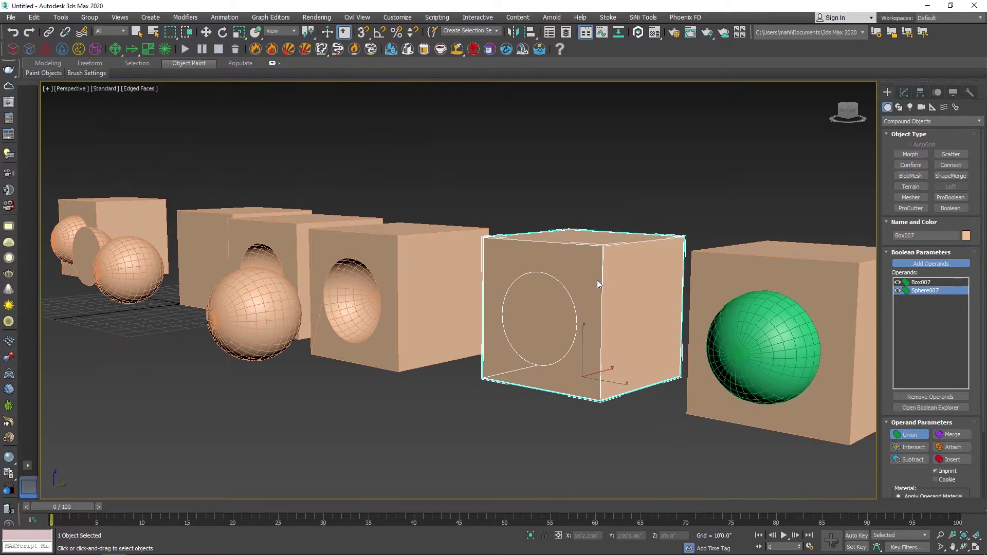
key(F3)
key(F3)
Convert Box007 to Editable Poly and select its imprinted, front, side and top polygons
key(w)
right_click(597, 256)
mouse_move(643, 368)
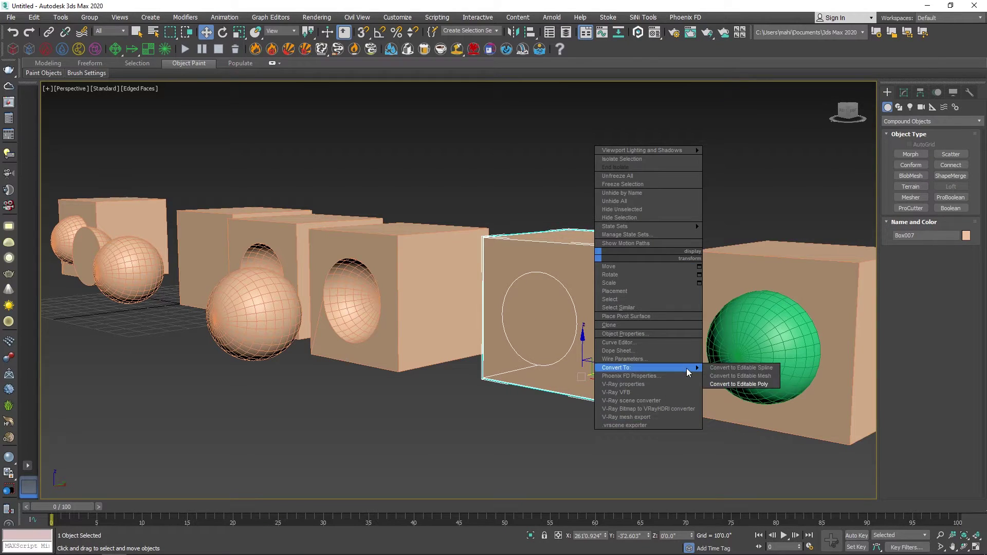
click(724, 375)
click(943, 242)
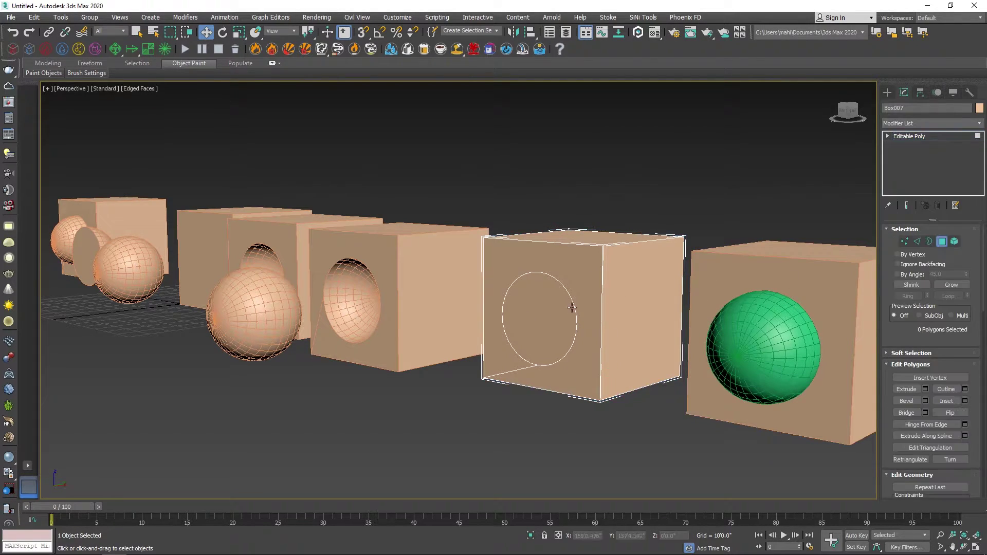
click(535, 308)
click(584, 273)
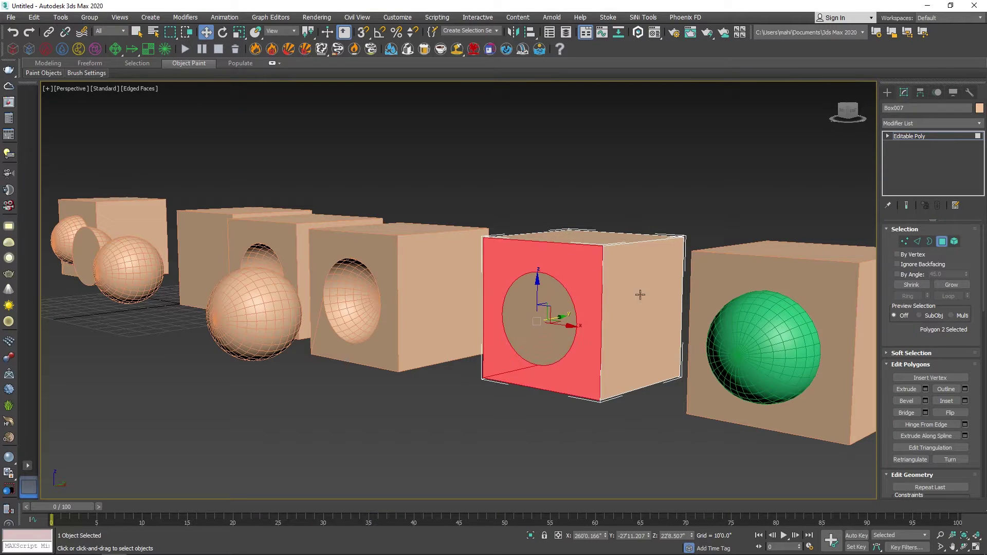
click(663, 301)
click(593, 242)
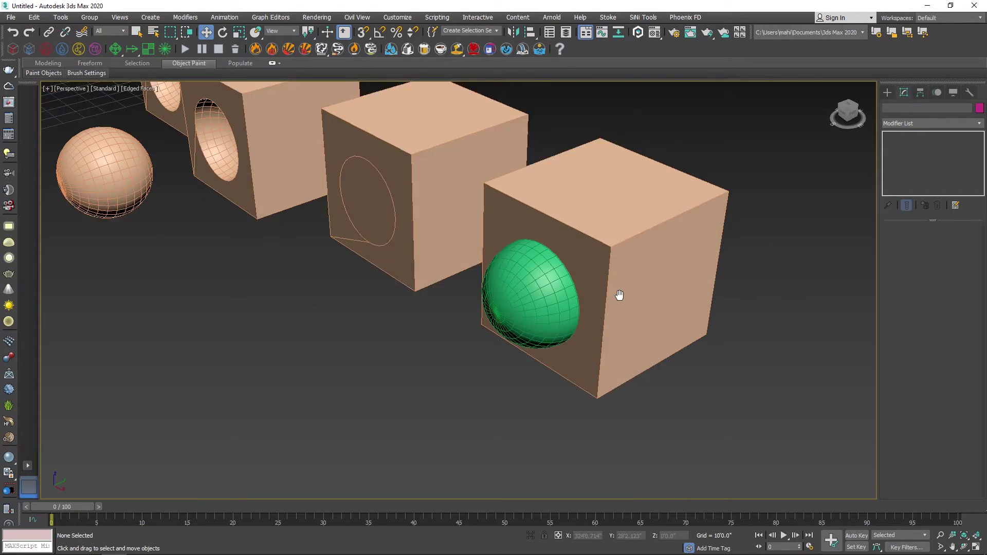
Select Box008 and move it up off its sphere
middle_drag(620, 295, 650, 253)
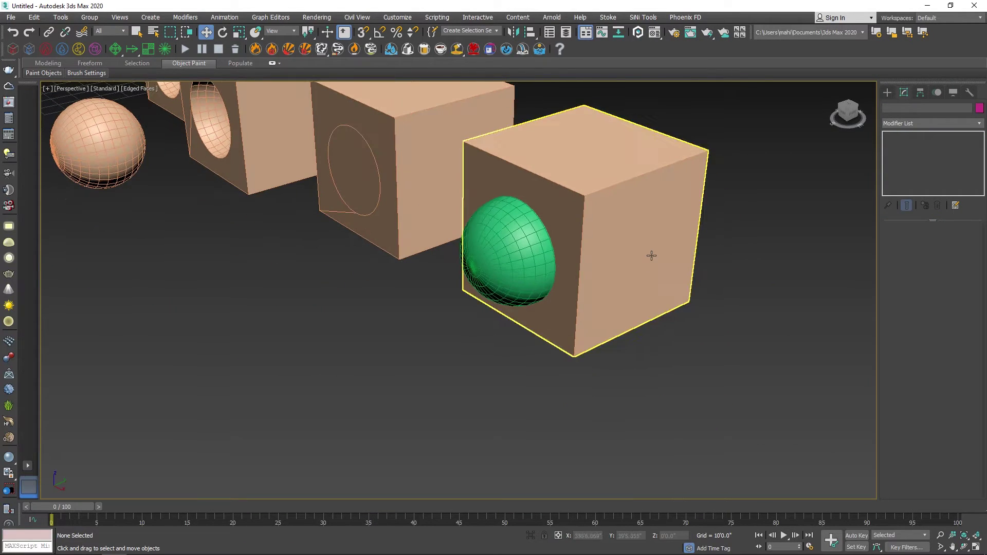
click(651, 255)
middle_drag(704, 282, 703, 368)
drag(638, 366, 694, 355)
Move Box008 back onto the sphere and cut the sphere out as a Cookie Boolean
key(F3)
key(F3)
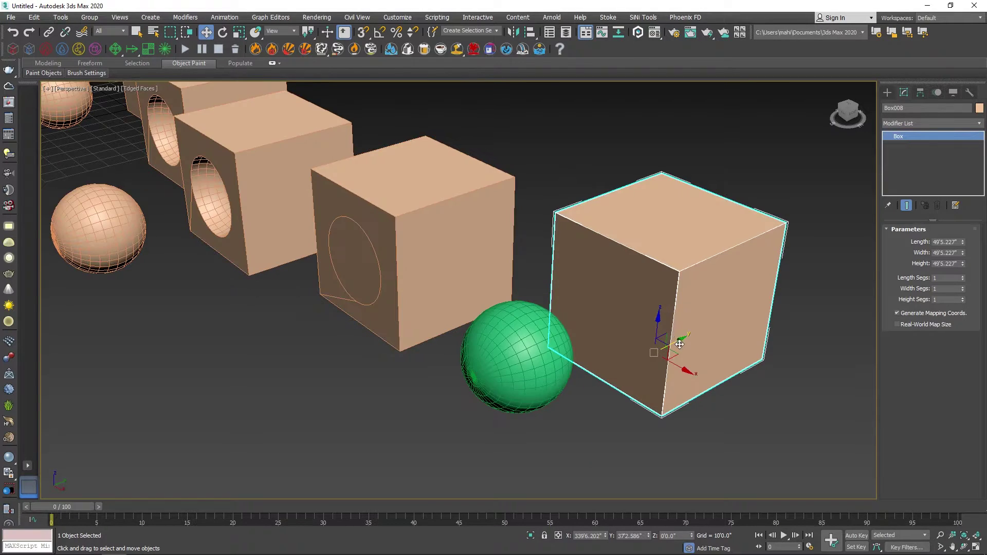
drag(596, 332, 532, 337)
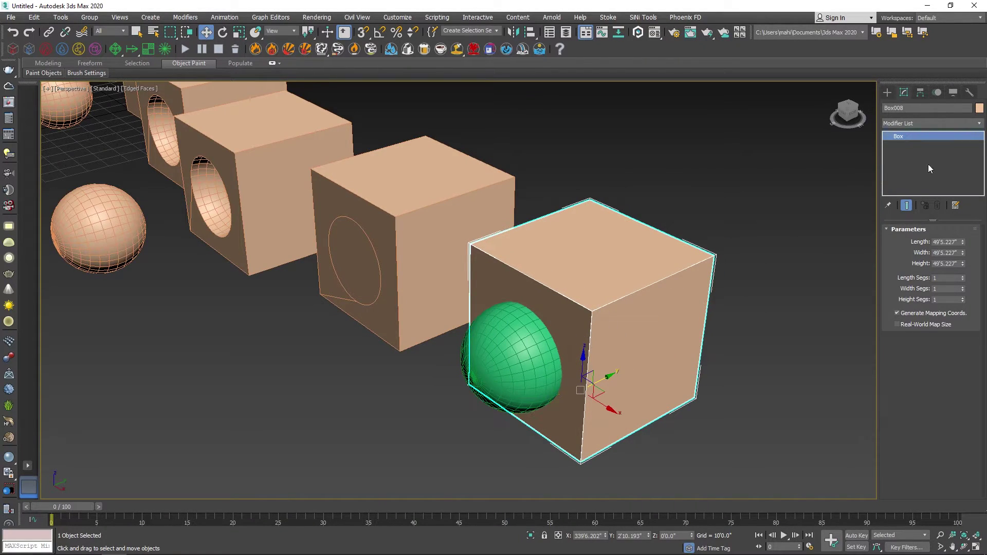
click(888, 92)
click(951, 208)
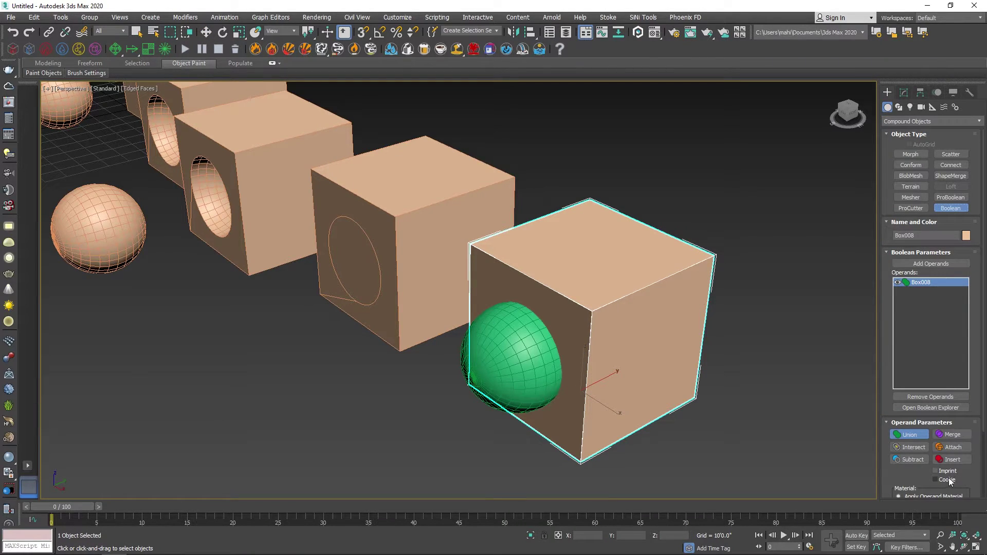
click(939, 265)
click(538, 354)
alt+middle_drag(656, 331, 511, 318)
alt+middle_drag(557, 373, 593, 343)
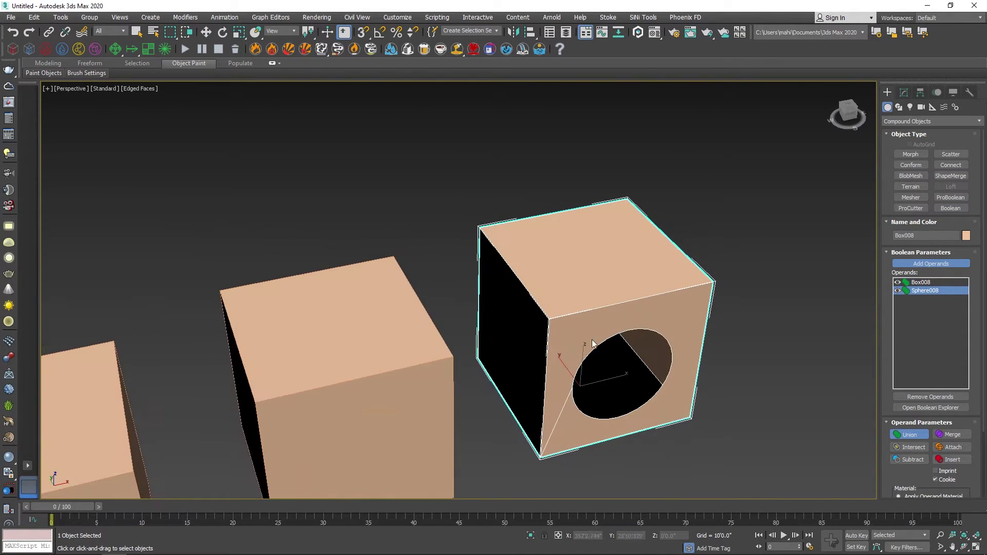
alt+middle_drag(673, 381, 617, 369)
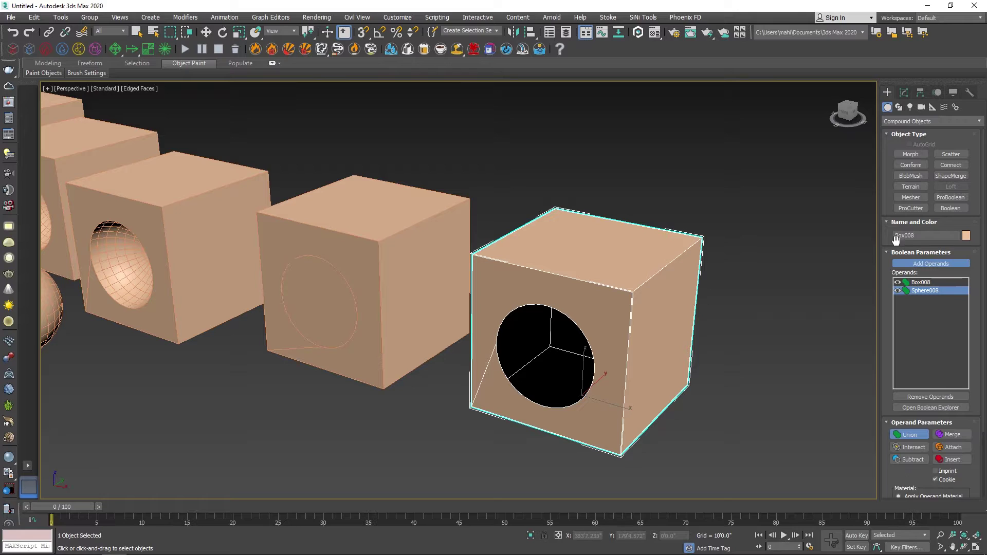
Convert the cut Box008 to an editable object from the quad menu
key(w)
right_click(642, 297)
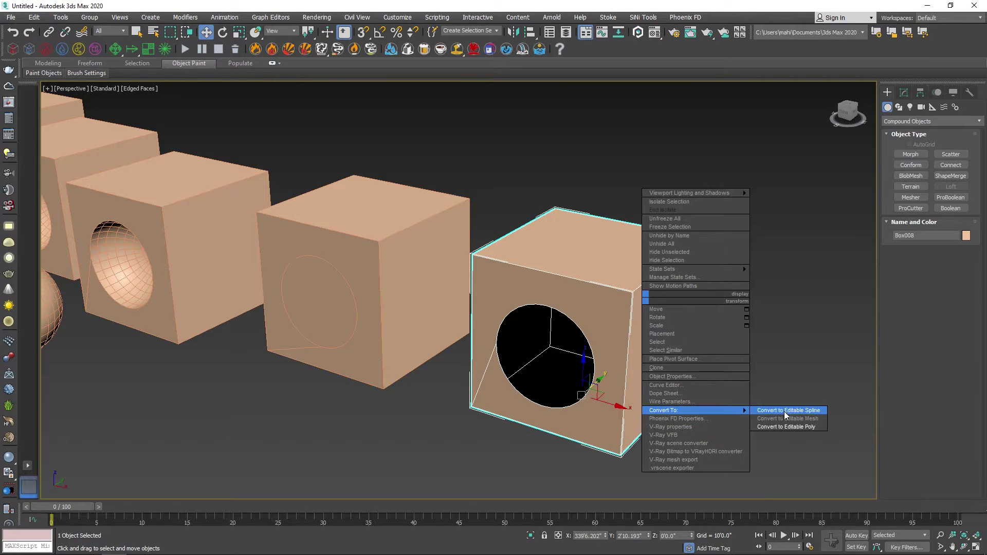
click(784, 427)
click(690, 395)
scroll(676, 396, down, 5)
alt+middle_drag(662, 401, 753, 434)
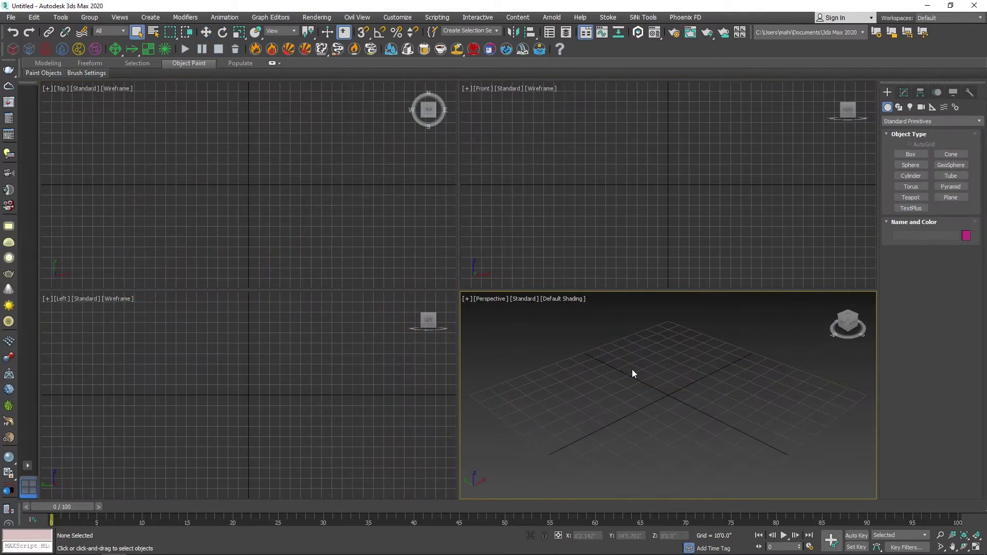
Draw a cube from the grid origin using the Cube creation method
click(911, 155)
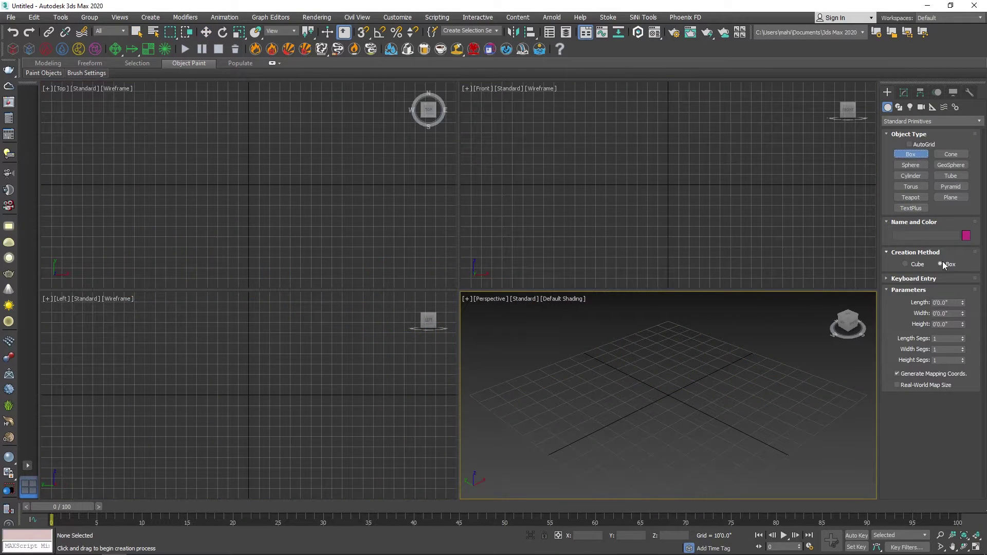
click(916, 264)
drag(670, 394, 737, 421)
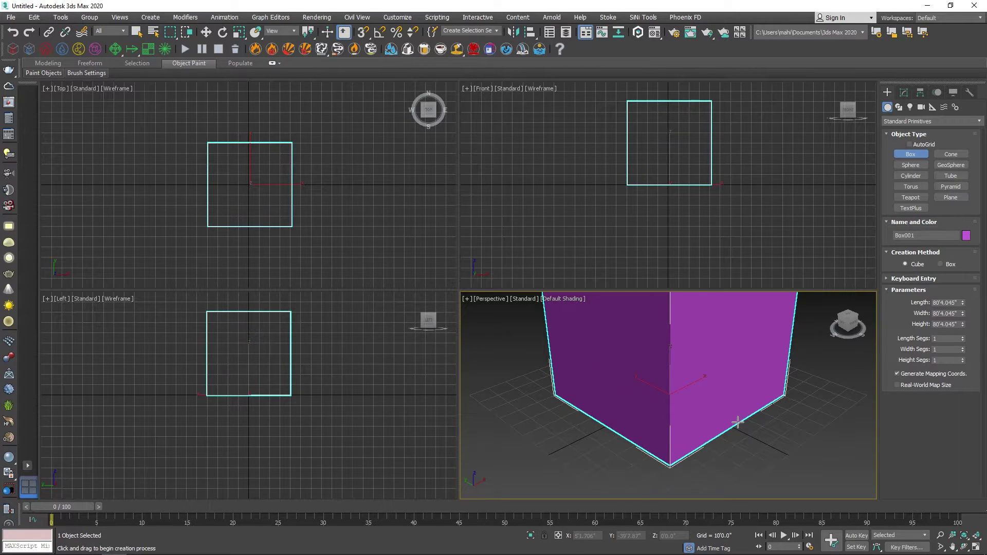
right_click(786, 410)
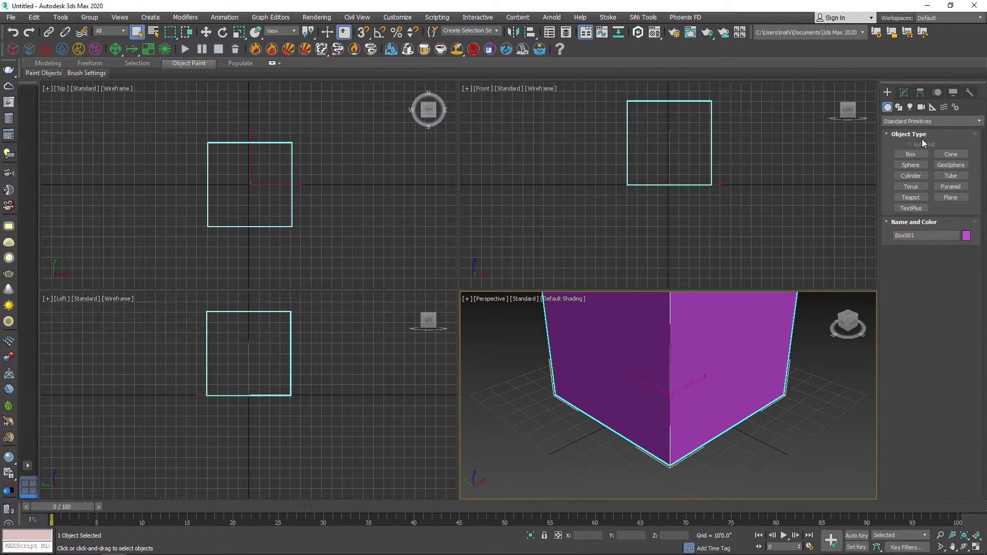
Create a sphere against the cube, raise it along Z, and Shift-drag a copy along X
click(912, 165)
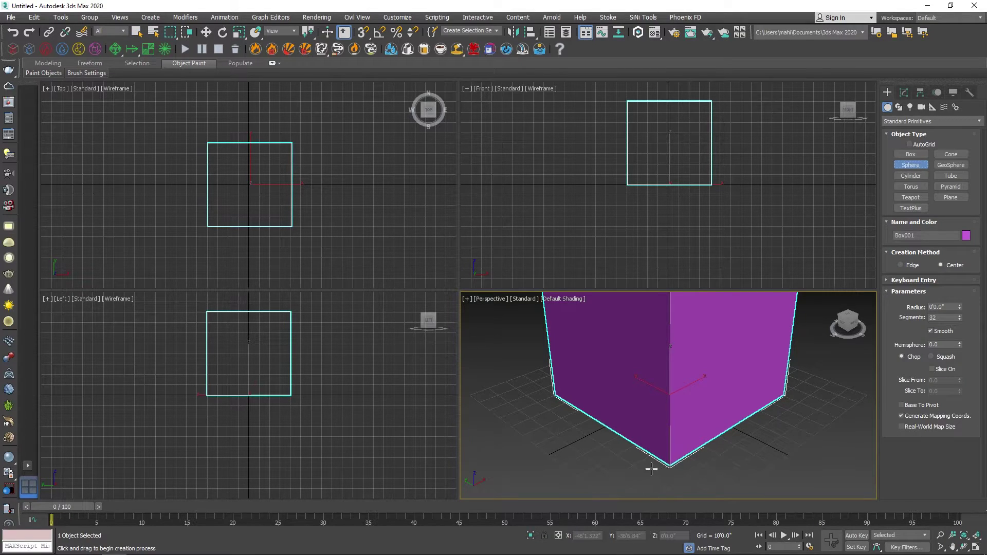
drag(651, 469, 709, 465)
key(w)
drag(655, 437, 702, 338)
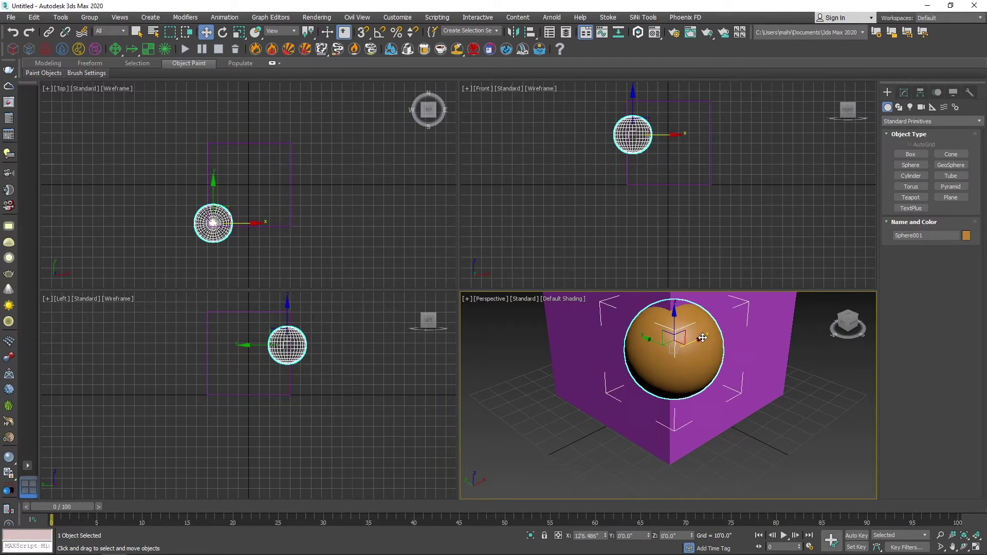
alt+middle_drag(773, 362, 621, 384)
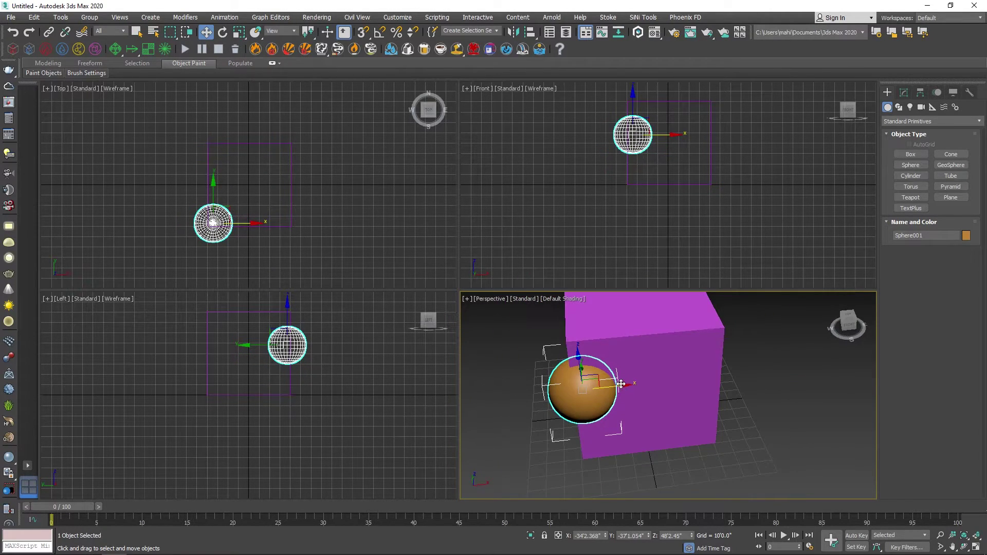
shift+drag(621, 384, 752, 373)
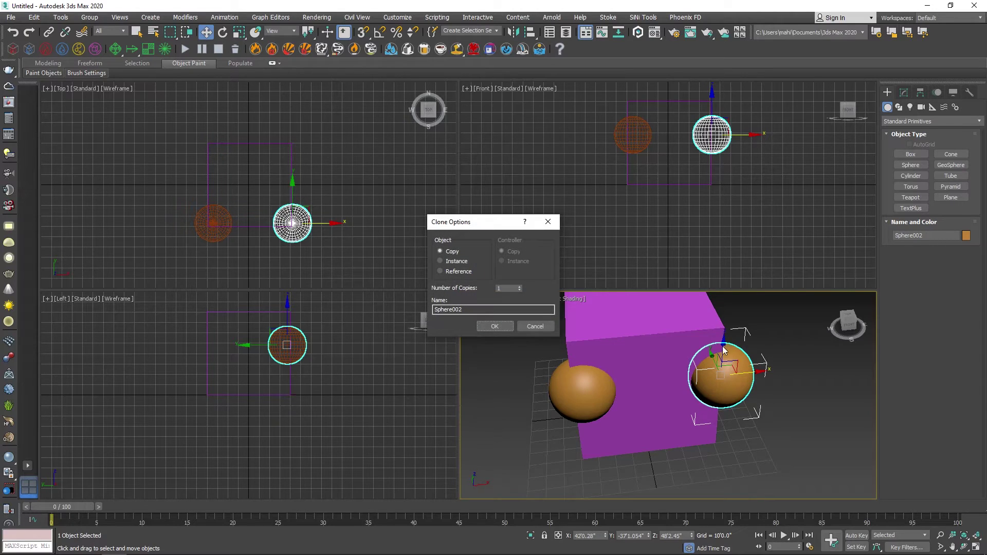
Confirm the sphere copy and draw a tall cylinder beside the cube
click(494, 326)
alt+middle_drag(786, 350, 555, 400)
click(910, 176)
drag(661, 400, 678, 420)
click(714, 363)
Maximize the Perspective view and select the box, both spheres and the cylinder
key(w)
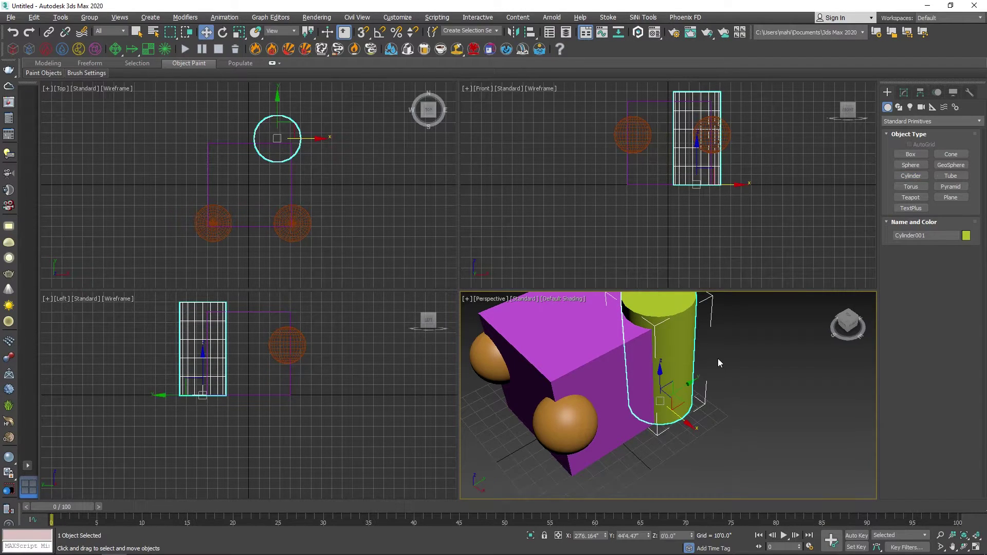
alt+middle_drag(718, 359, 730, 396)
key(alt+w)
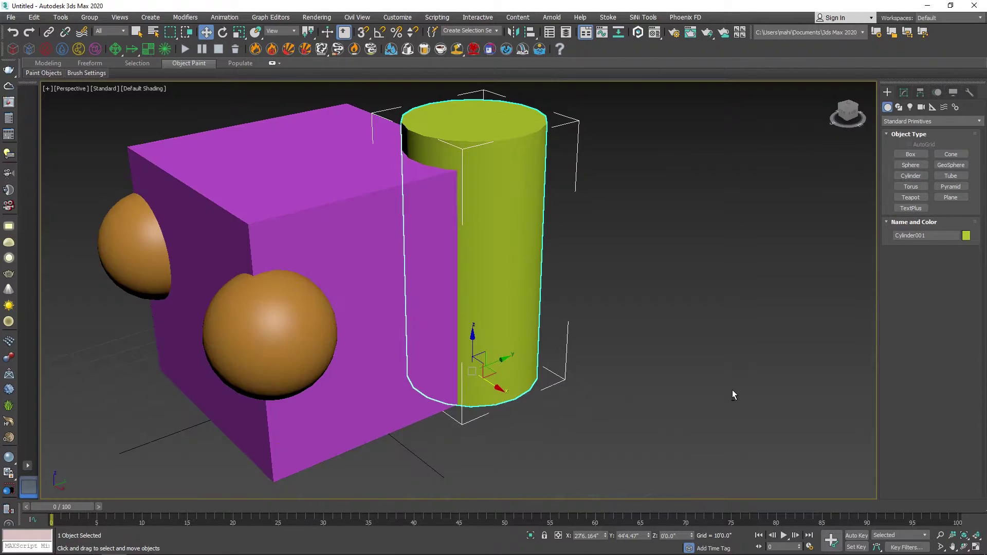
alt+middle_drag(615, 311, 709, 309)
click(385, 201)
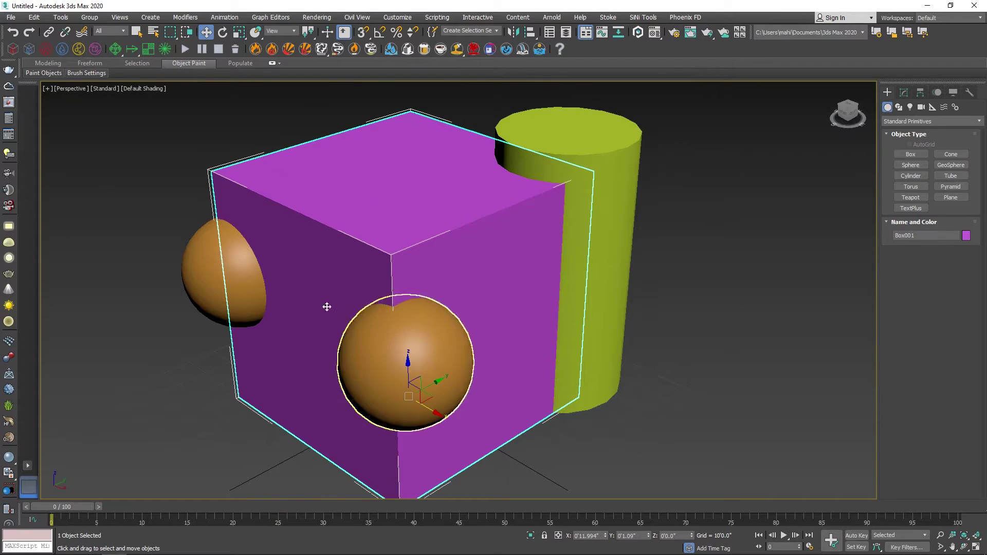
scroll(452, 301, down, 3)
scroll(414, 289, down, 3)
drag(594, 190, 338, 325)
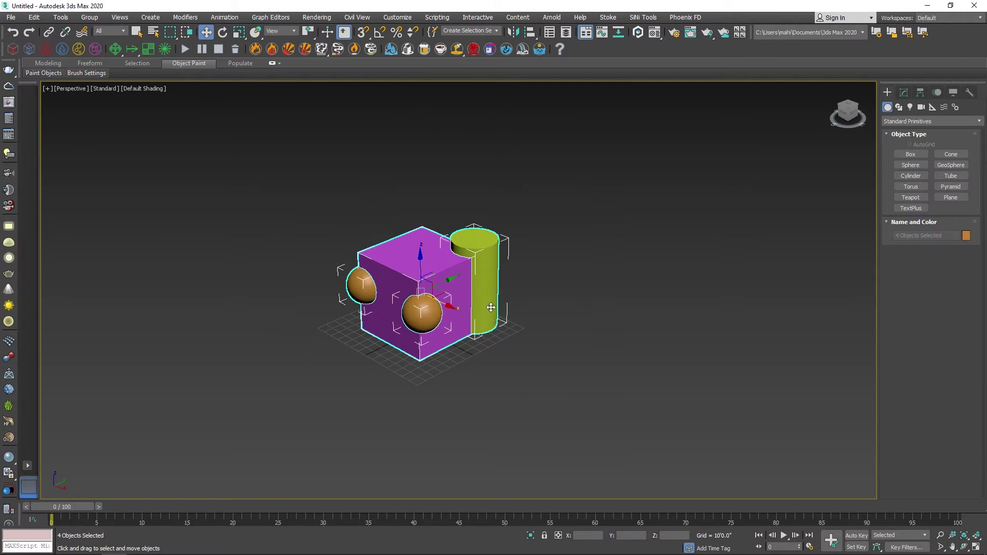
Shift-clone the four objects with Number of Copies set to 2
shift+drag(449, 279, 566, 233)
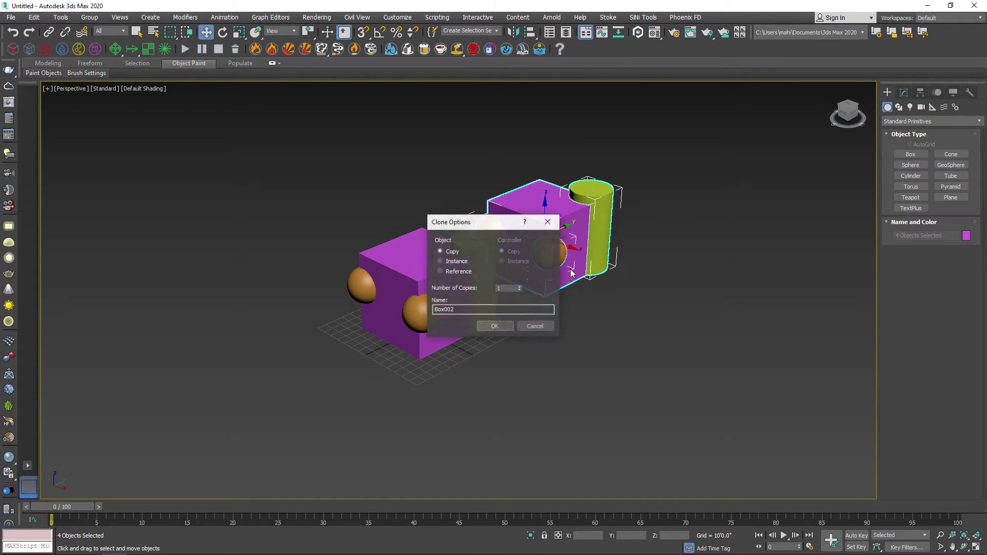
click(519, 286)
click(494, 326)
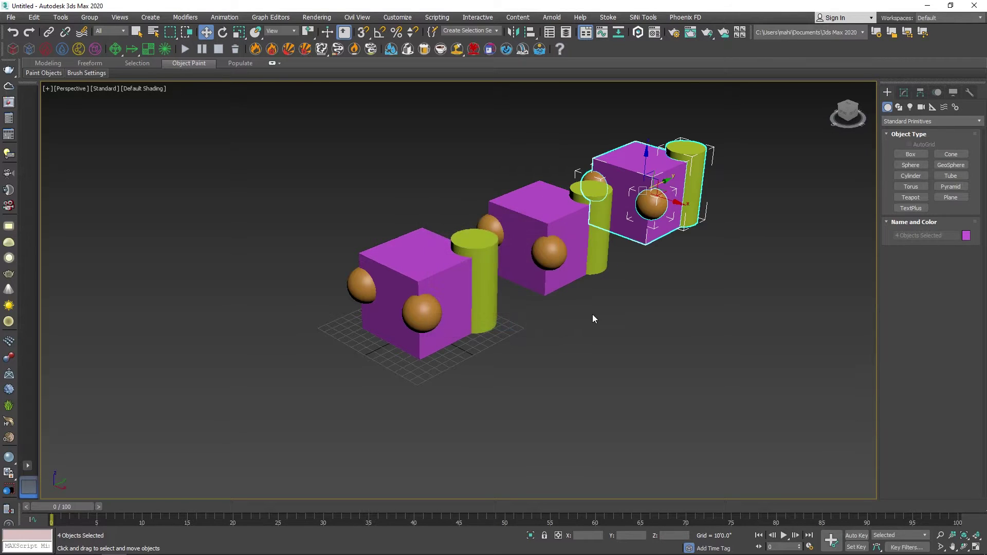
alt+middle_drag(592, 314, 445, 322)
scroll(445, 323, up, 3)
Subtract the front sphere, left sphere and cylinder from Box001 with a ProBoolean
click(491, 257)
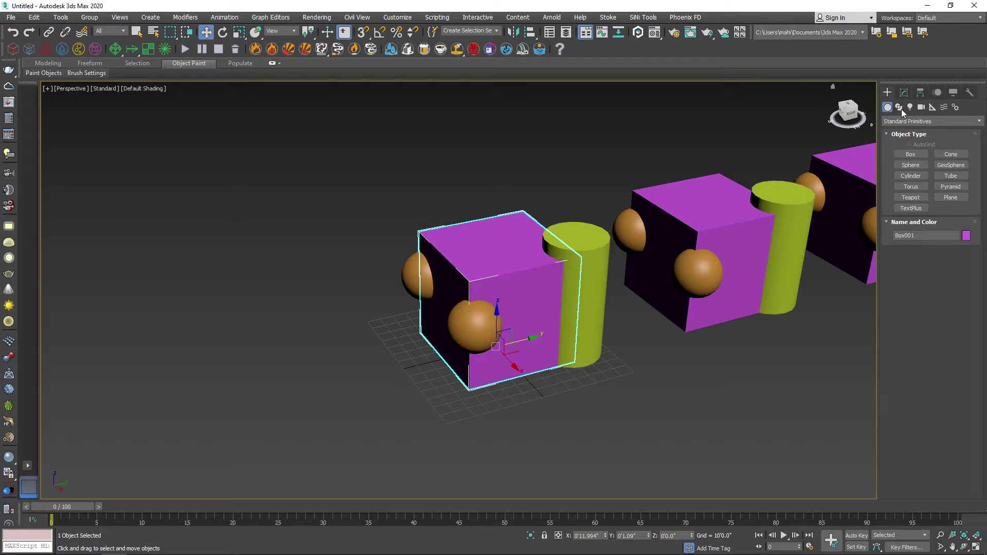
click(917, 122)
click(905, 147)
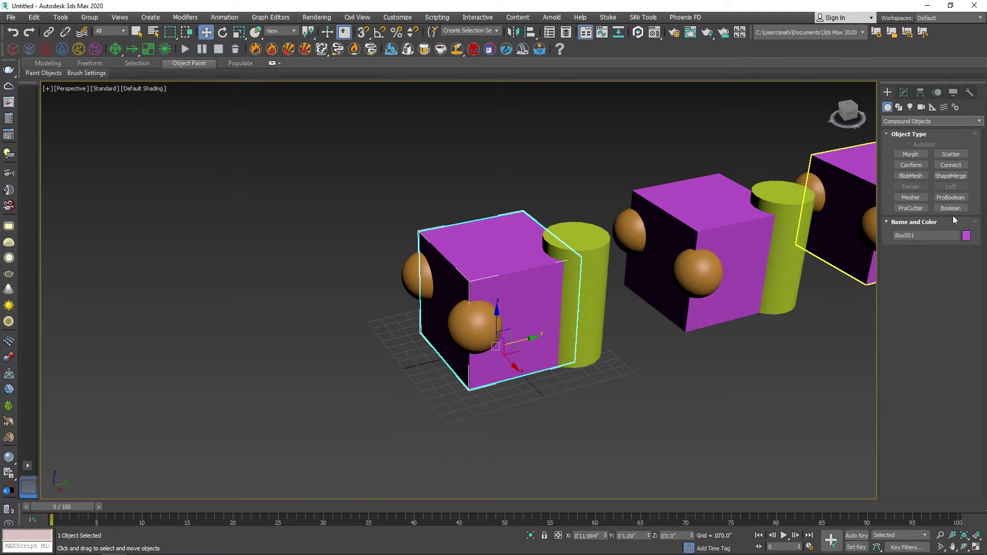
click(945, 199)
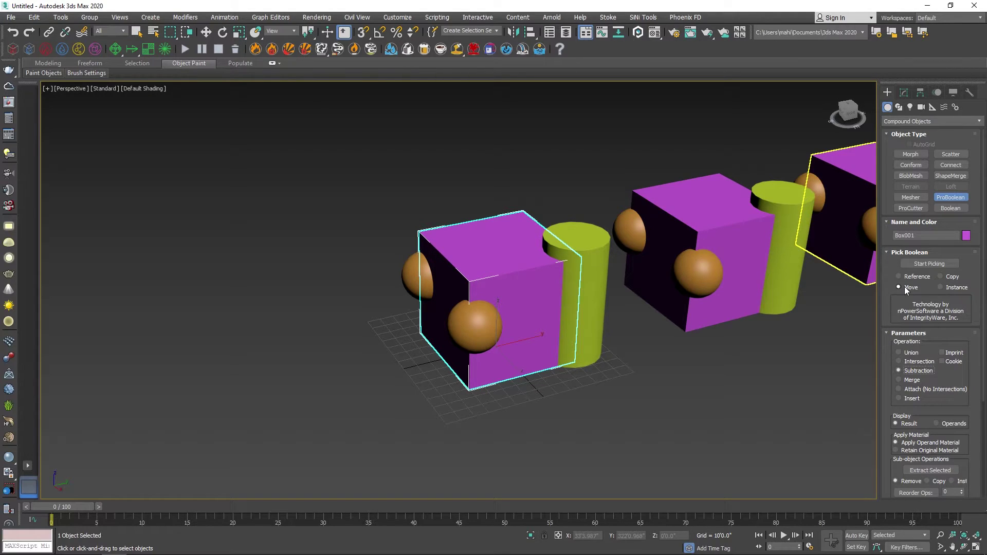
click(922, 266)
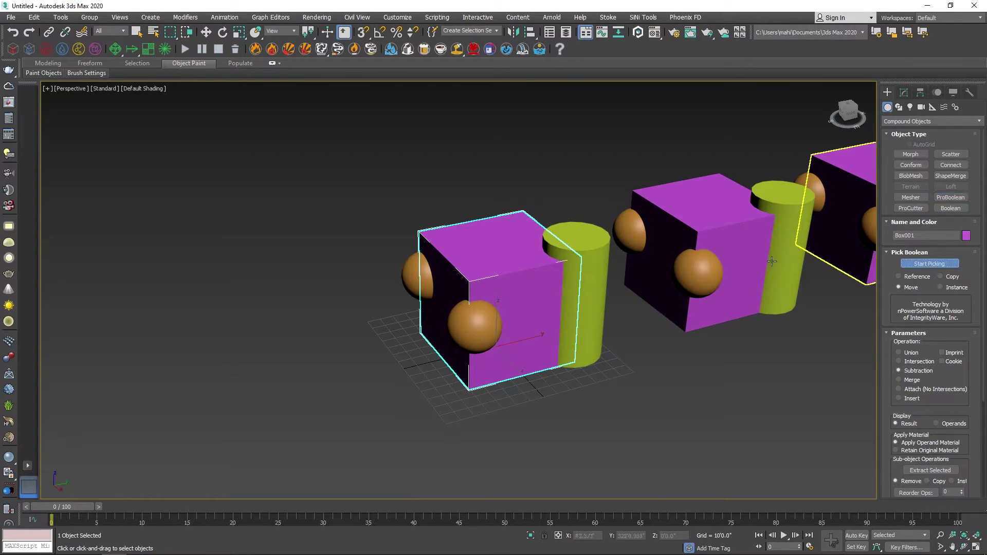
click(474, 325)
click(422, 276)
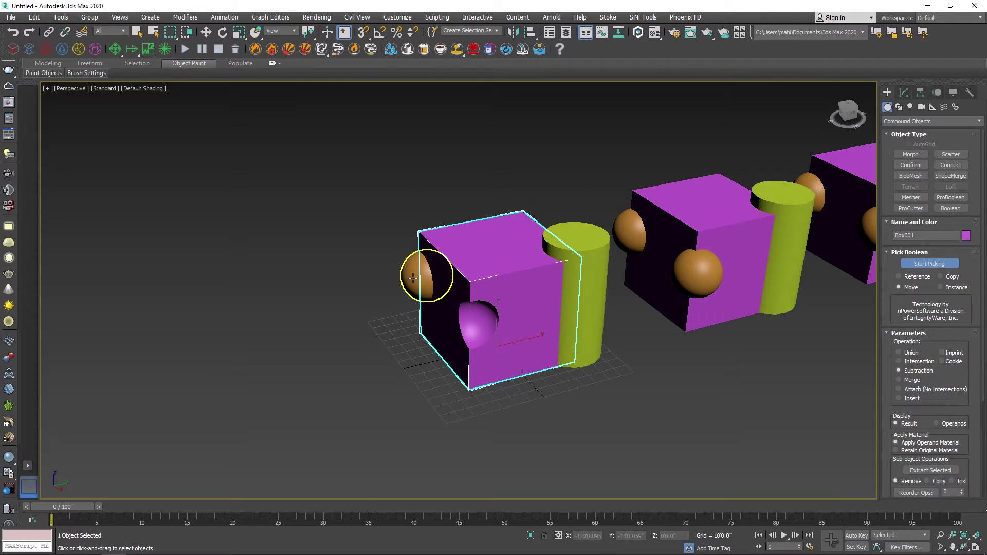
click(606, 283)
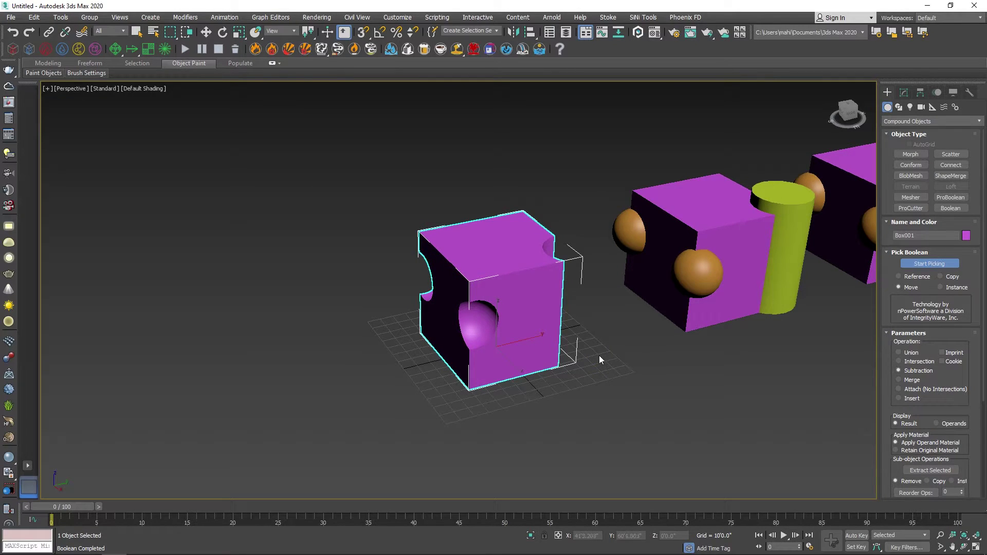
click(931, 264)
Convert the hollowed Box001 to an Editable Poly
key(w)
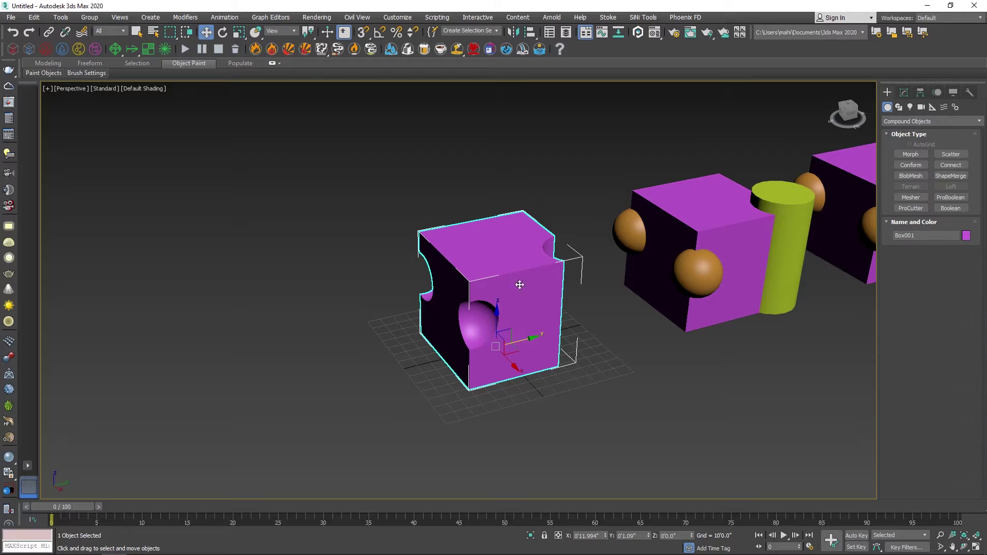
right_click(529, 294)
mouse_move(621, 411)
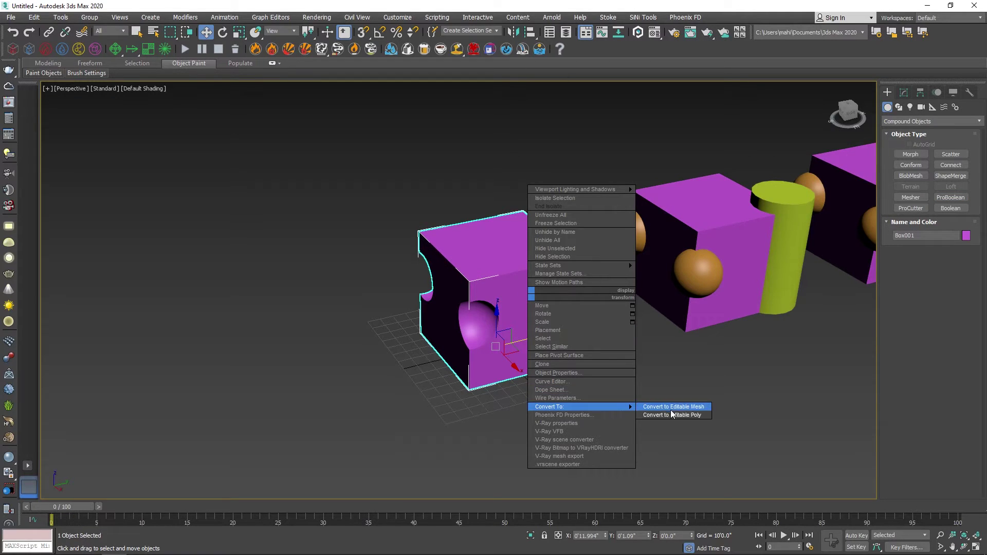
click(670, 405)
click(585, 339)
alt+middle_drag(585, 339, 555, 337)
click(556, 340)
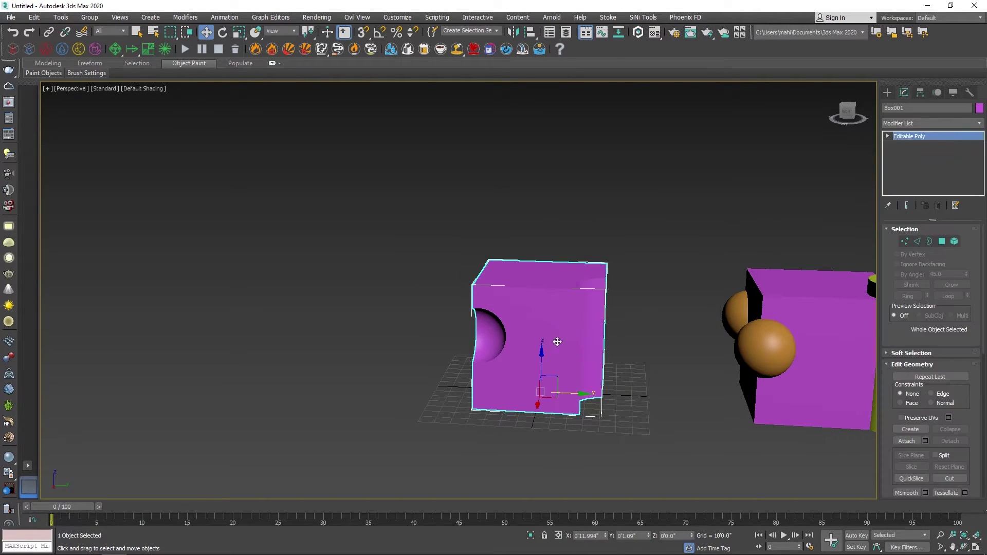
alt+middle_drag(572, 385, 660, 375)
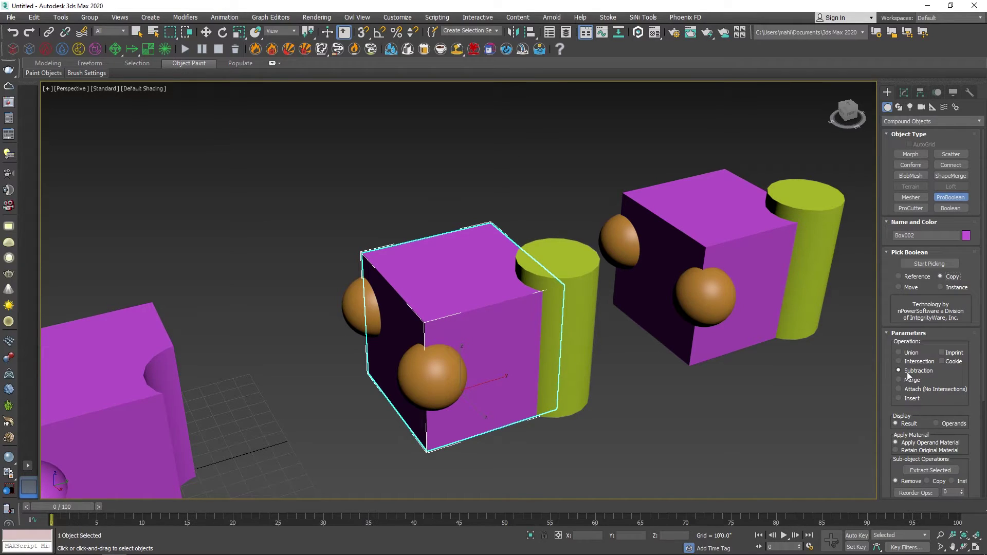
Subtract the left and front spheres from Box002 with ProBoolean in Copy mode
click(929, 263)
click(431, 377)
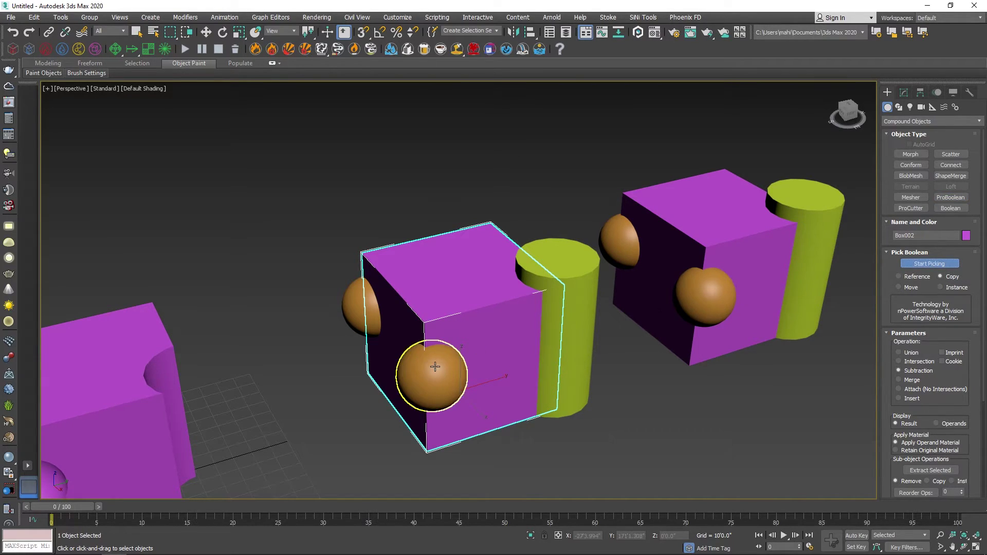
click(373, 305)
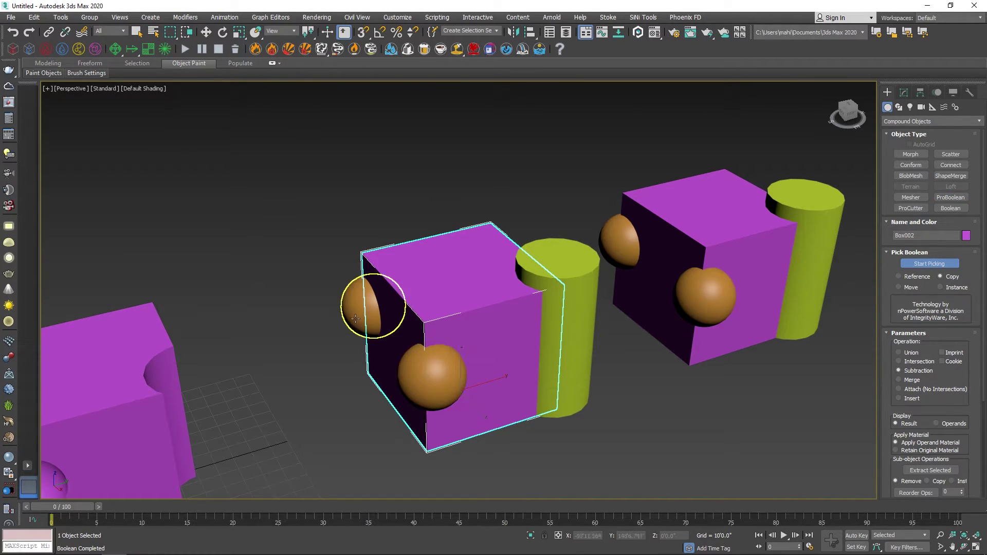
click(921, 263)
Convert Box002 to an Editable Poly and move it left, clear of its spheres
right_click(487, 283)
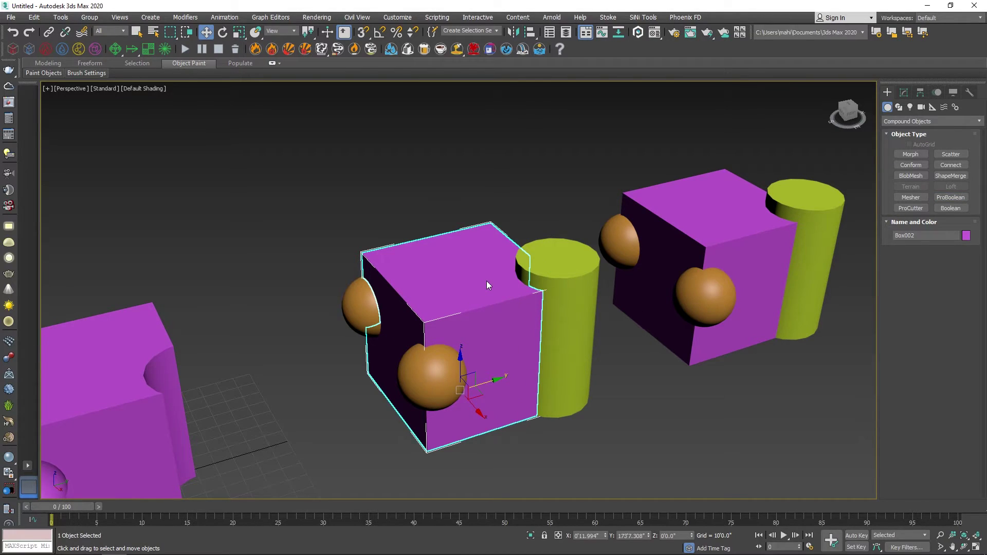
right_click(458, 255)
mouse_move(541, 373)
click(602, 376)
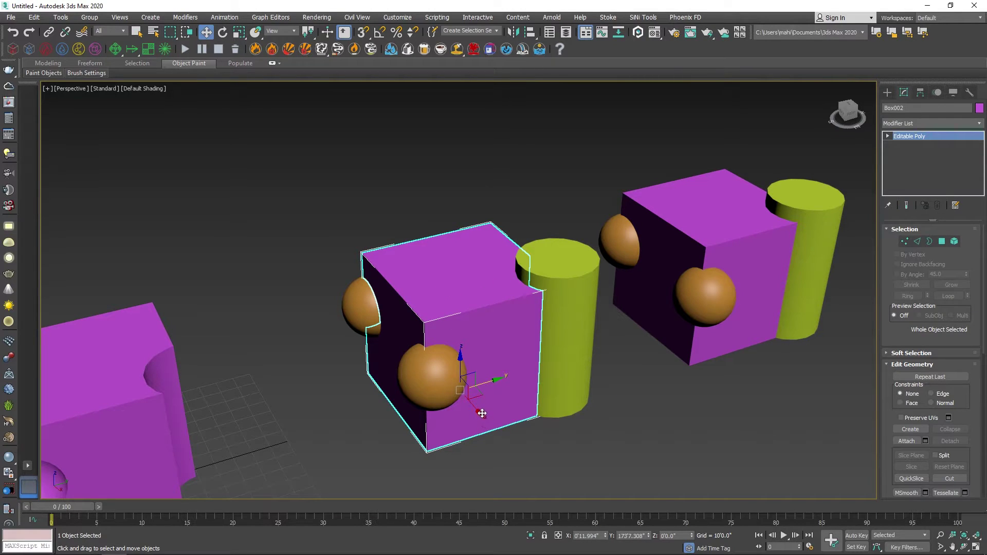
drag(482, 413, 314, 437)
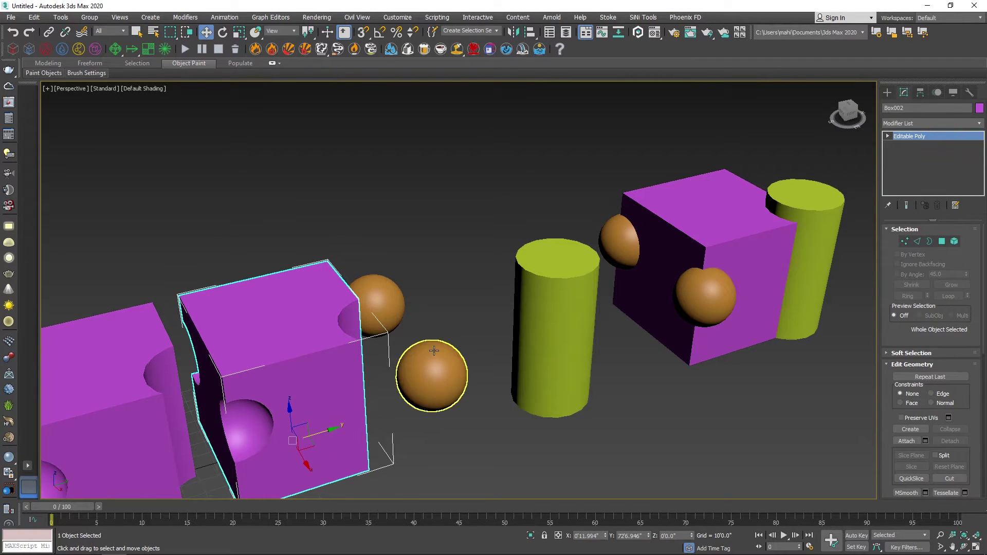
Marquee-select the third box together with its spheres and cylinder
alt+middle_drag(434, 351, 460, 364)
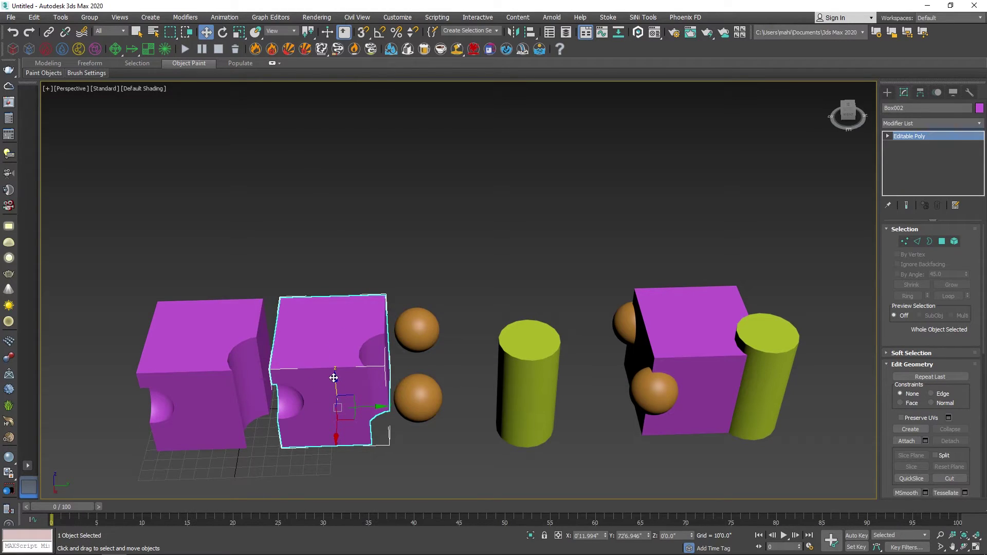
middle_drag(775, 335, 496, 295)
drag(624, 214, 434, 389)
middle_drag(583, 326, 623, 326)
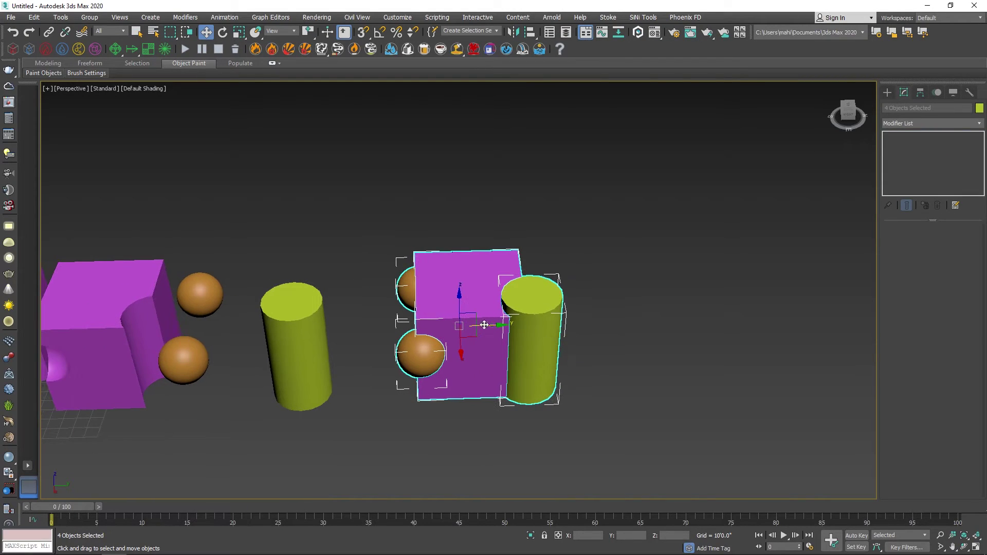
shift+drag(482, 325, 667, 325)
click(502, 326)
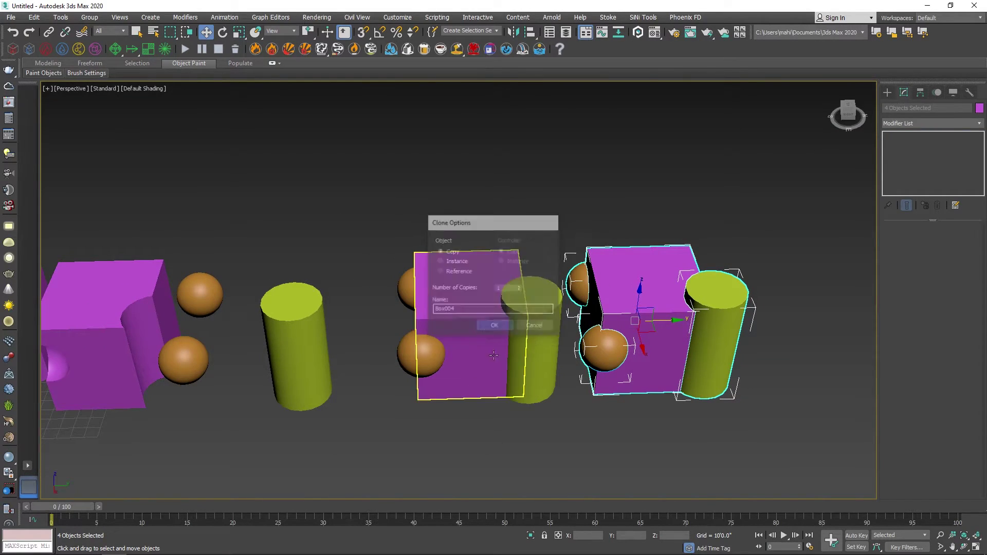
scroll(392, 348, up, 3)
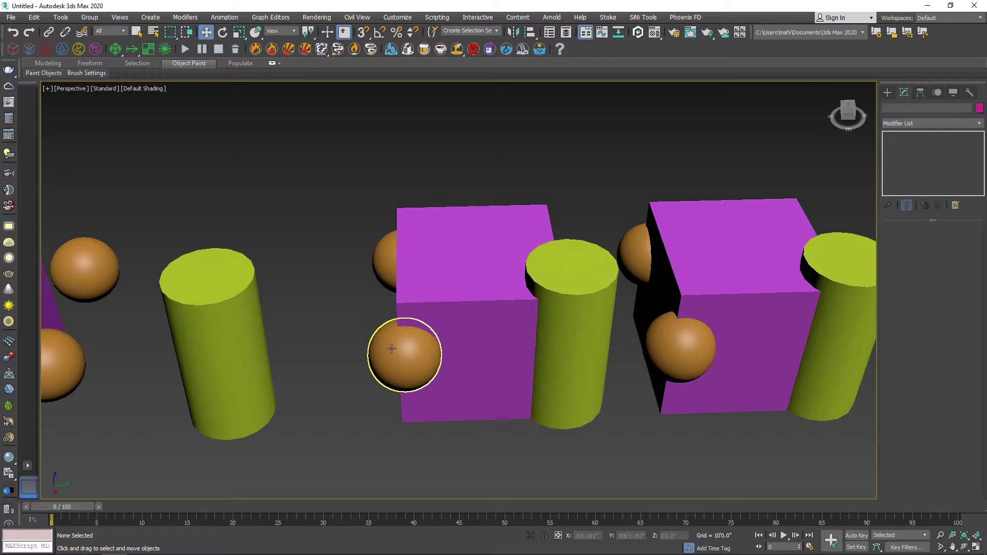
click(479, 286)
click(887, 92)
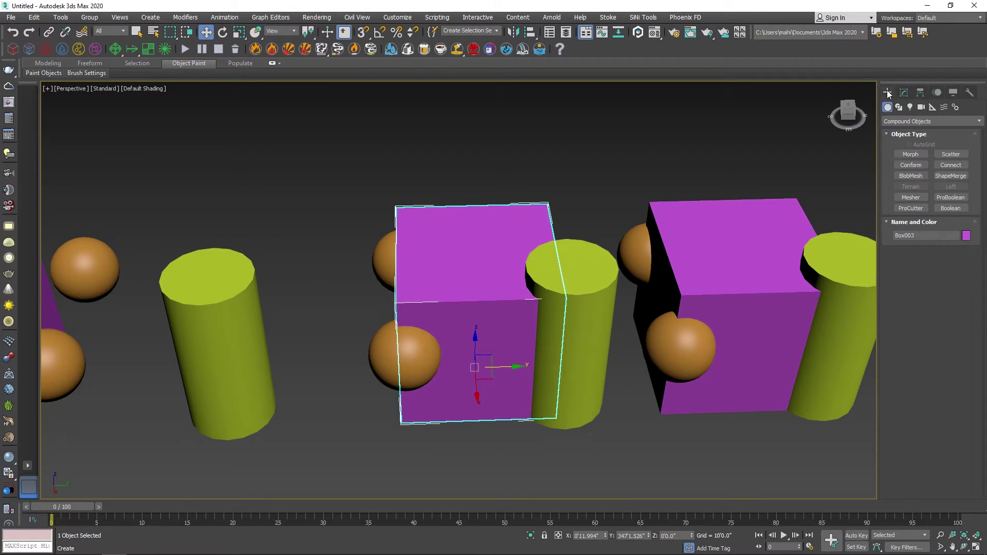
click(959, 196)
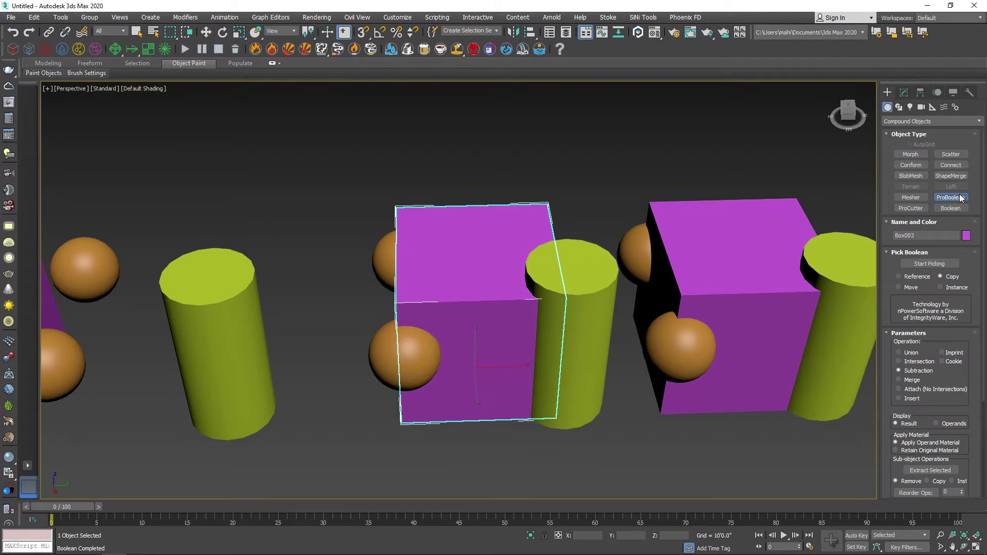
click(924, 265)
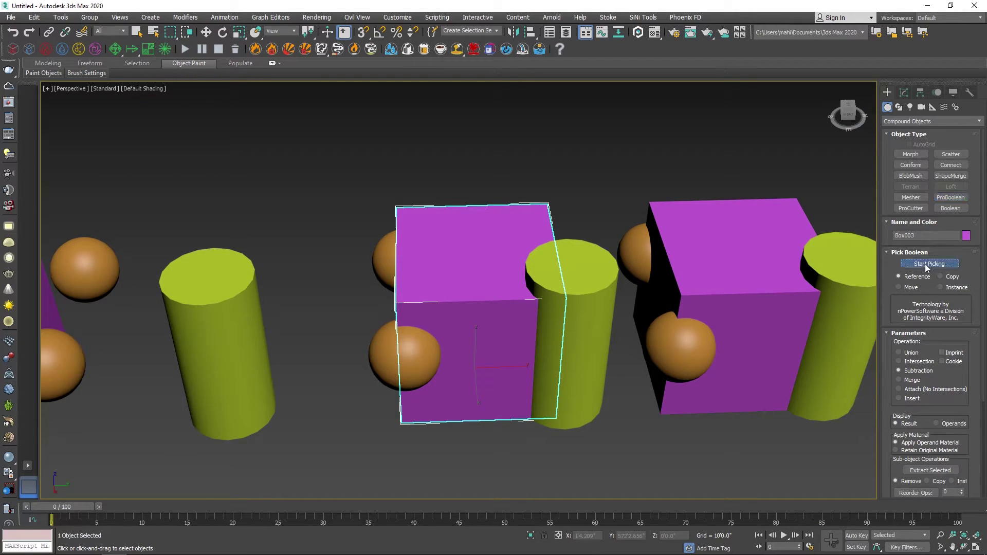
click(587, 327)
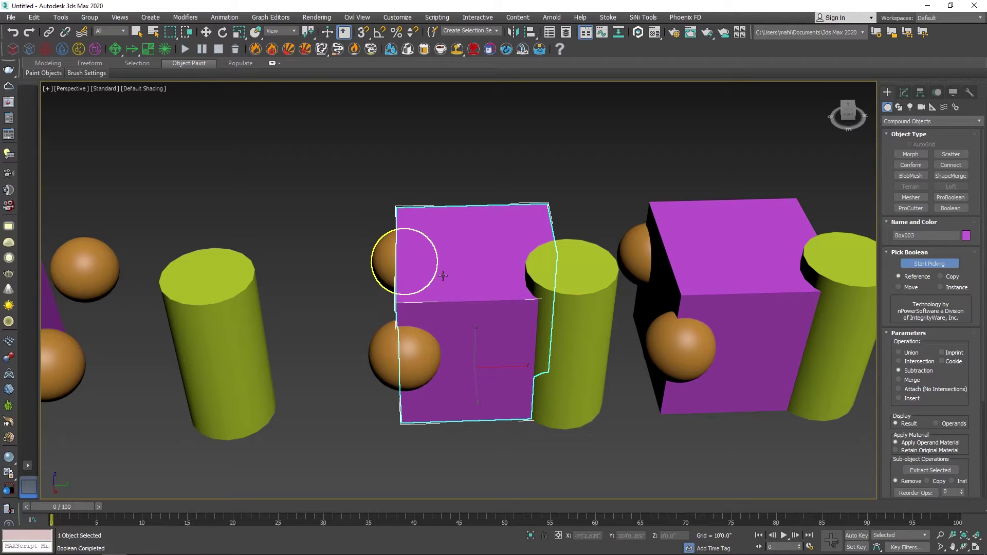
key(w)
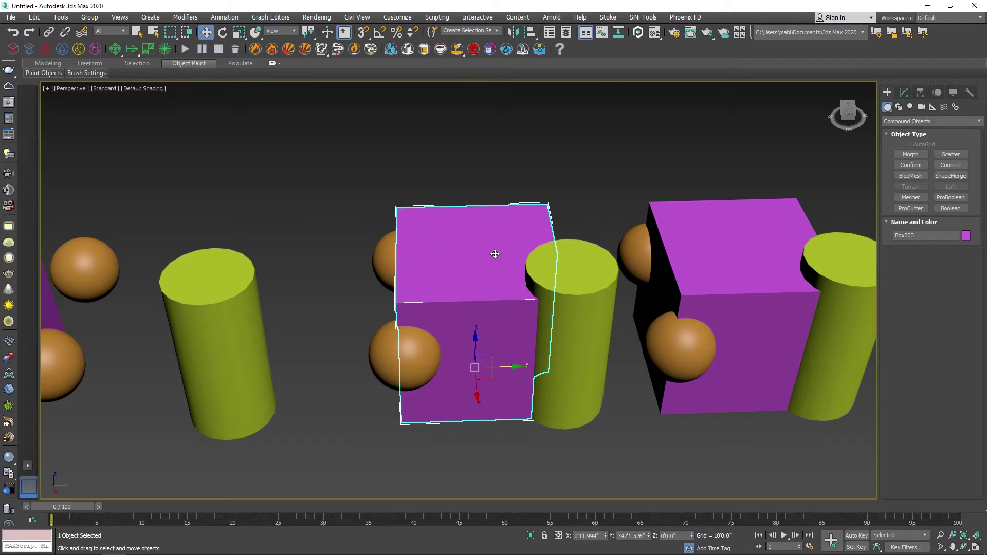
right_click(493, 254)
mouse_move(580, 363)
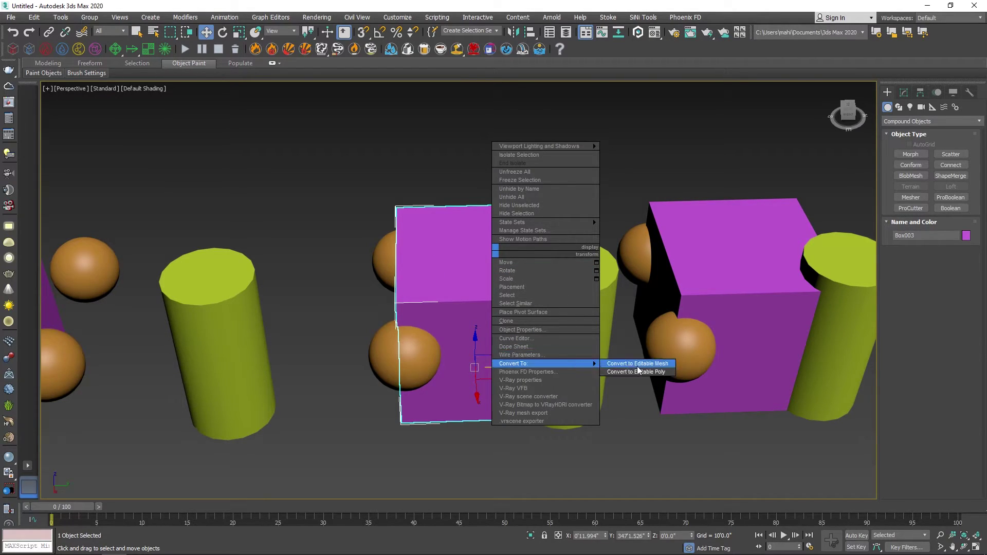
click(635, 373)
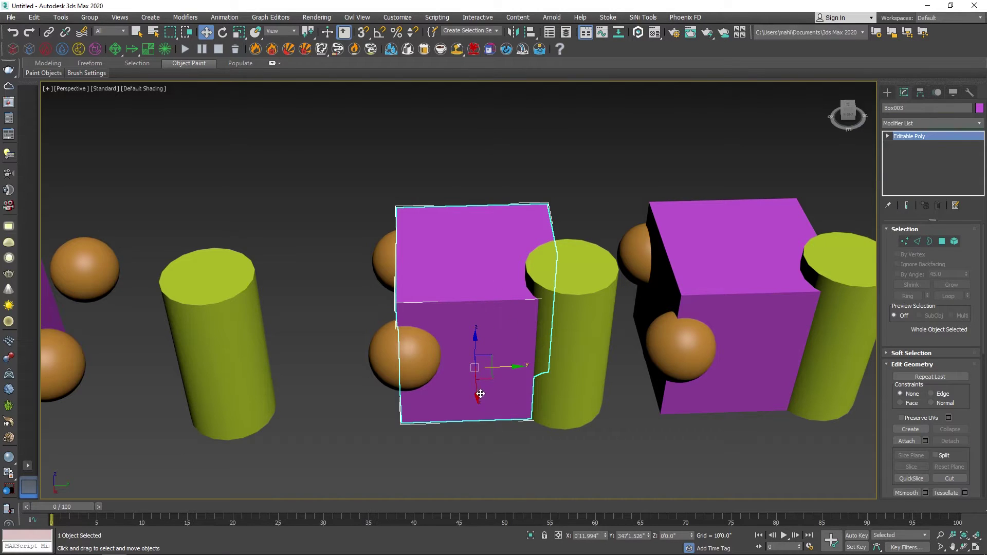
drag(478, 393, 476, 203)
click(643, 186)
alt+middle_drag(643, 186, 482, 279)
click(481, 279)
drag(481, 279, 433, 278)
key(ctrl+z)
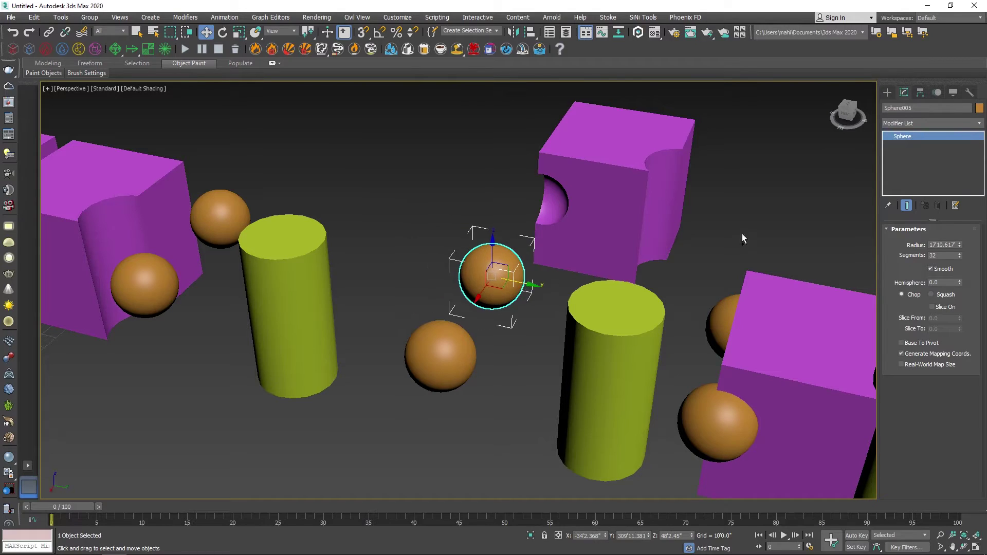
key(ctrl+z)
scroll(569, 276, down, 5)
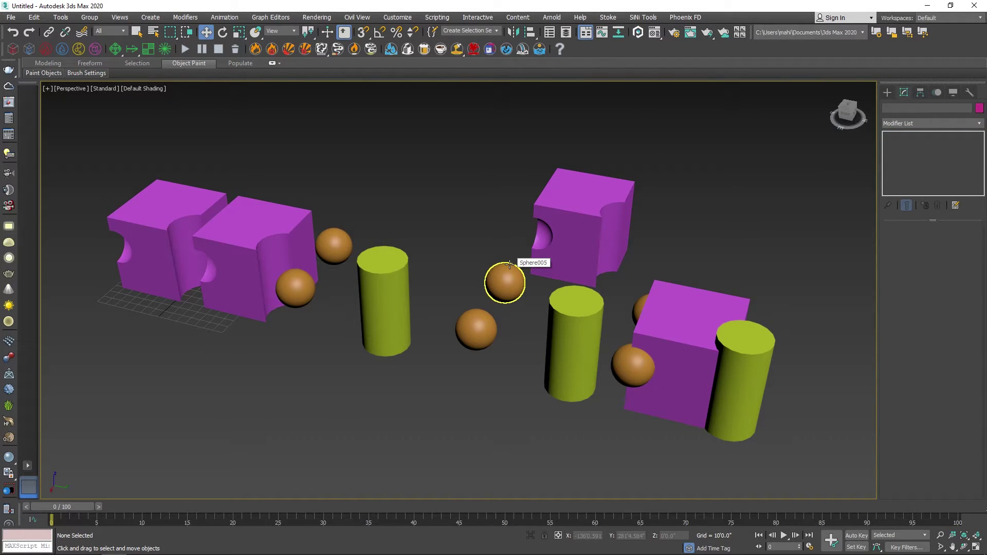
middle_drag(874, 262, 612, 246)
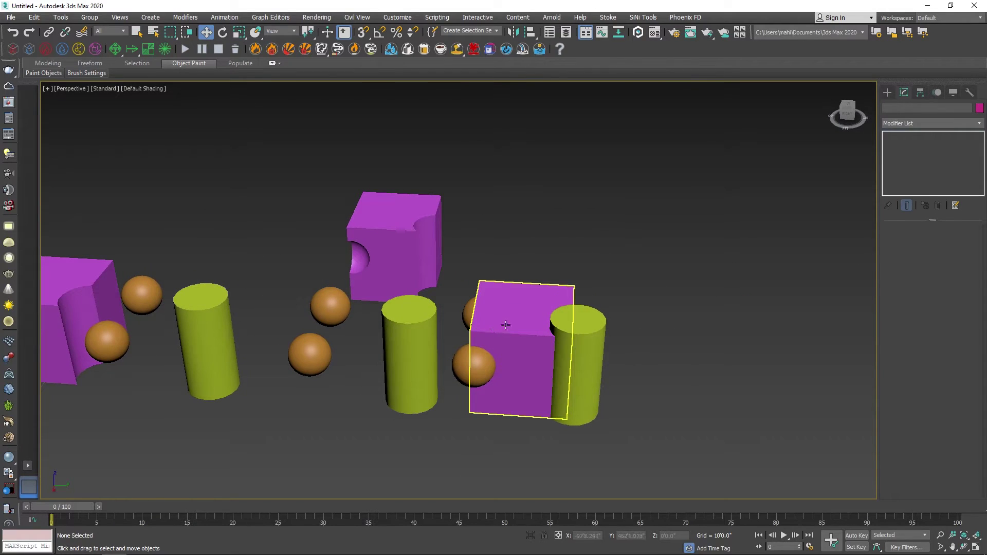
Make the purple box a ProBoolean with Instance operands, subtracting the cylinder and sphere
click(505, 325)
scroll(639, 298, up, 3)
click(887, 92)
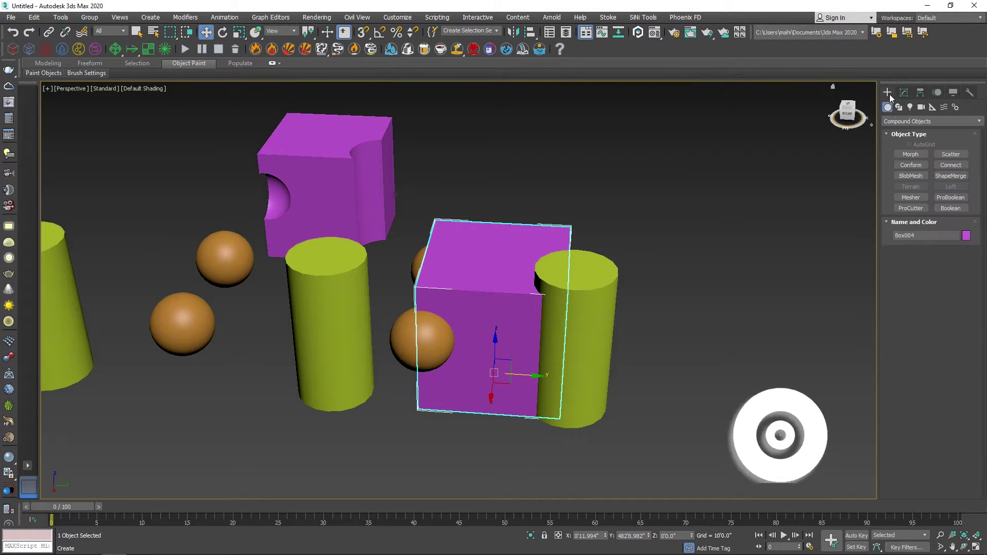
click(952, 199)
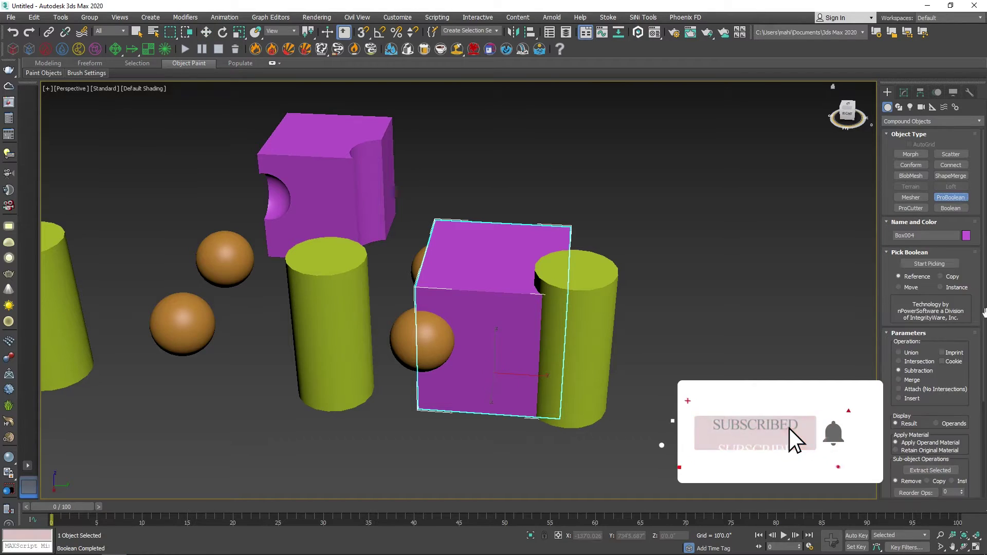
click(956, 287)
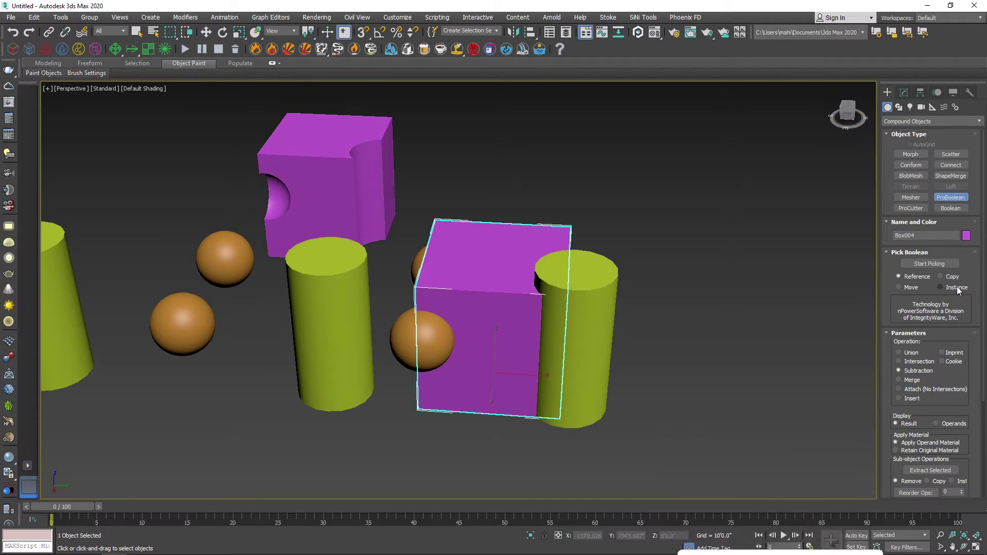
click(929, 263)
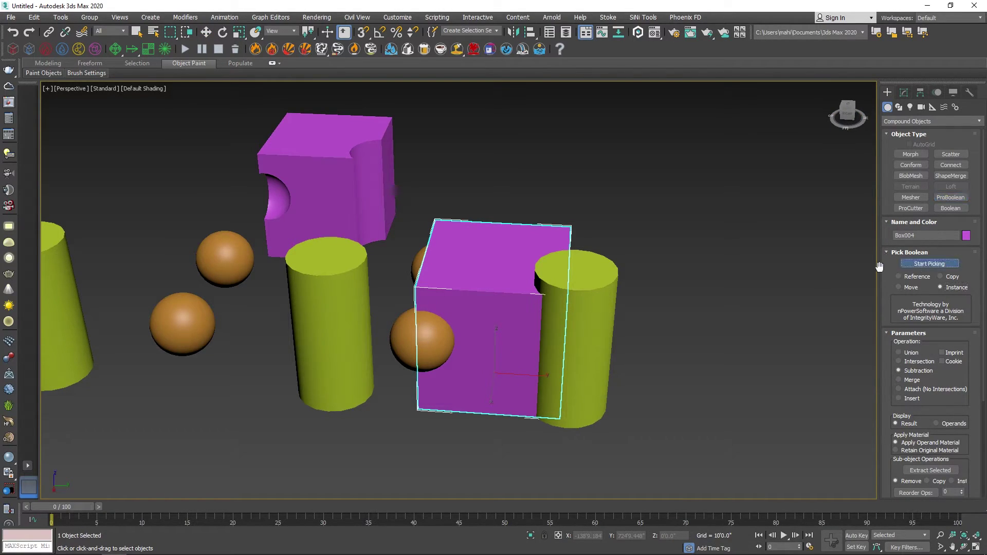
click(585, 319)
click(404, 338)
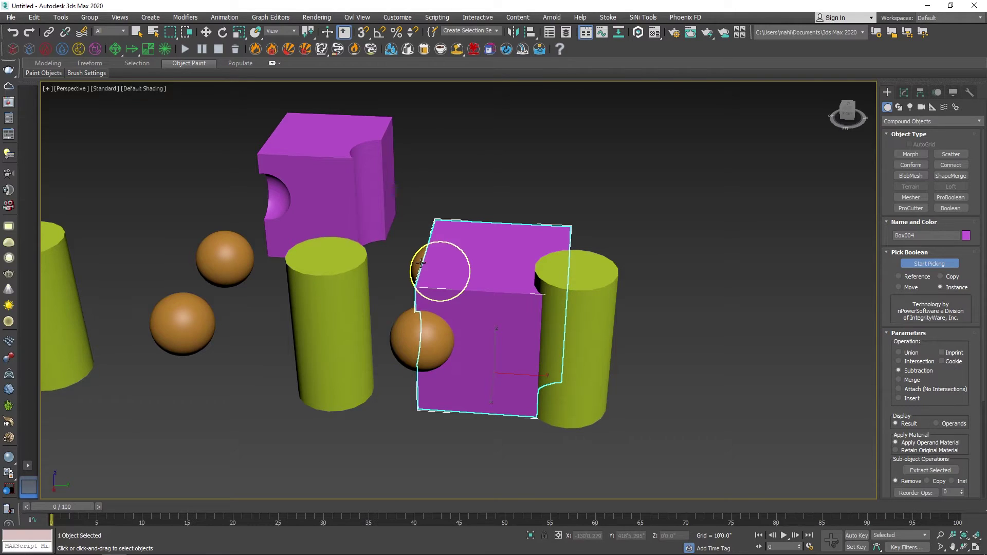
click(925, 264)
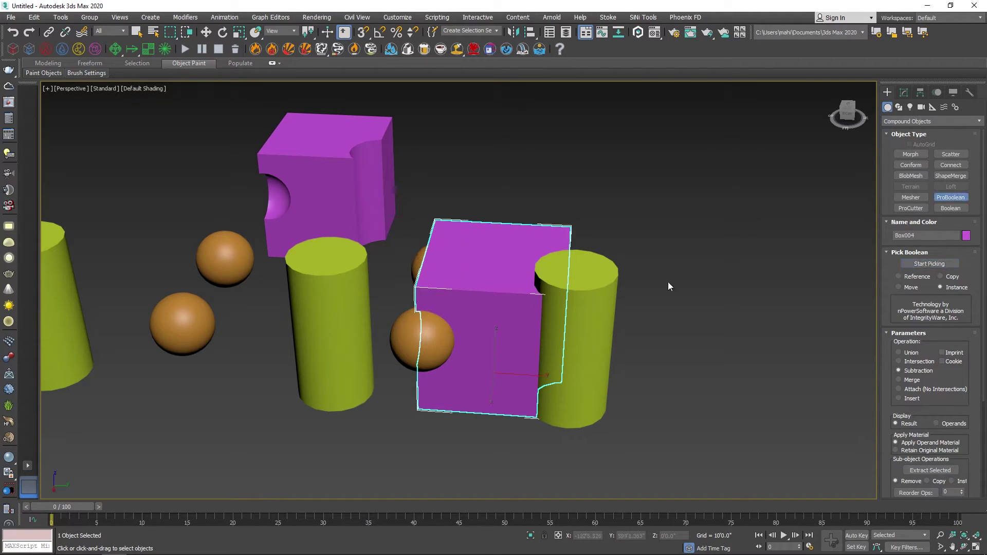
Convert the box to an Editable Poly and move it right beside the cylinder
click(949, 199)
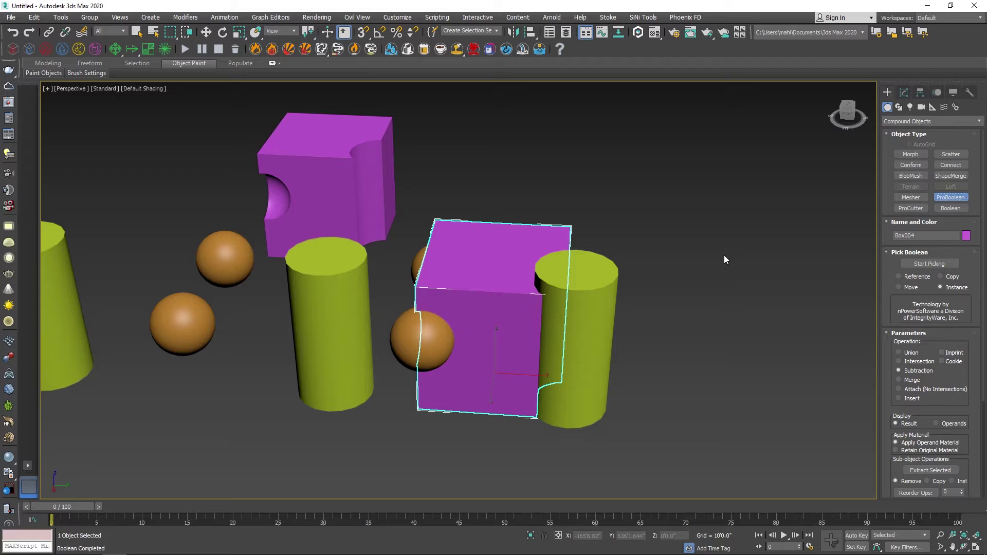
right_click(484, 267)
right_click(519, 263)
mouse_move(612, 379)
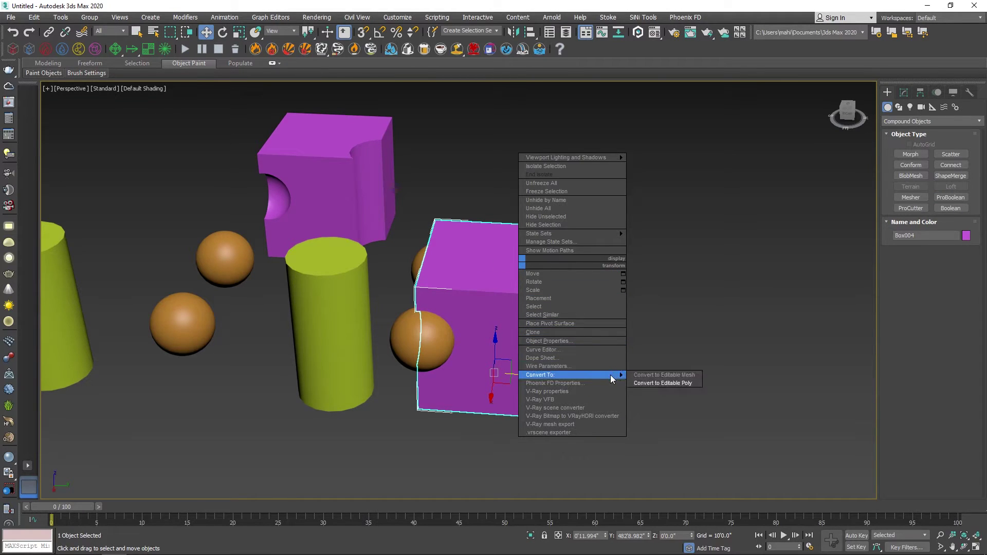
click(656, 383)
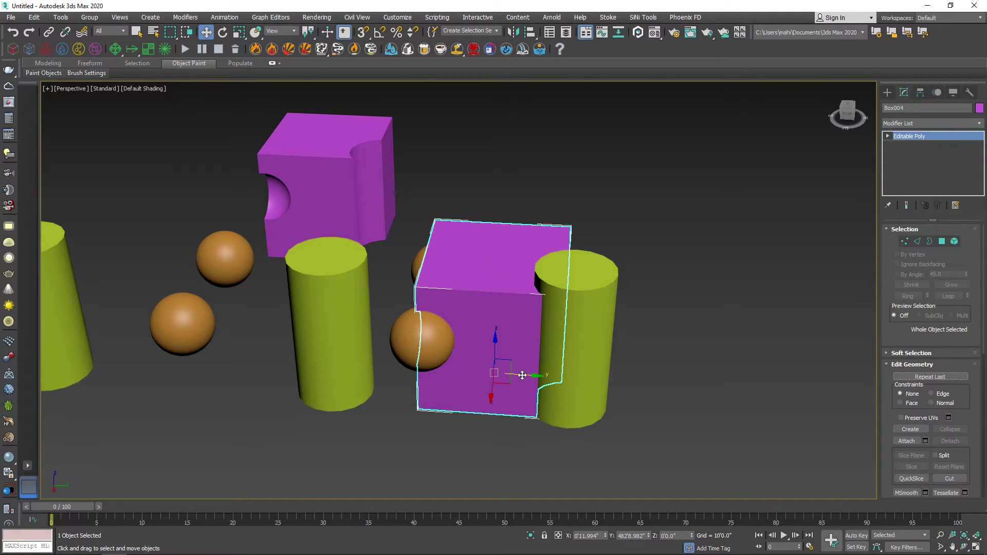
drag(522, 375, 756, 379)
Reset 3ds Max to a new empty scene without saving changes
click(612, 456)
key(F3)
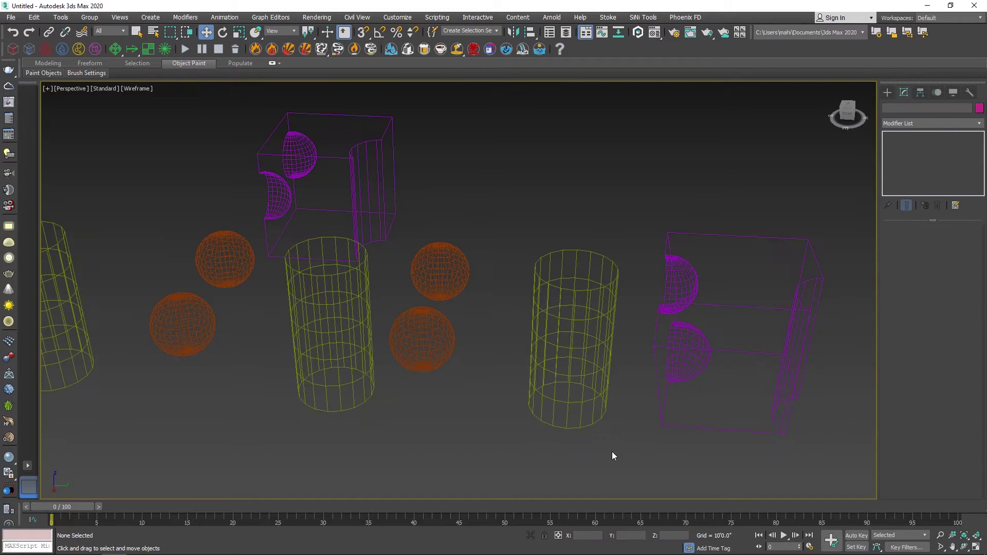
mouse_move(640, 349)
alt+middle_down()
mouse_move(627, 348)
mouse_move(701, 322)
alt+middle_up()
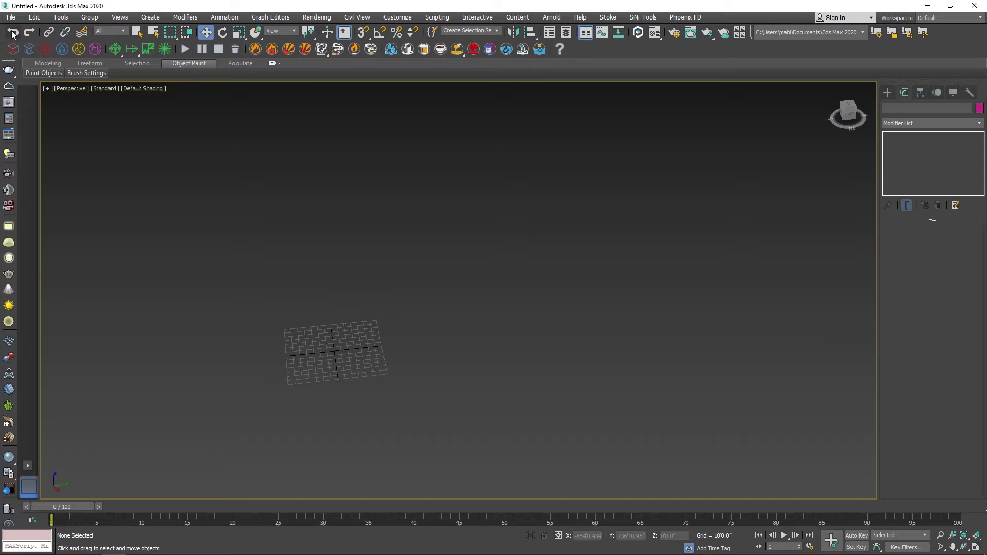
click(10, 17)
click(19, 43)
click(474, 297)
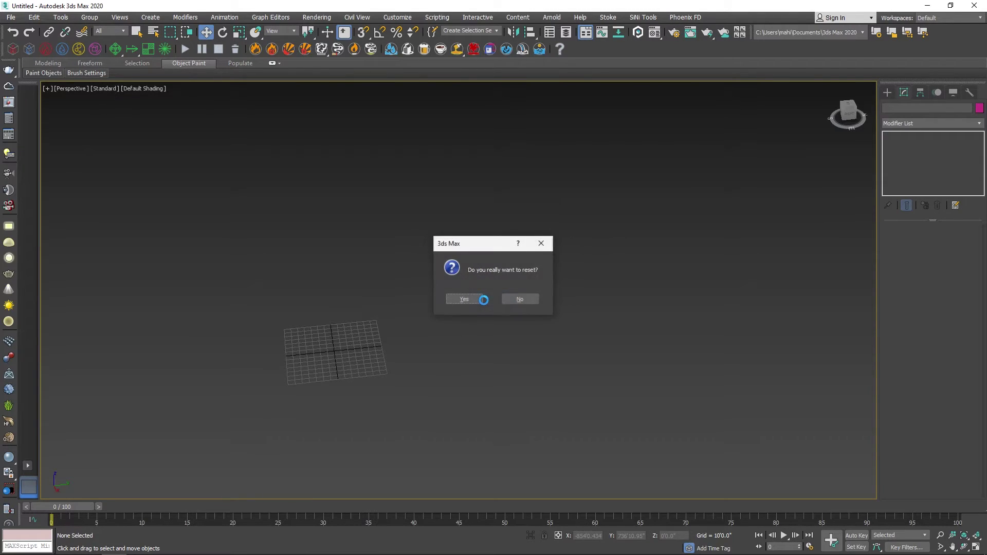
click(470, 302)
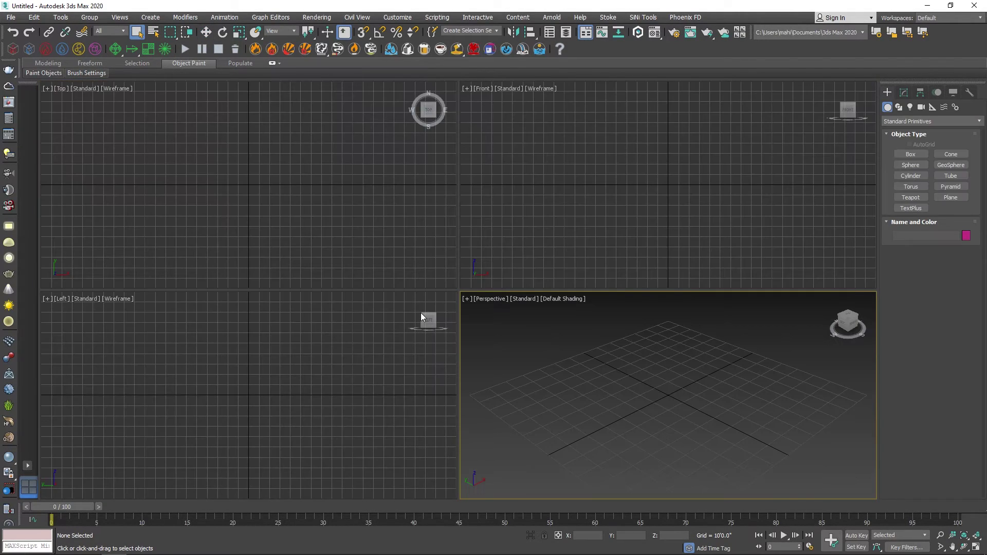
Pick ChamferBox from the Extended Primitives category
click(905, 121)
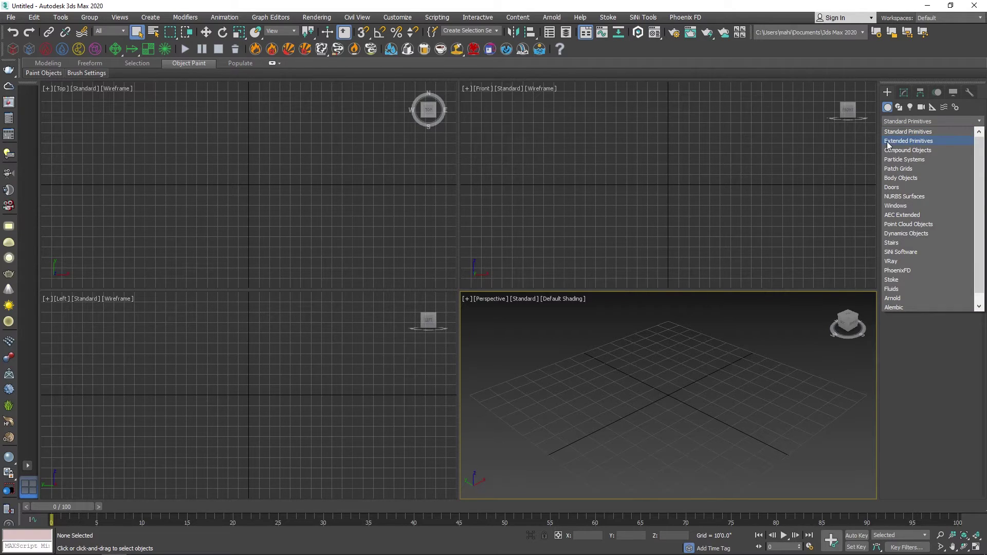
click(908, 139)
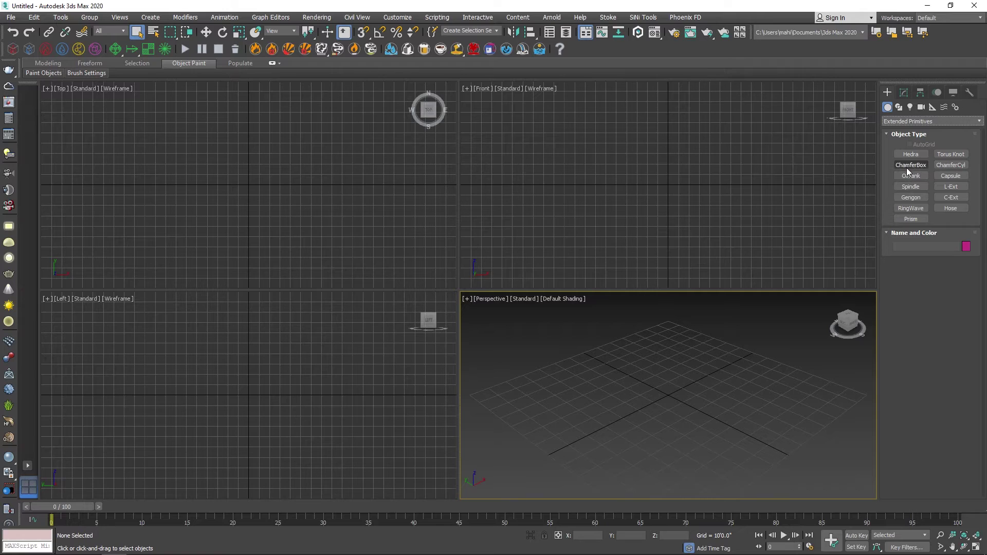
click(912, 165)
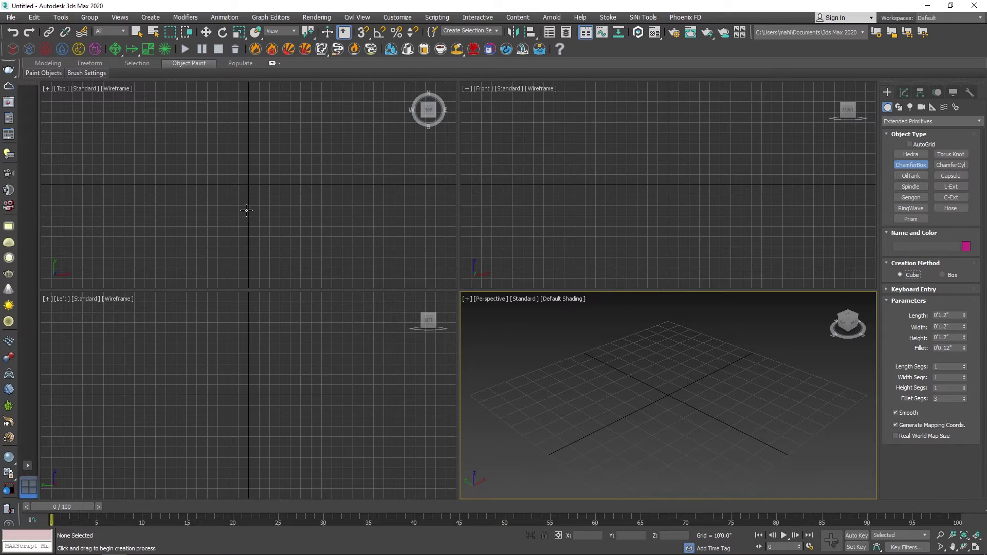
Create ChamferBox001 at the origin, a 69'7.155" cube with a 4'11.406" fillet
drag(247, 185, 271, 213)
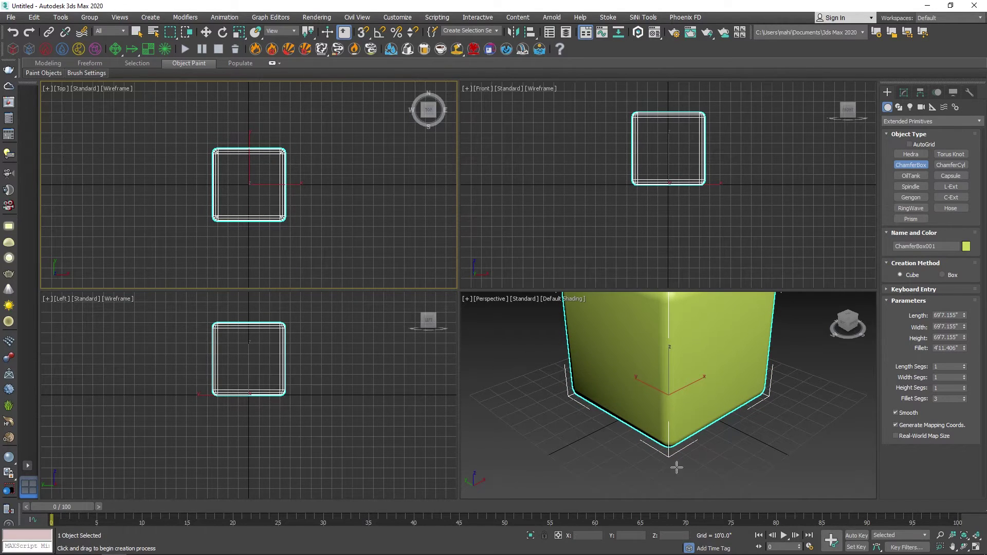
click(542, 395)
key(alt+w)
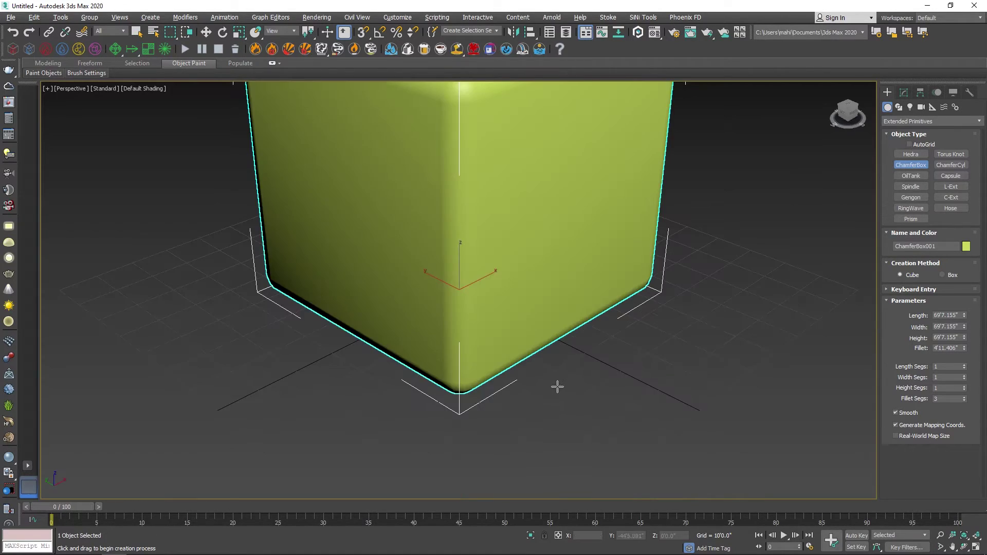
key(z)
alt+middle_drag(566, 375, 587, 392)
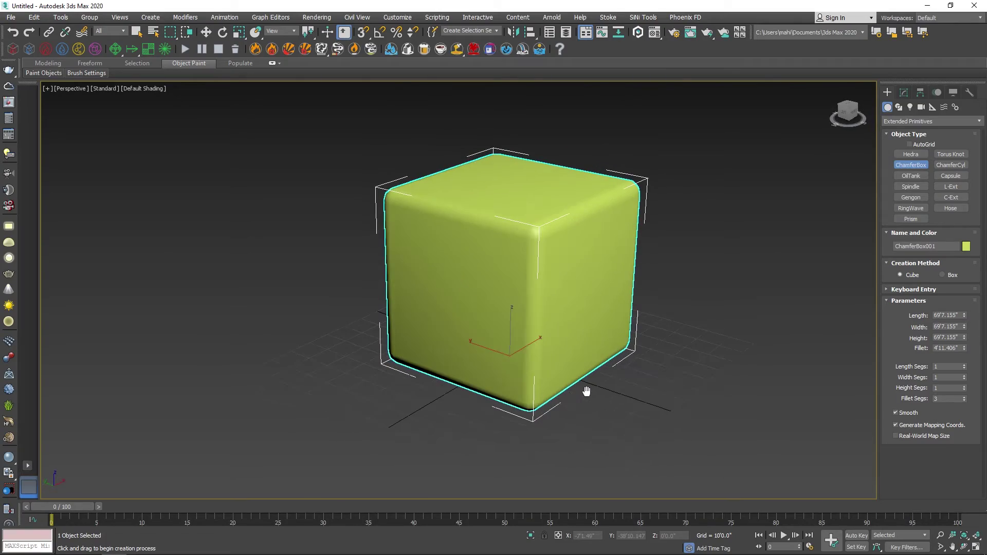
alt+middle_drag(663, 331, 573, 392)
key(alt+w)
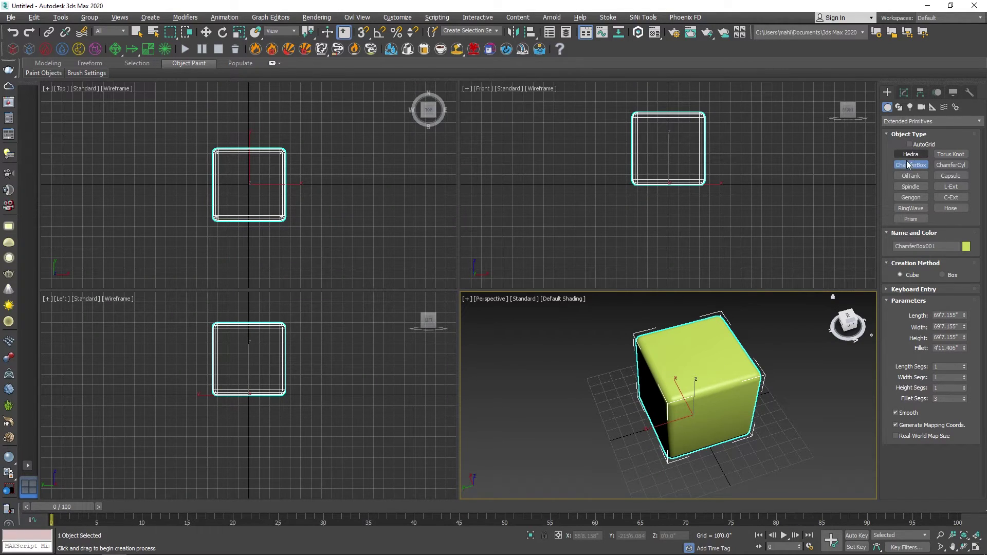
click(891, 121)
click(891, 132)
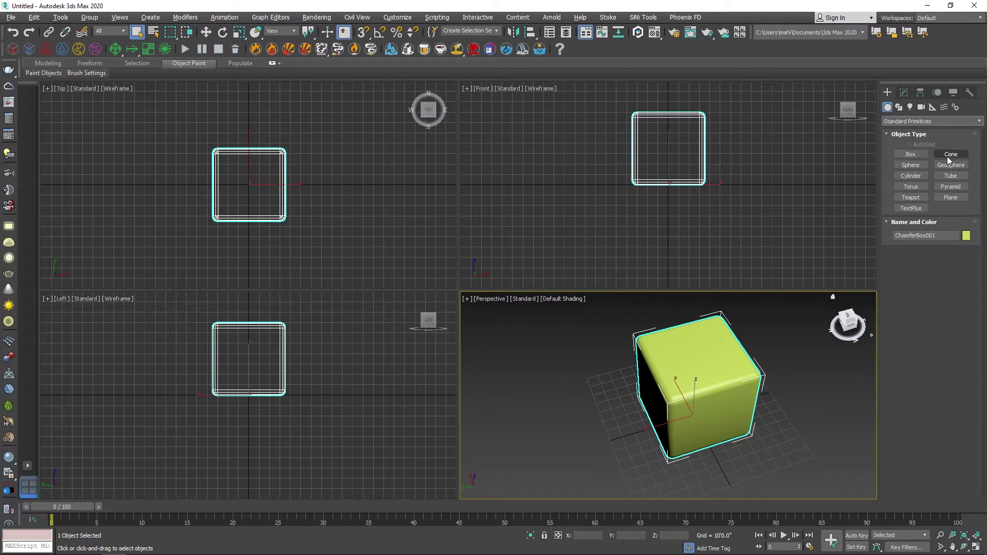
Create Sphere001 at the centre of the chamfered cube's base
click(910, 165)
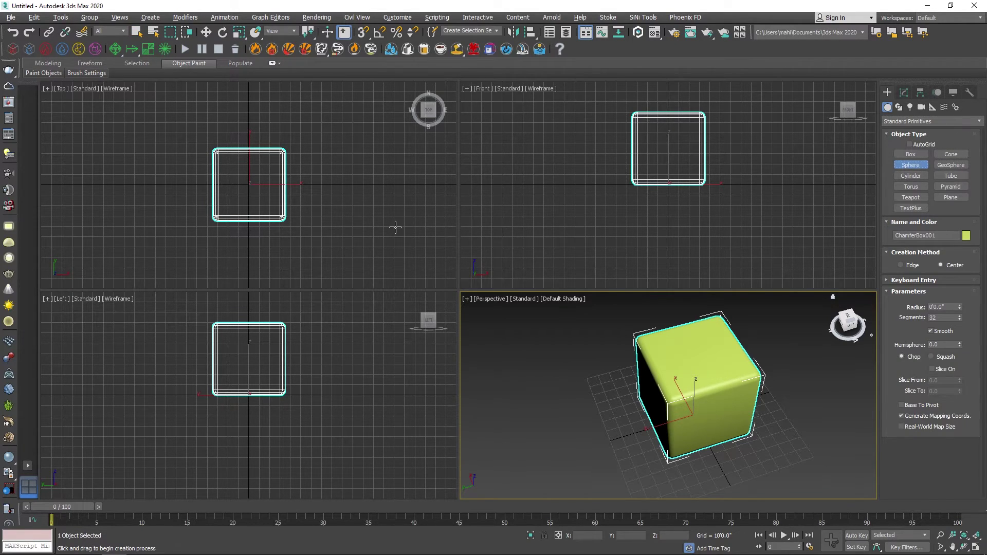
middle_drag(395, 228, 447, 227)
scroll(306, 180, up, 4)
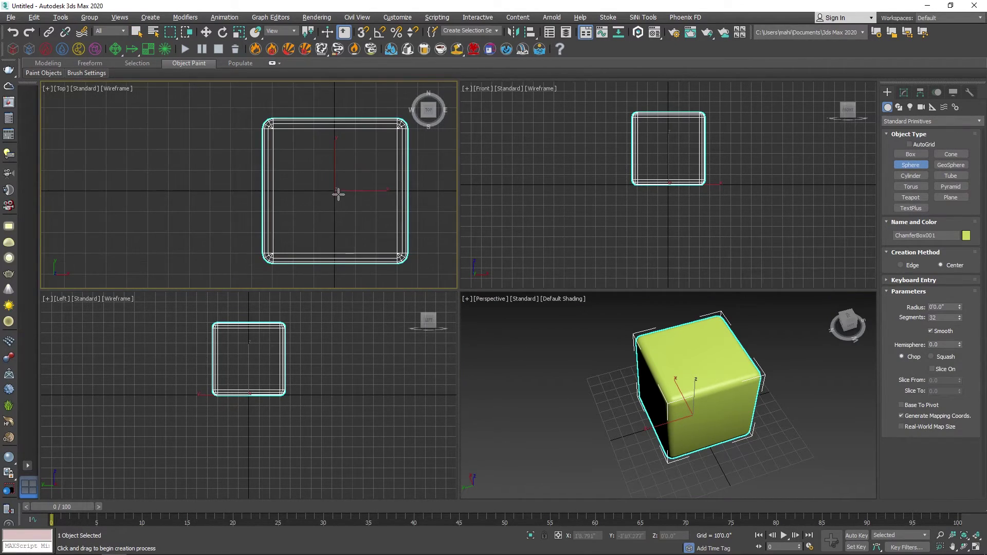
drag(334, 190, 343, 200)
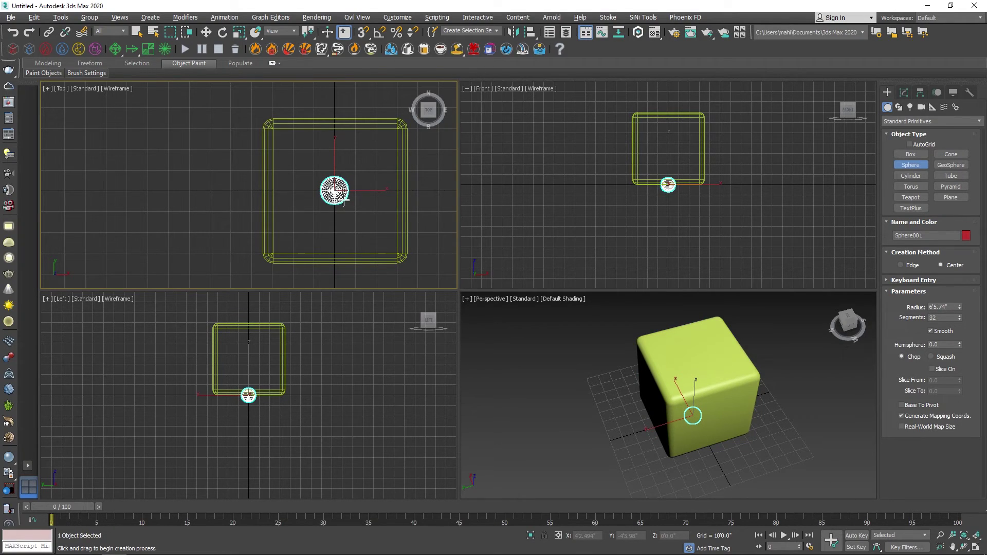
right_click(676, 202)
key(w)
Scale Sphere001 up uniformly
middle_drag(679, 176, 665, 216)
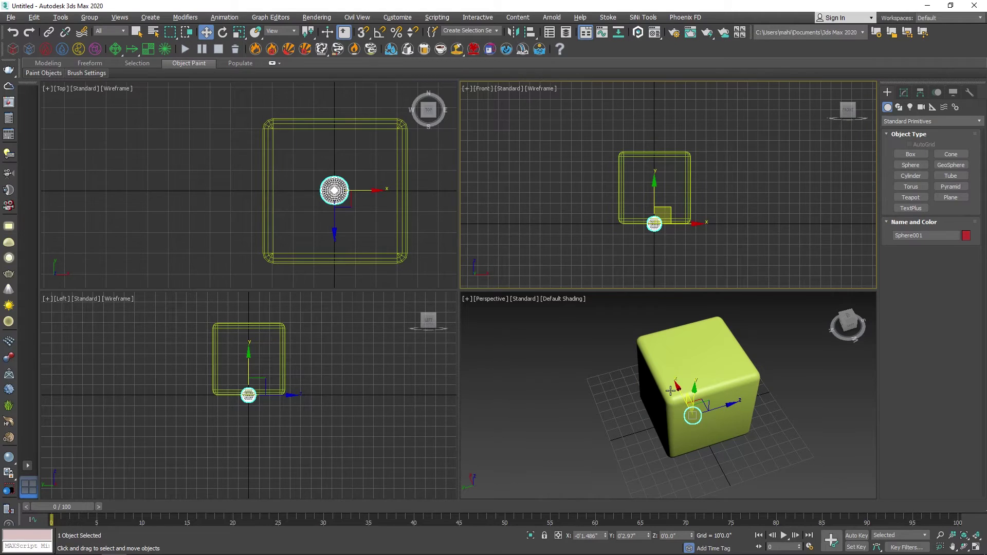
key(alt+w)
alt+middle_drag(565, 370, 605, 264)
key(r)
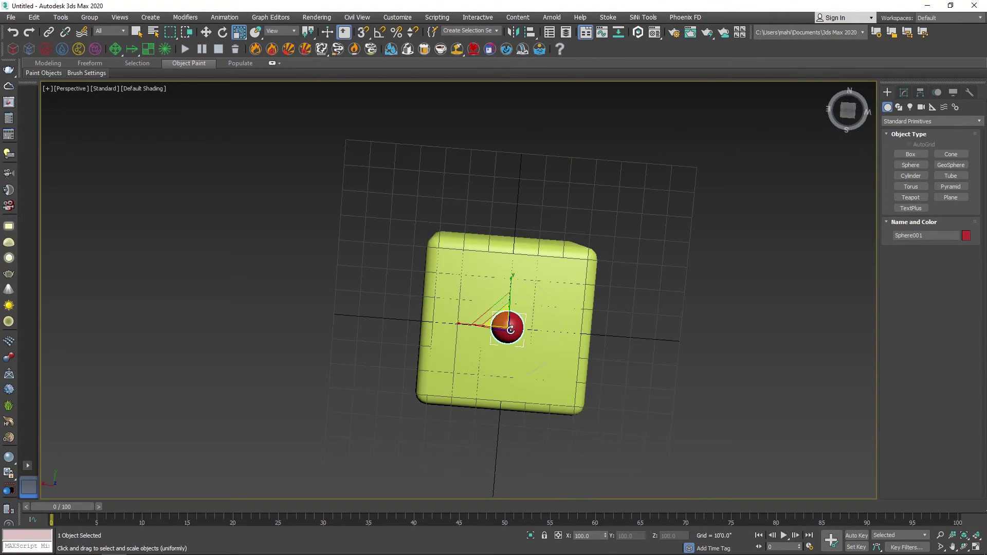
drag(510, 330, 513, 308)
alt+middle_drag(513, 308, 530, 351)
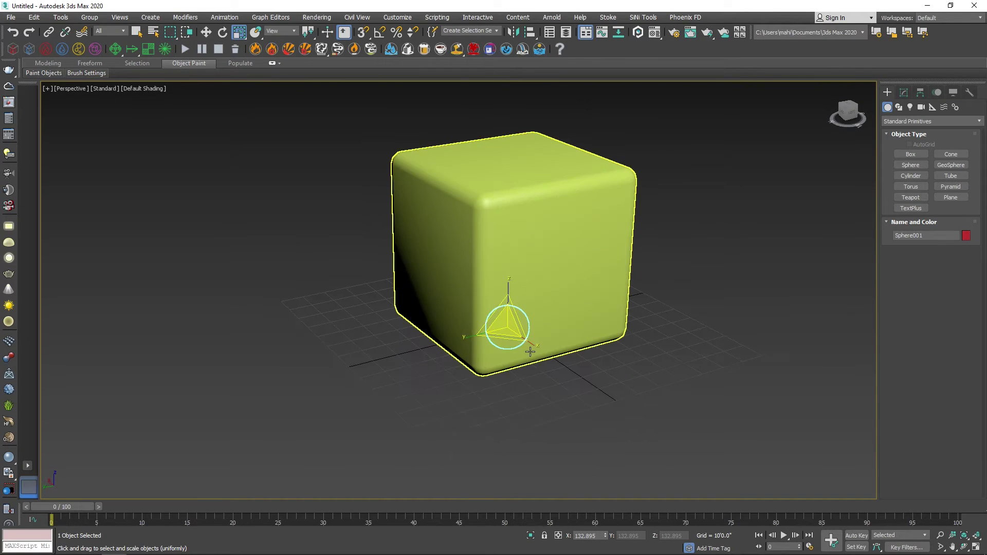
key(alt+w)
Start copying the sphere upward onto the cube's top face
key(w)
middle_drag(206, 180, 238, 207)
shift+drag(652, 191, 653, 120)
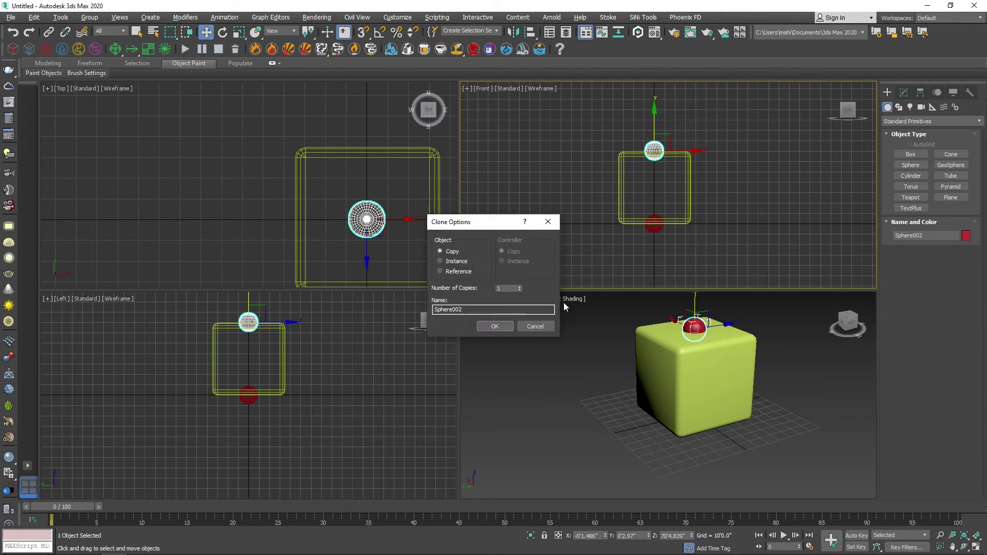
Add another top-face sphere copy and clone the pair across to the right
key(Return)
mouse_move(371, 217)
shift+mouse_down()
mouse_move(375, 176)
mouse_move(375, 222)
shift+mouse_up()
alt+middle_drag(689, 375, 713, 396)
click(683, 359)
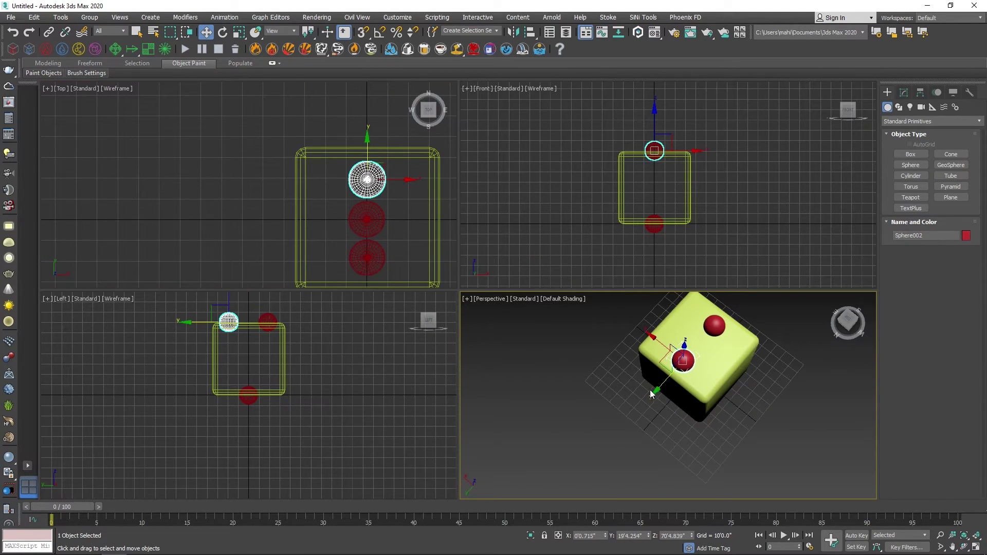
ctrl+click(367, 253)
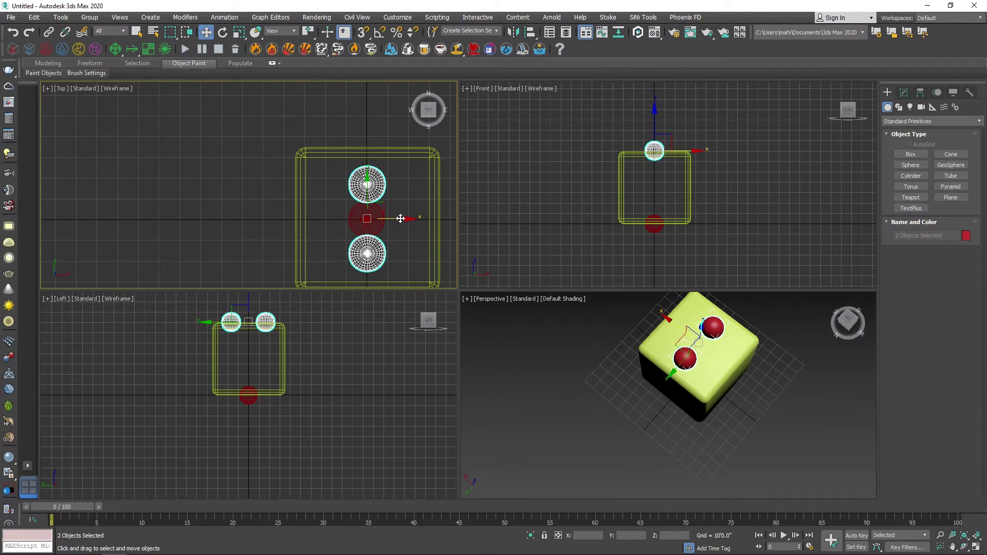
shift+drag(400, 218, 470, 216)
key(Return)
Clone more spheres across the face, adding a centre pip from a corner sphere
drag(690, 151, 680, 212)
scroll(714, 180, up, 2)
key(Return)
mouse_move(771, 360)
alt+middle_down()
mouse_move(811, 371)
mouse_move(766, 368)
alt+middle_up()
shift+drag(684, 191, 581, 192)
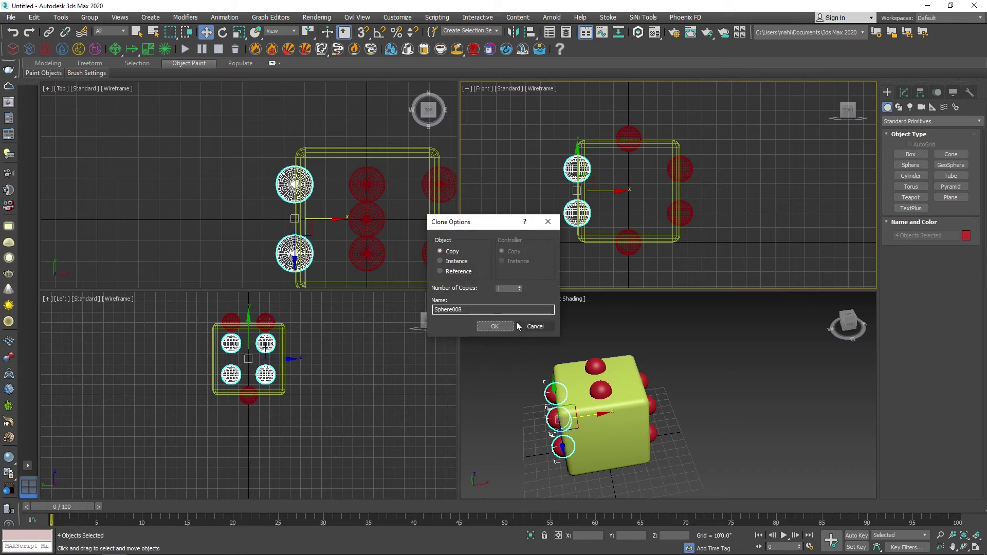
click(495, 327)
scroll(217, 359, up, 6)
click(360, 315)
shift+drag(368, 307, 324, 349)
click(495, 327)
Select the four corner spheres on the front face with grid snapping on
mouse_move(719, 335)
alt+middle_down()
mouse_move(771, 300)
mouse_move(785, 354)
mouse_move(755, 360)
alt+middle_up()
click(621, 355)
ctrl+click(675, 354)
key(s)
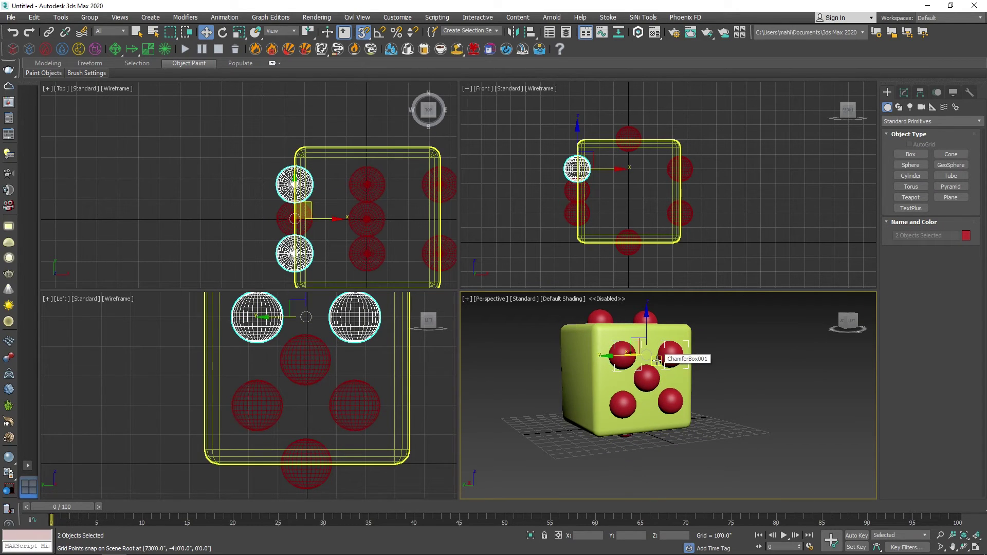
key(alt+a)
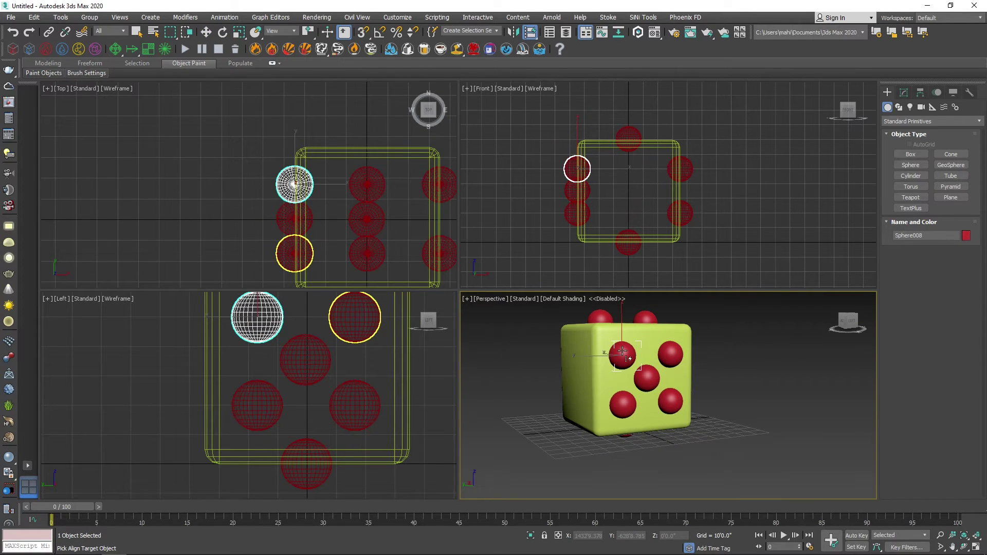
key(w)
ctrl+click(670, 354)
ctrl+click(623, 404)
ctrl+click(672, 401)
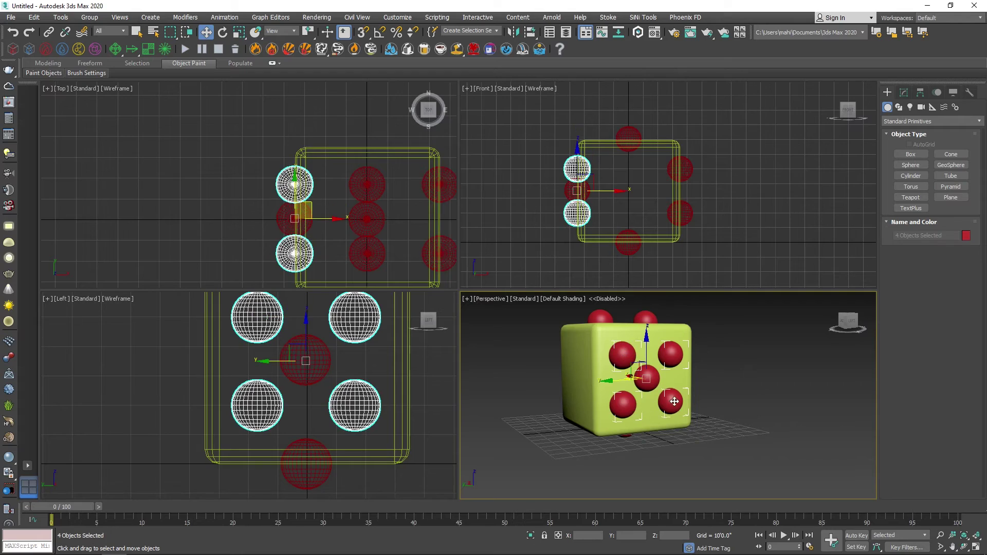
Rotate the four corner spheres -90° about Z and move them onto another face
key(e)
key(a)
drag(663, 412, 611, 406)
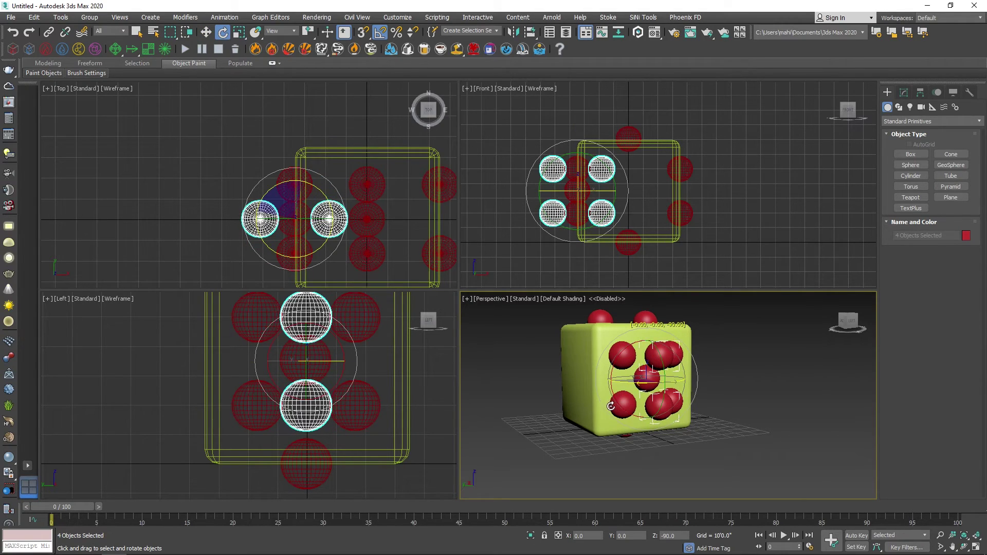
key(w)
drag(294, 219, 373, 149)
Copy the right-hand sphere toward the centre of the face
alt+middle_drag(586, 408, 519, 403)
scroll(468, 221, down, 3)
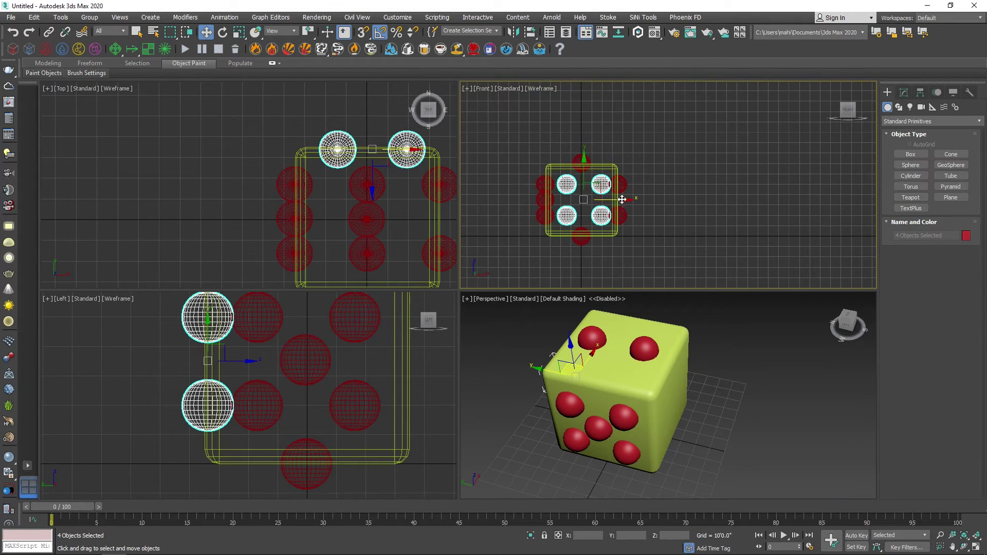
alt+middle_drag(632, 390, 474, 368)
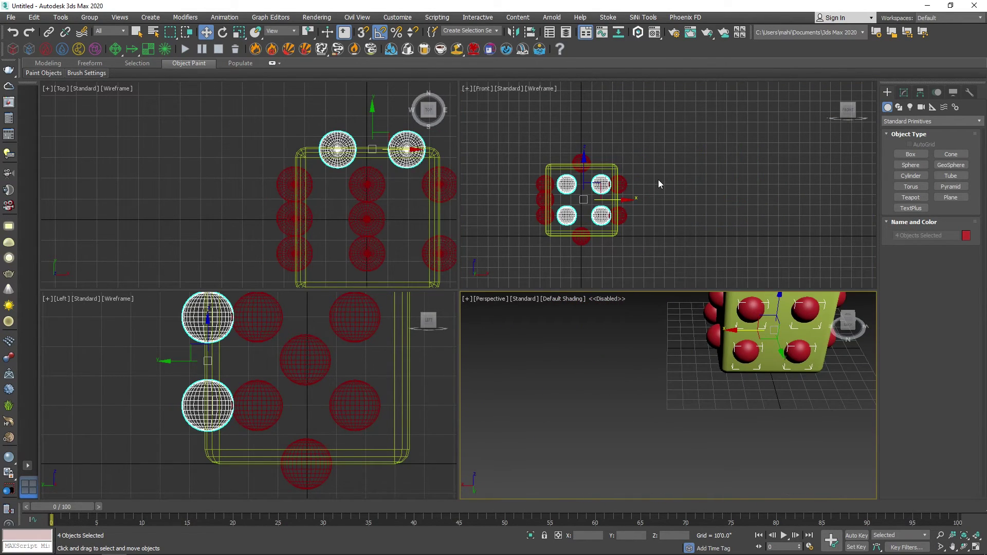
alt+middle_drag(598, 377, 633, 308)
scroll(668, 184, up, 4)
click(568, 162)
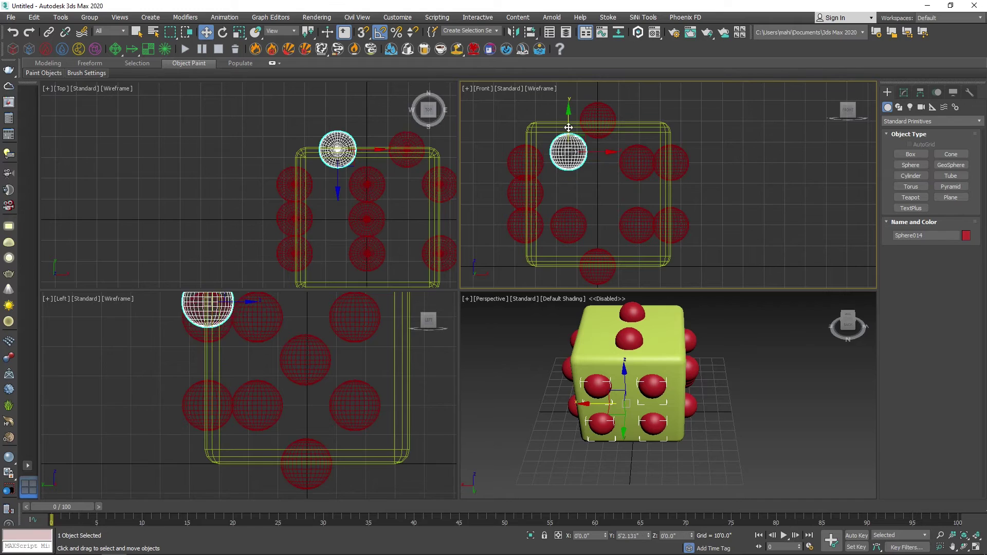
click(638, 162)
mouse_move(668, 161)
mouse_down()
mouse_move(635, 161)
mouse_move(673, 161)
mouse_up()
click(497, 326)
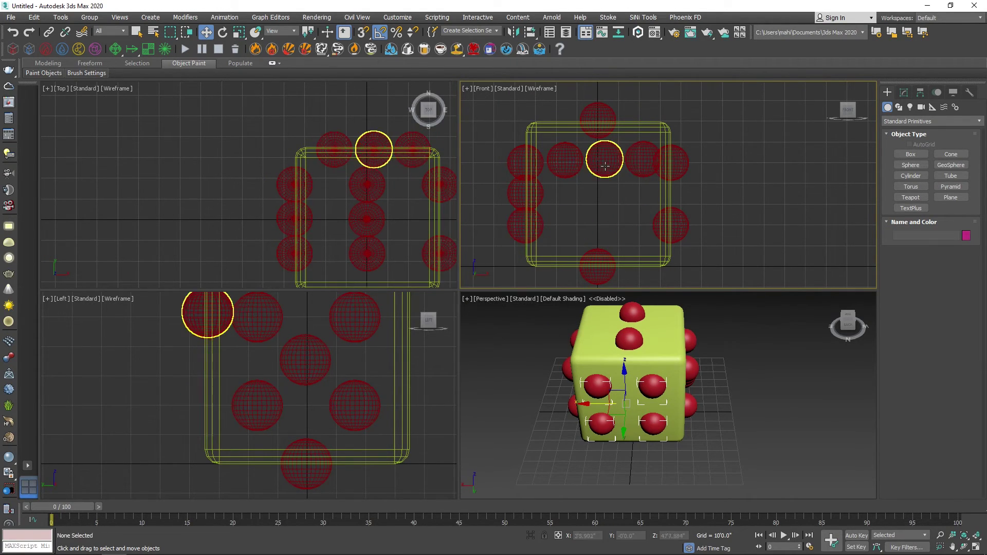
Move the row of three spheres down the face, then review the die
ctrl+click(575, 167)
ctrl+click(604, 159)
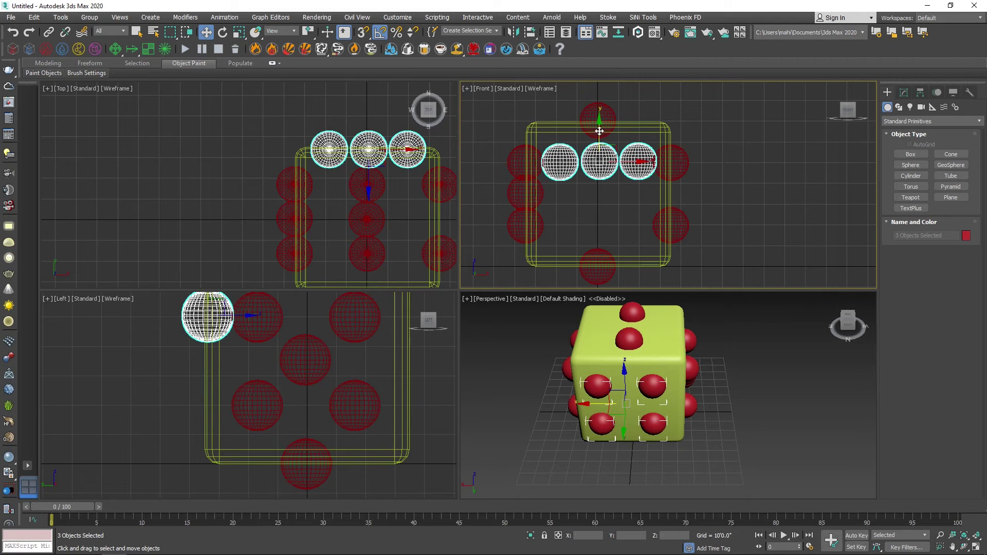
drag(608, 131, 609, 190)
click(514, 375)
key(alt+w)
alt+middle_drag(514, 375, 778, 310)
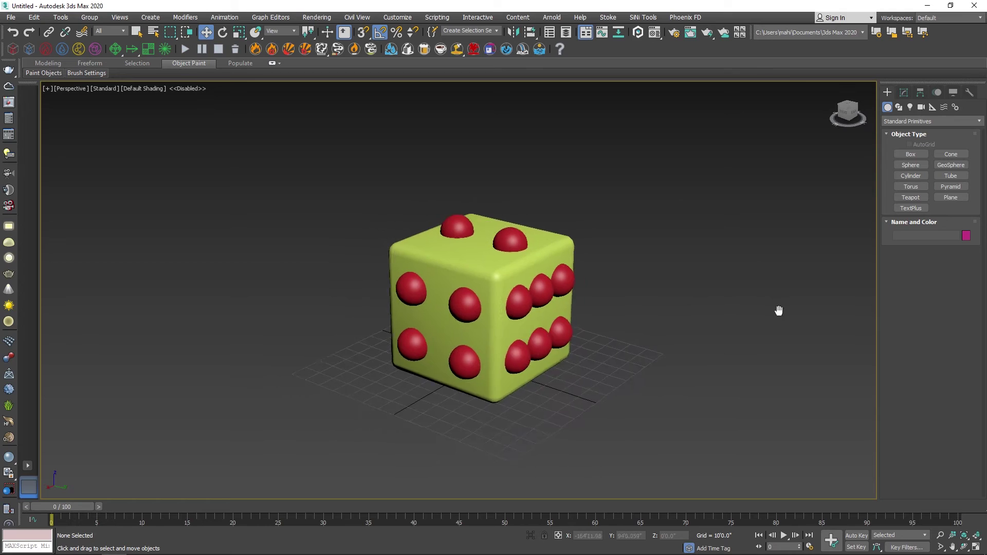
Make ChamferBox001 a ProBoolean compound with Subtraction as the operation
scroll(529, 291, up, 3)
click(575, 251)
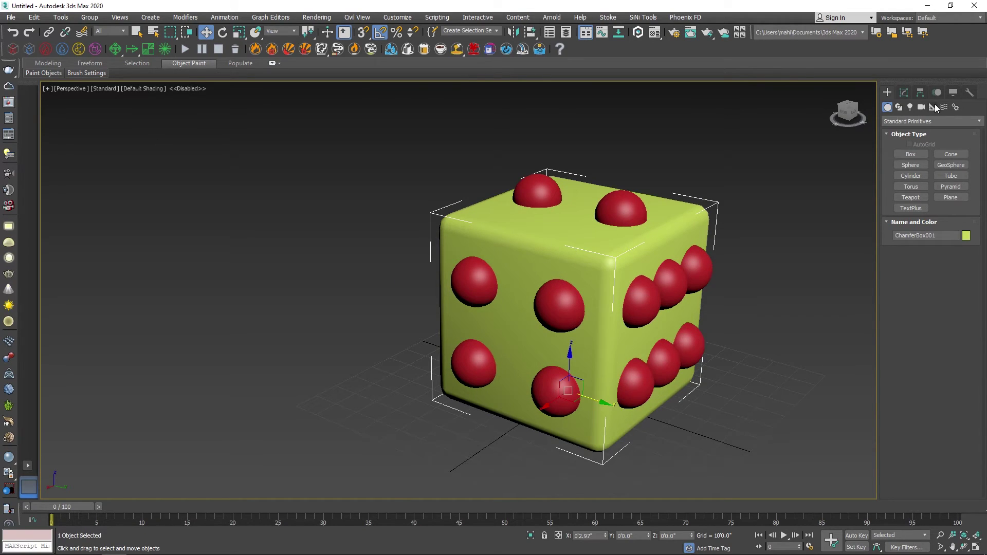
click(895, 121)
click(900, 150)
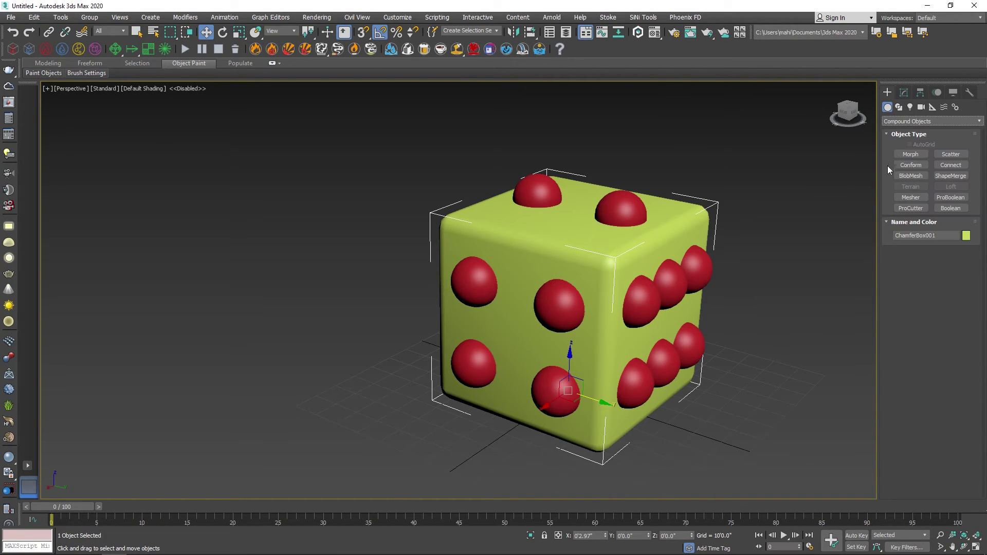
click(948, 198)
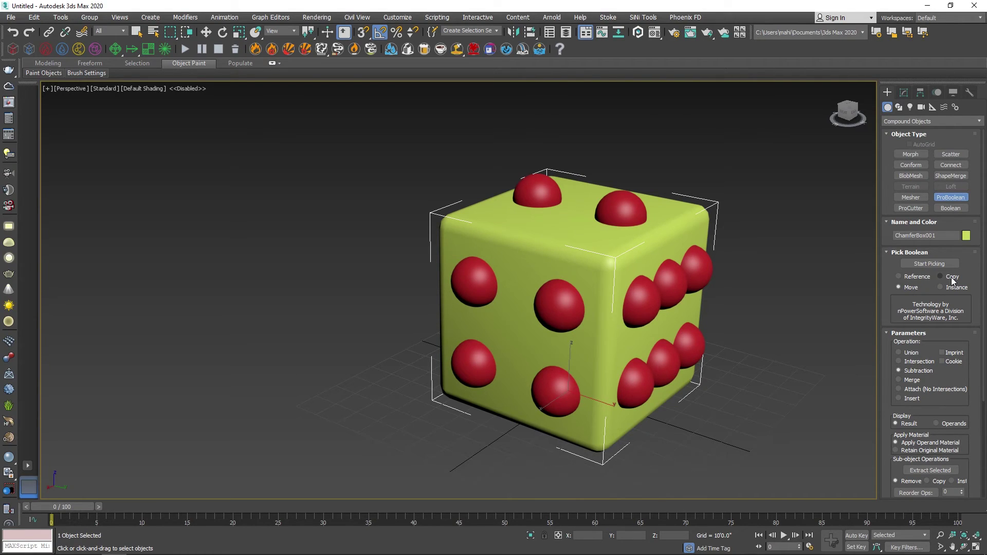
Pick the centre and upper-left spheres to subtract, orbiting to reach and check other faces
click(929, 264)
click(559, 311)
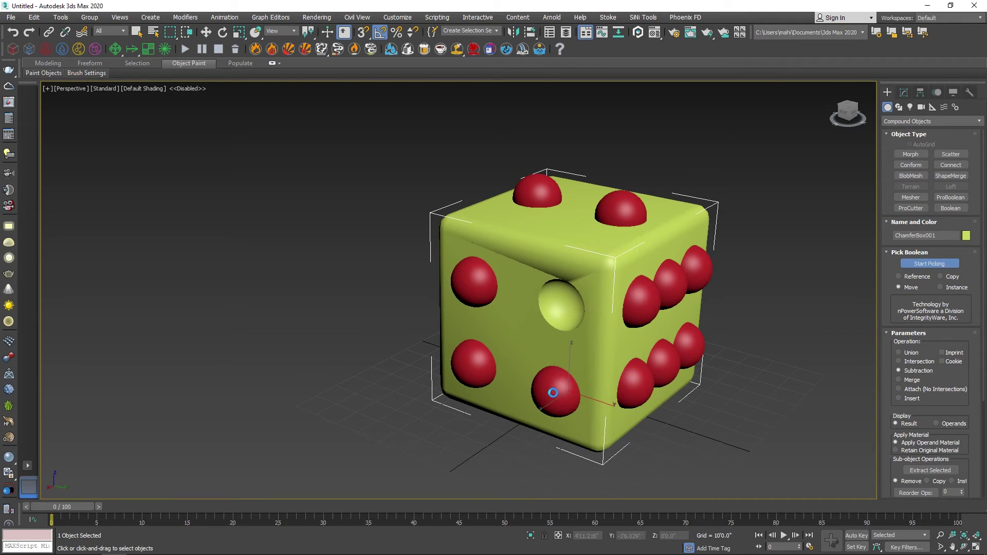
click(479, 282)
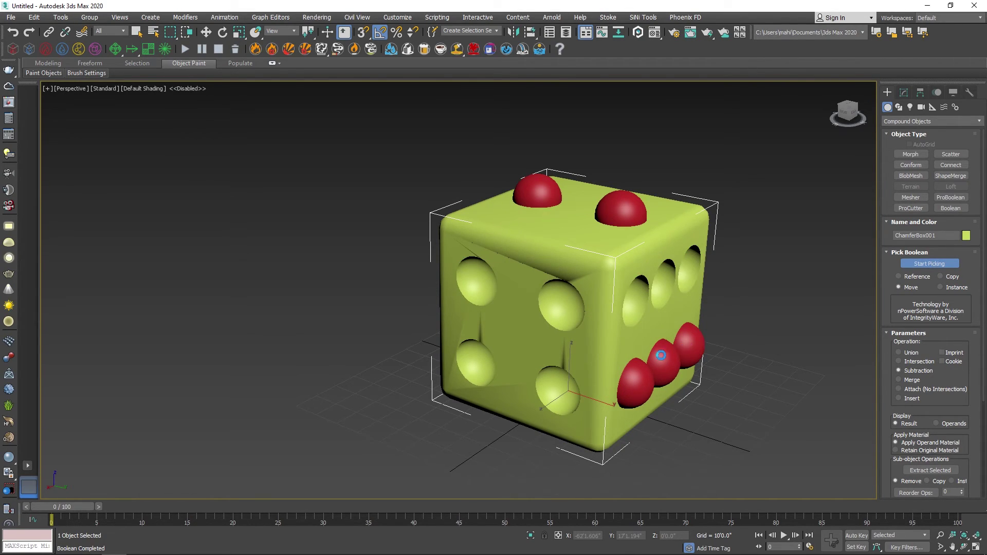
alt+middle_drag(777, 304, 590, 298)
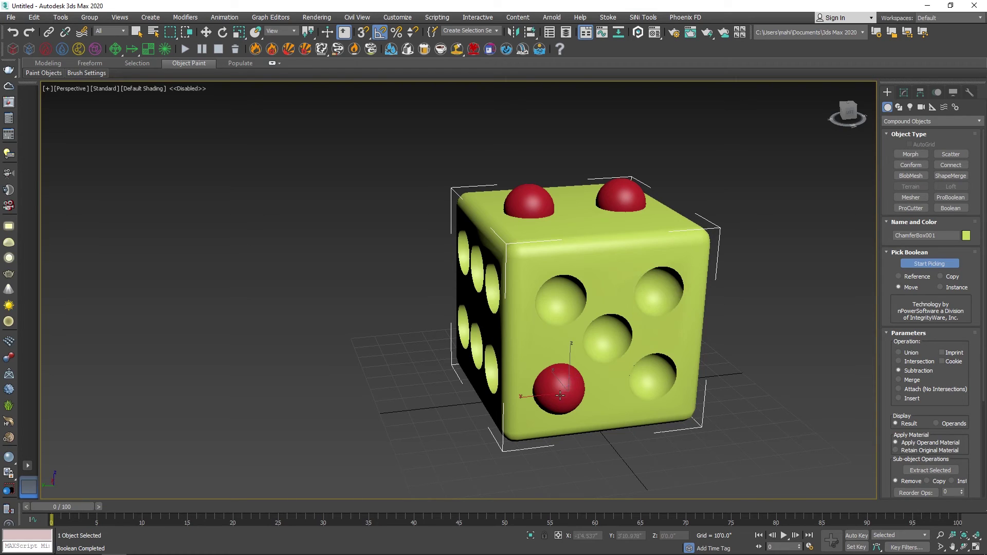
alt+middle_drag(655, 270, 608, 305)
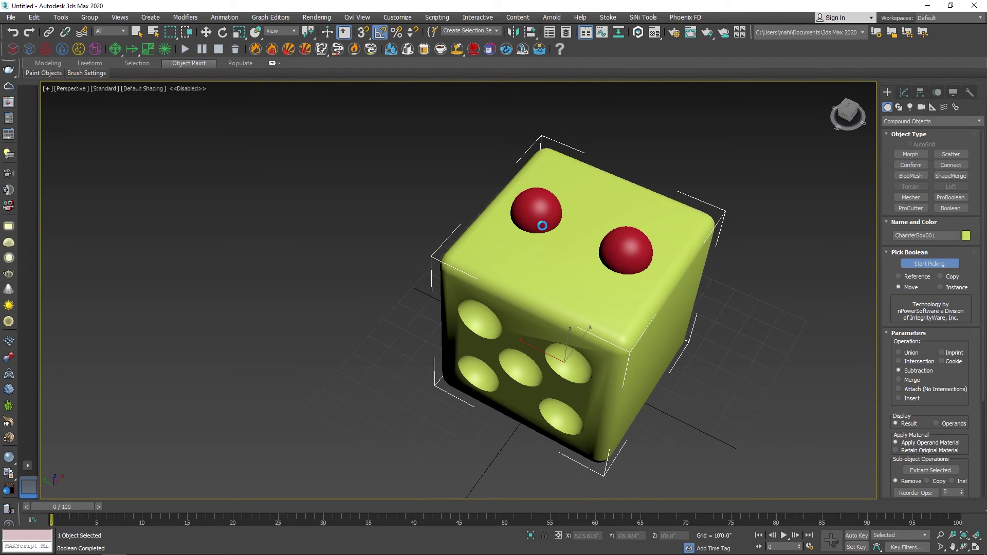
alt+middle_drag(685, 324, 600, 239)
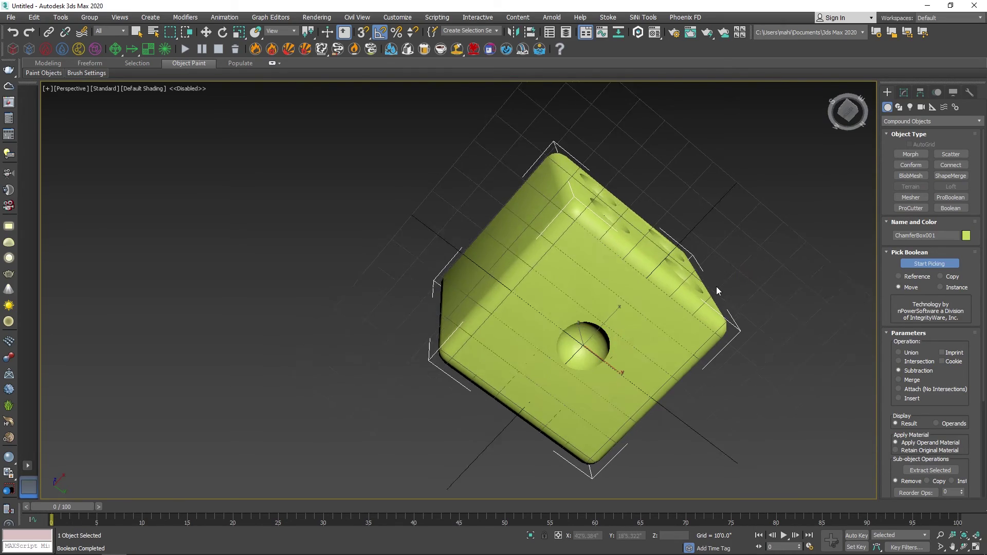
alt+middle_drag(716, 286, 920, 336)
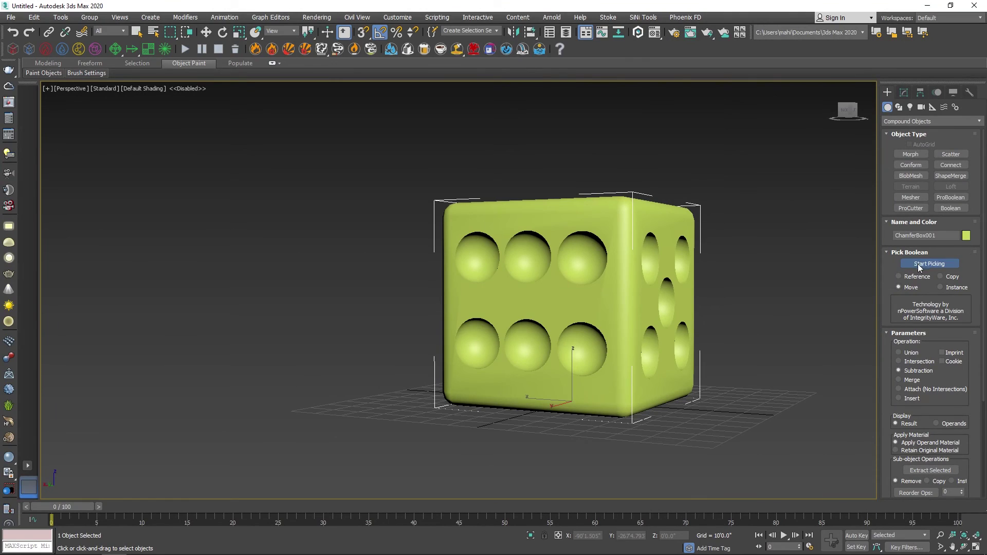
Convert the dimpled die ChamferBox001 to an Editable Poly
key(w)
right_click(601, 276)
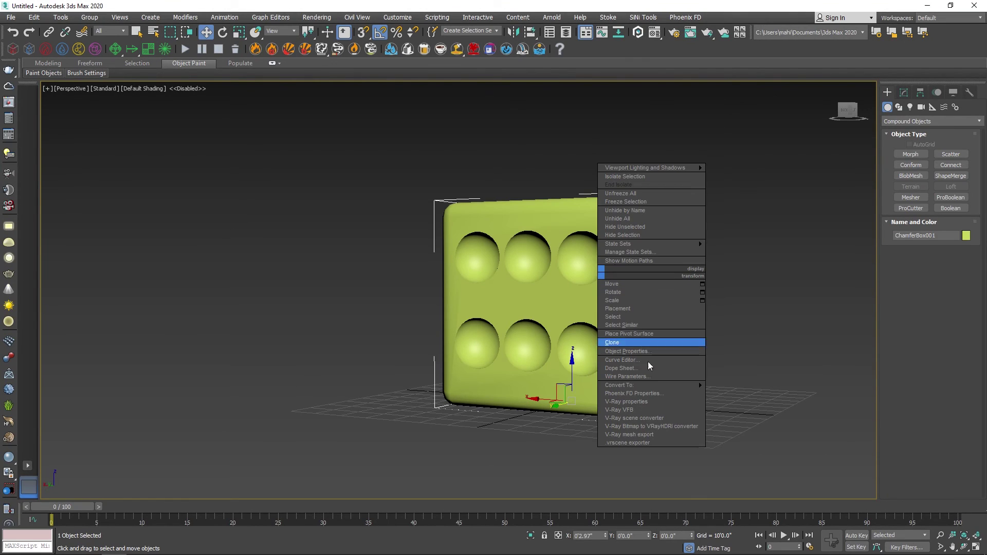
mouse_move(670, 387)
click(735, 392)
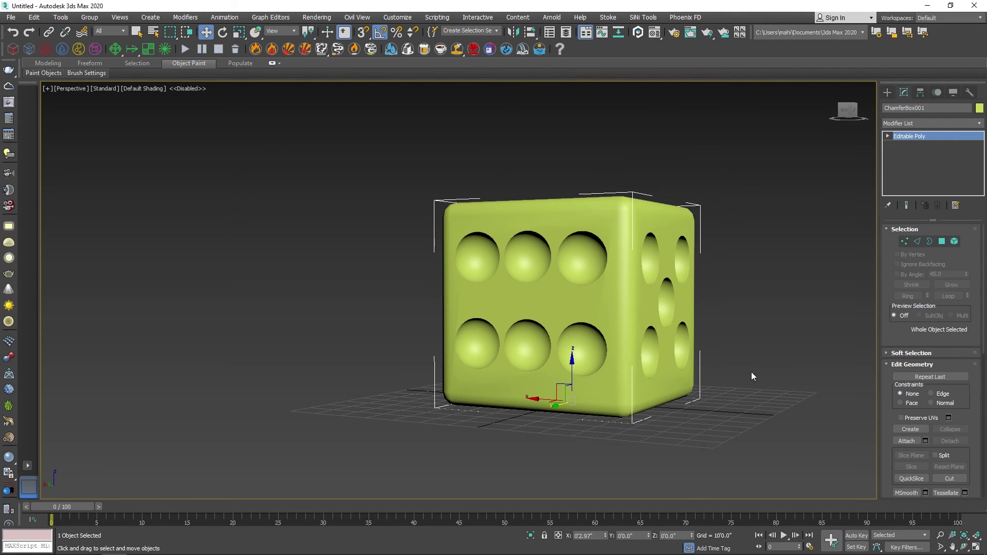
click(751, 371)
Rotate the die so its six-pip face is shown
alt+middle_drag(483, 332, 484, 364)
click(634, 320)
key(e)
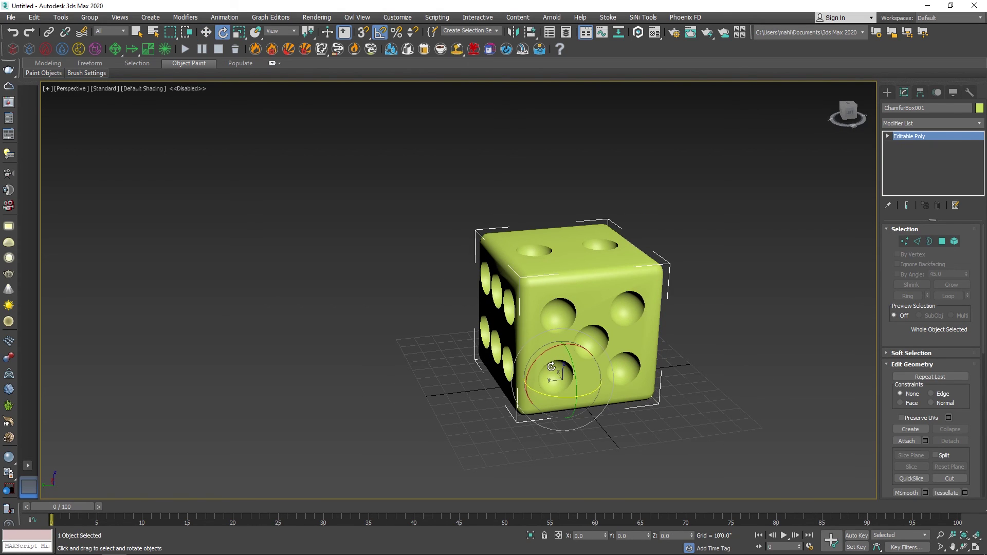
drag(551, 366, 677, 303)
key(e)
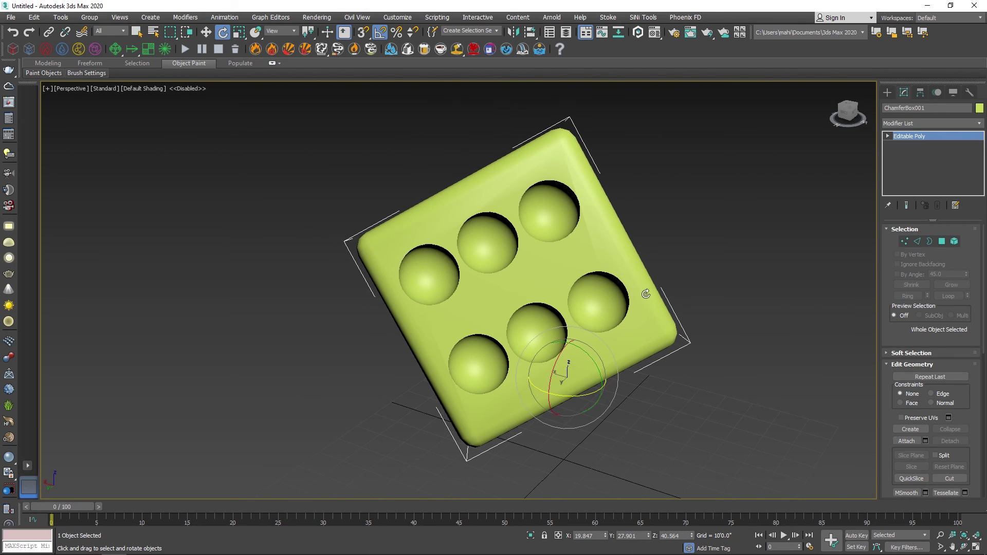
Change the die's object colour to red
click(979, 108)
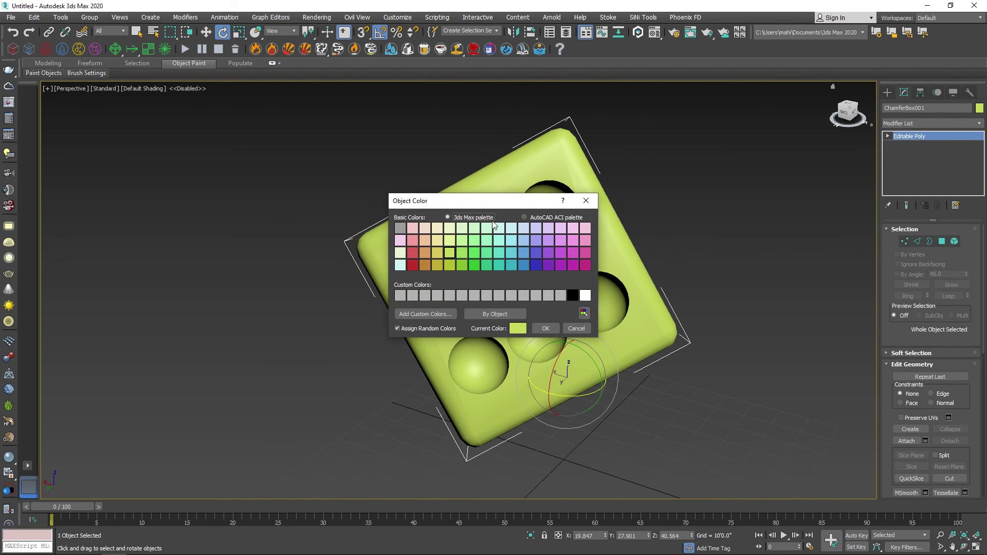
click(412, 265)
click(546, 328)
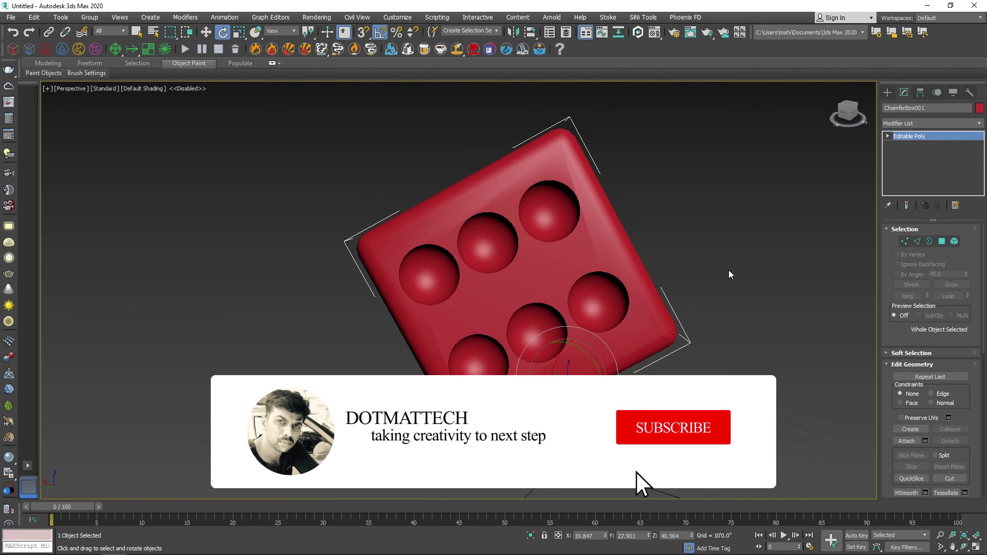
click(729, 272)
alt+middle_drag(655, 278, 554, 313)
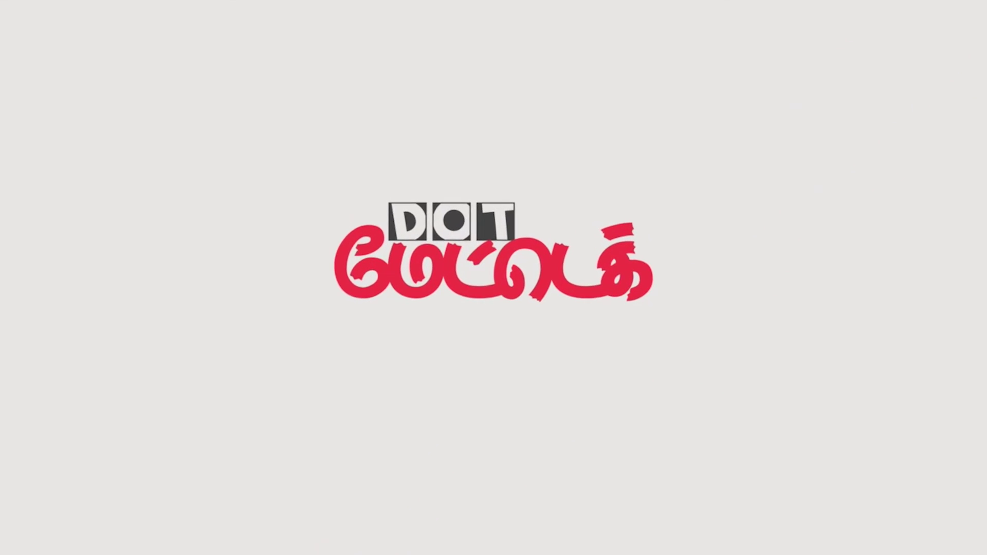